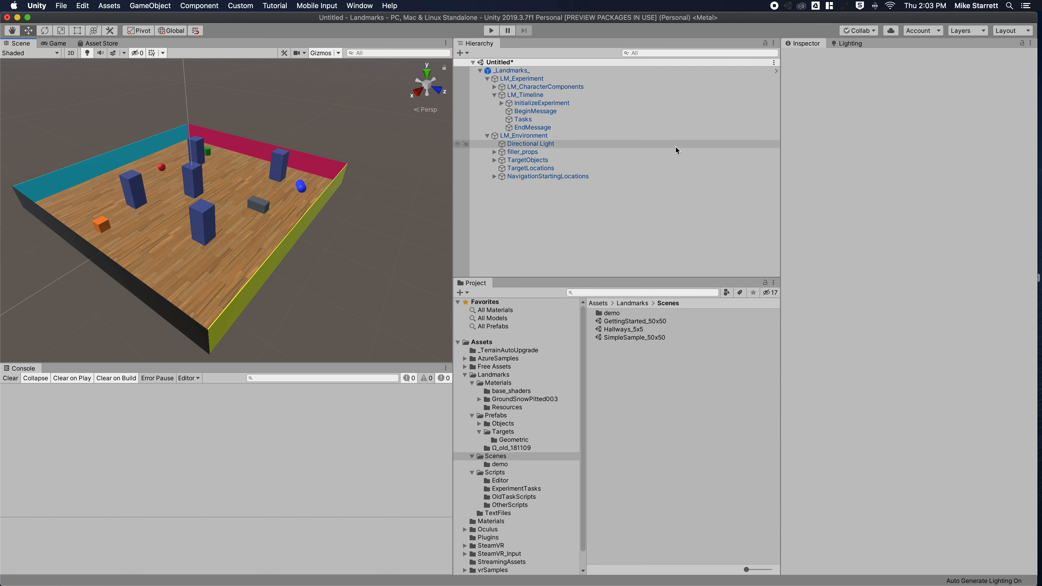
# Open the Lighting Settings window from Window > Rendering.
pyautogui.click(846, 45)
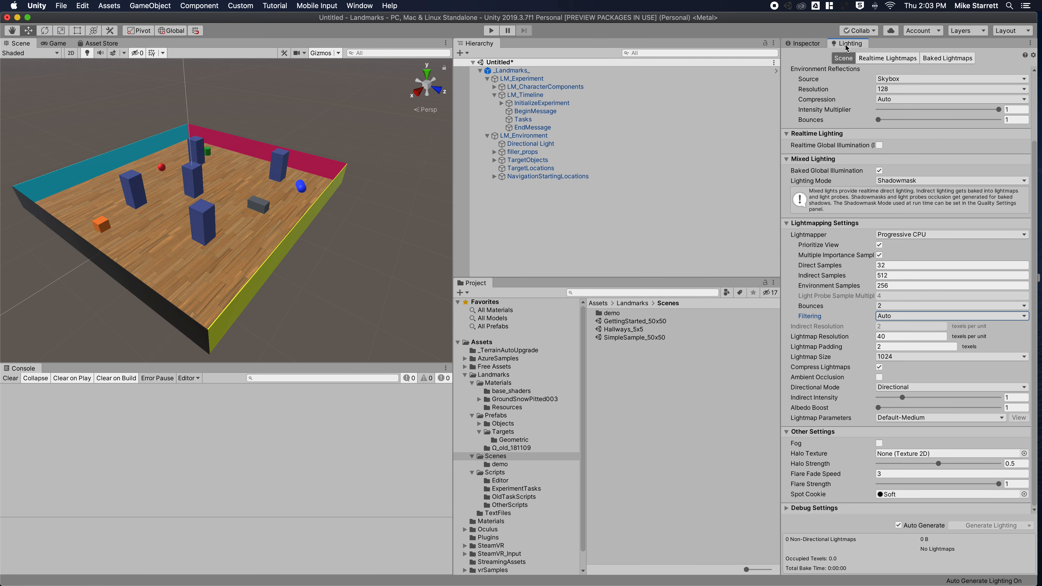
pyautogui.click(811, 44)
pyautogui.click(359, 6)
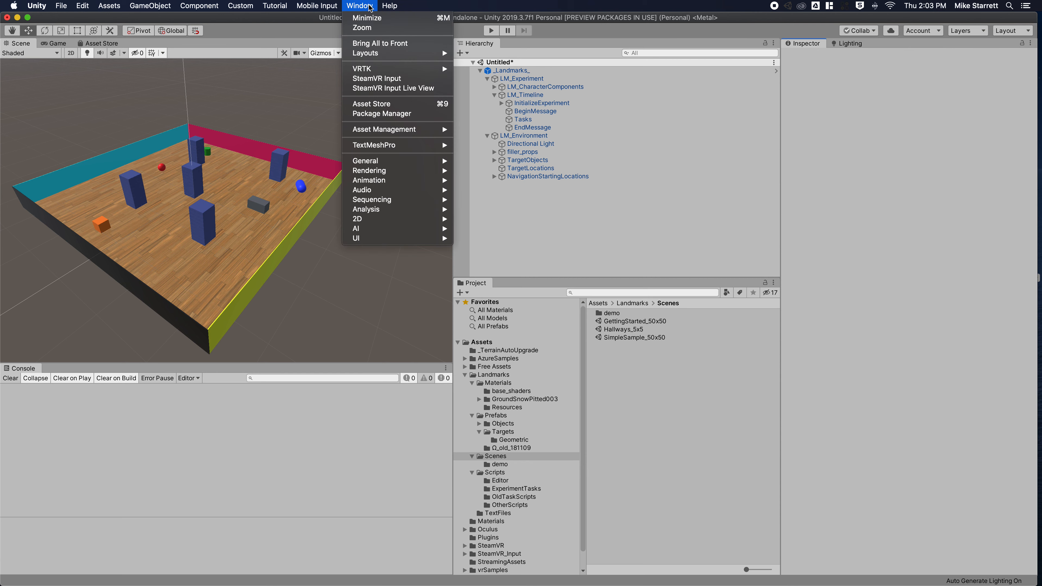
pyautogui.moveTo(368, 72)
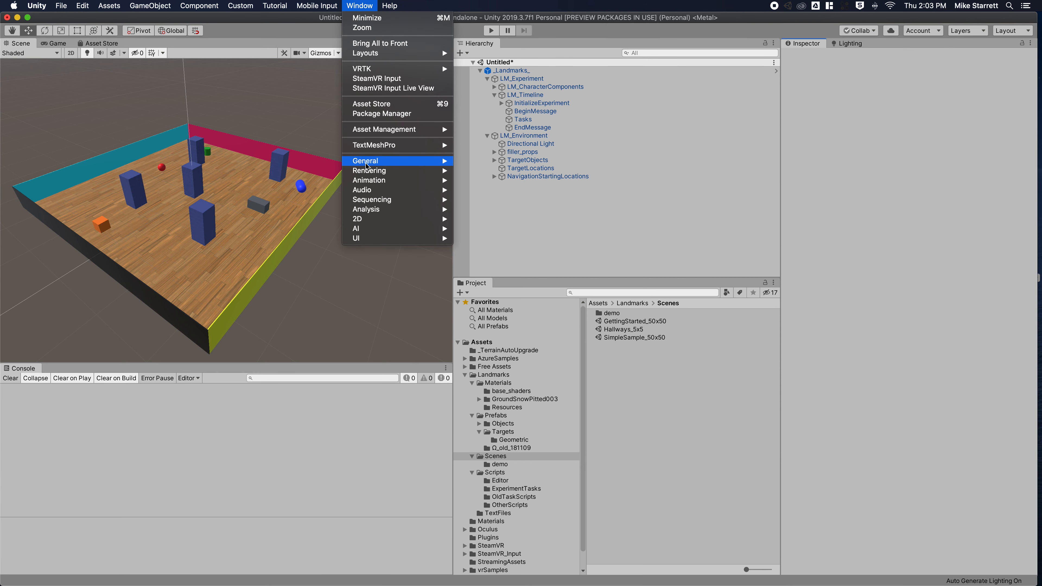
pyautogui.moveTo(420, 172)
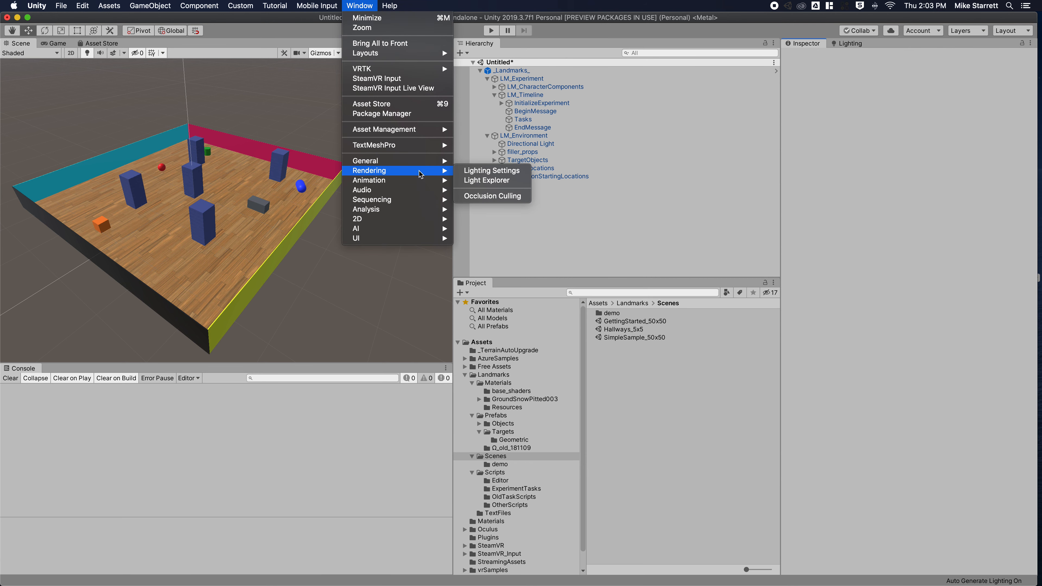
pyautogui.click(467, 170)
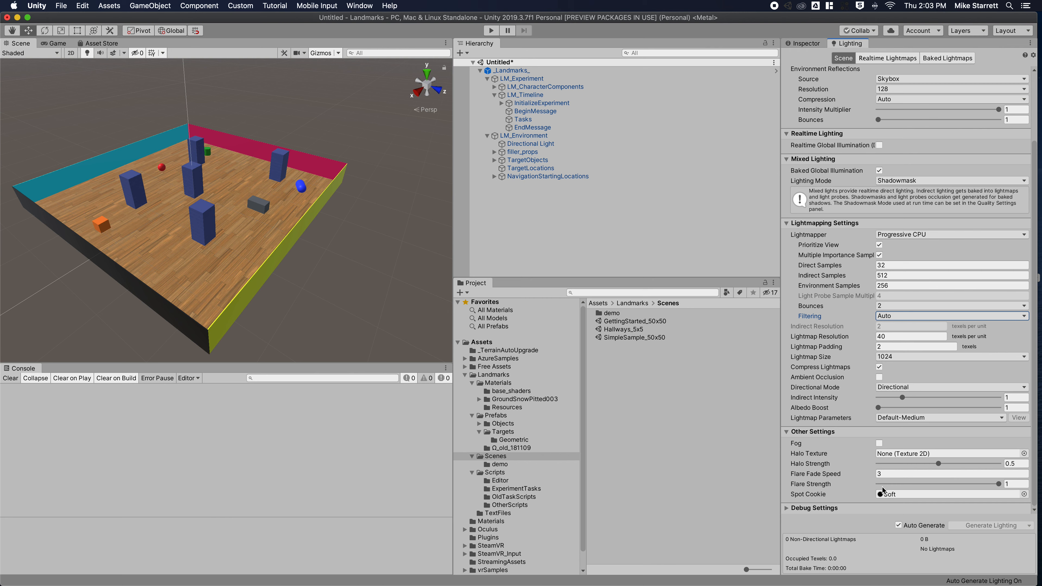
# Toggle Auto Generate off and back on so automatic lighting stays enabled.
pyautogui.click(898, 525)
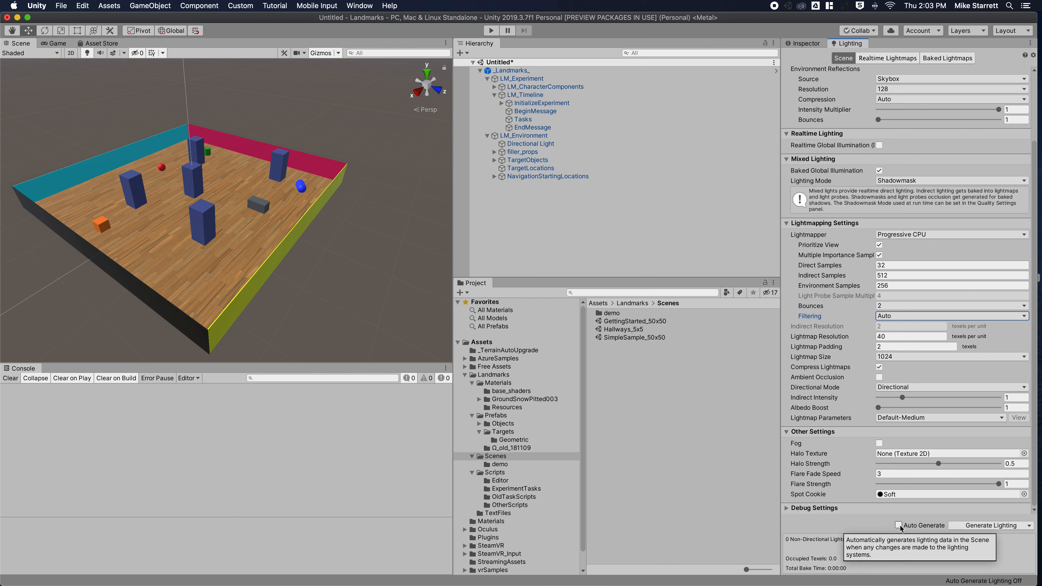
pyautogui.click(899, 525)
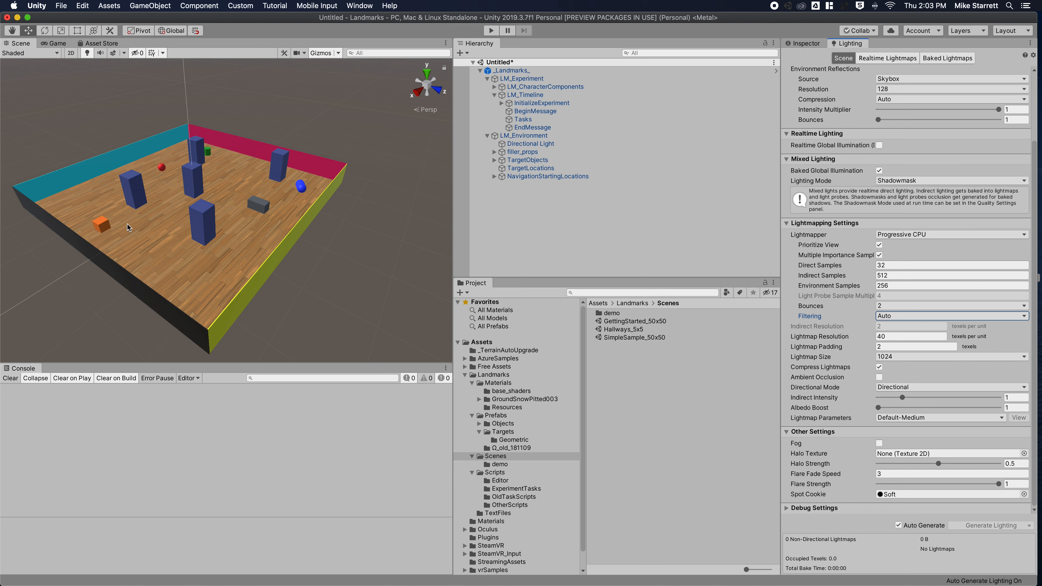
pyautogui.scroll(3, 358, 274)
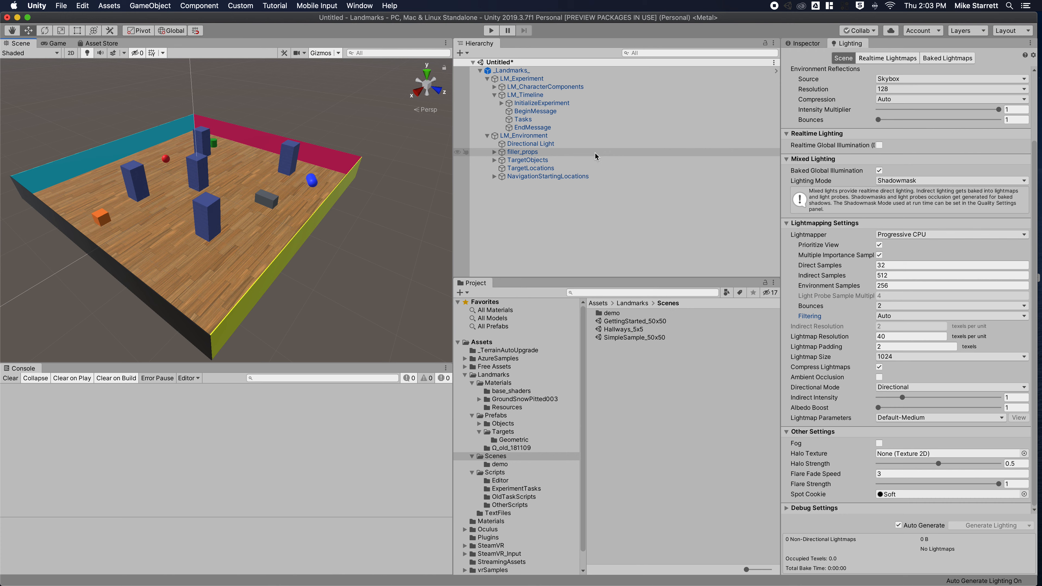
# Collapse LM_Environment and LM_Experiment, selecting each to compare their outlines.
pyautogui.click(487, 136)
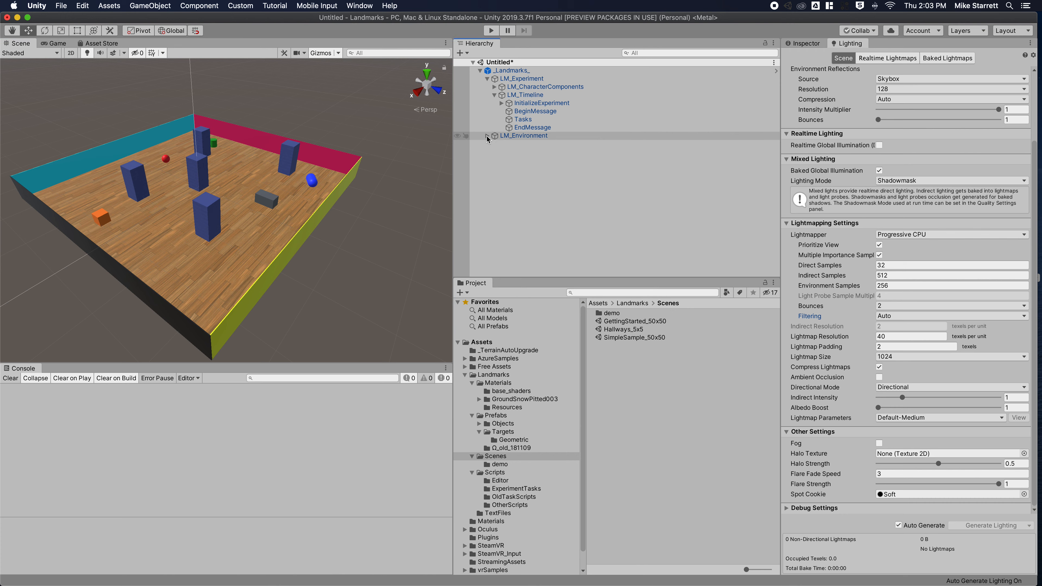
pyautogui.click(487, 136)
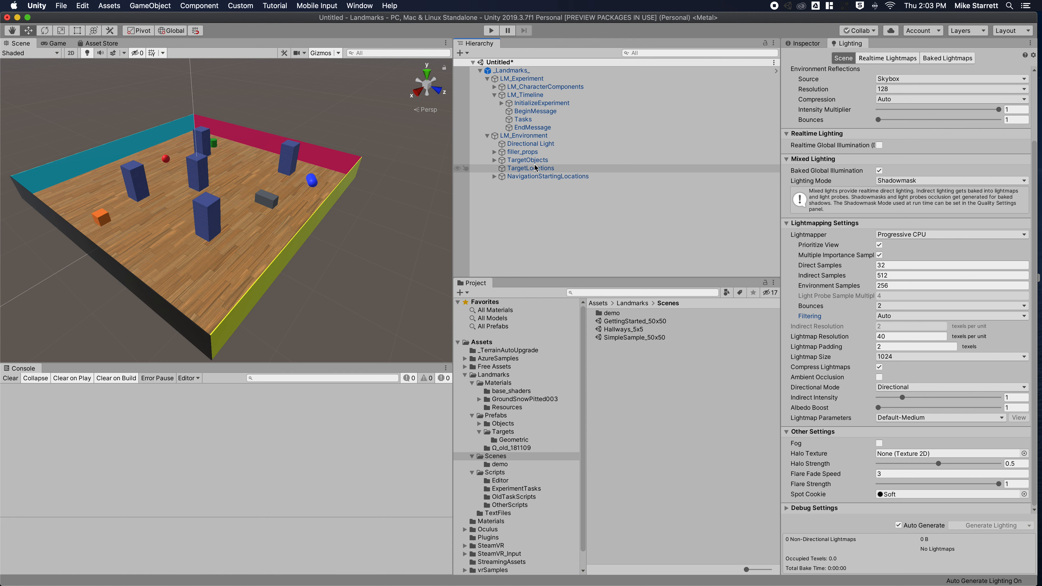
pyautogui.click(488, 136)
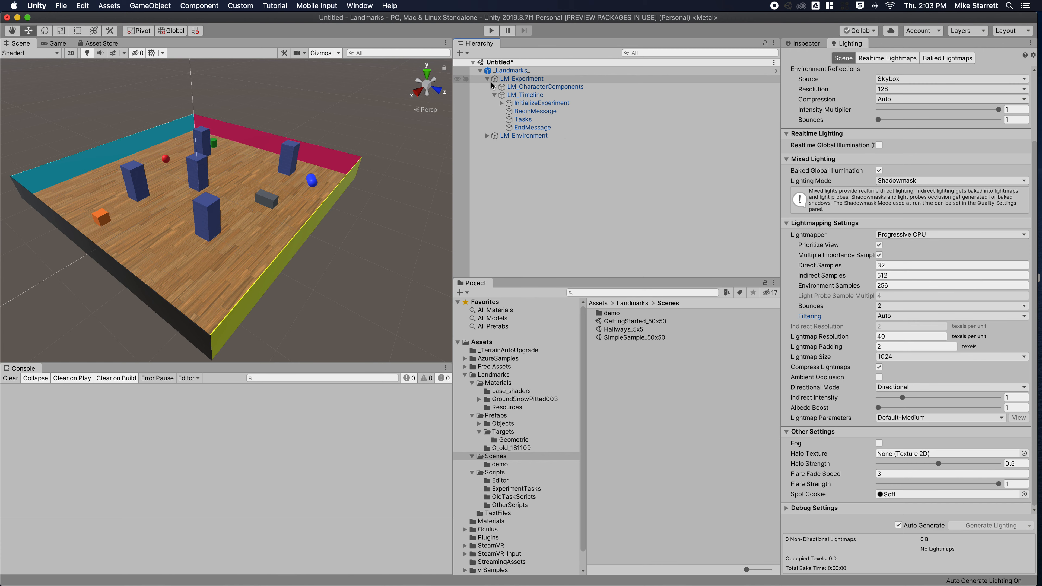
pyautogui.click(488, 79)
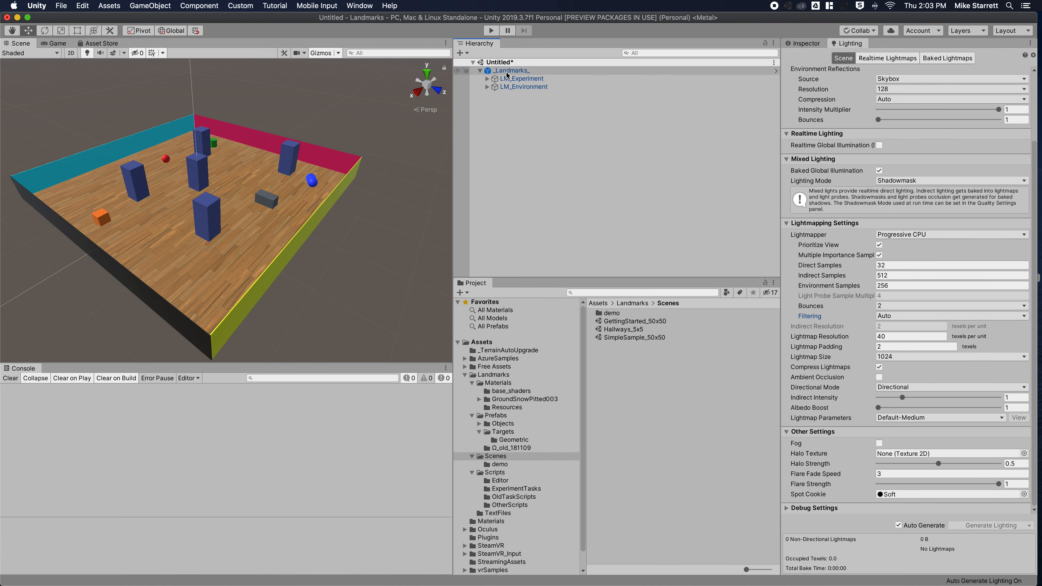
pyautogui.click(511, 87)
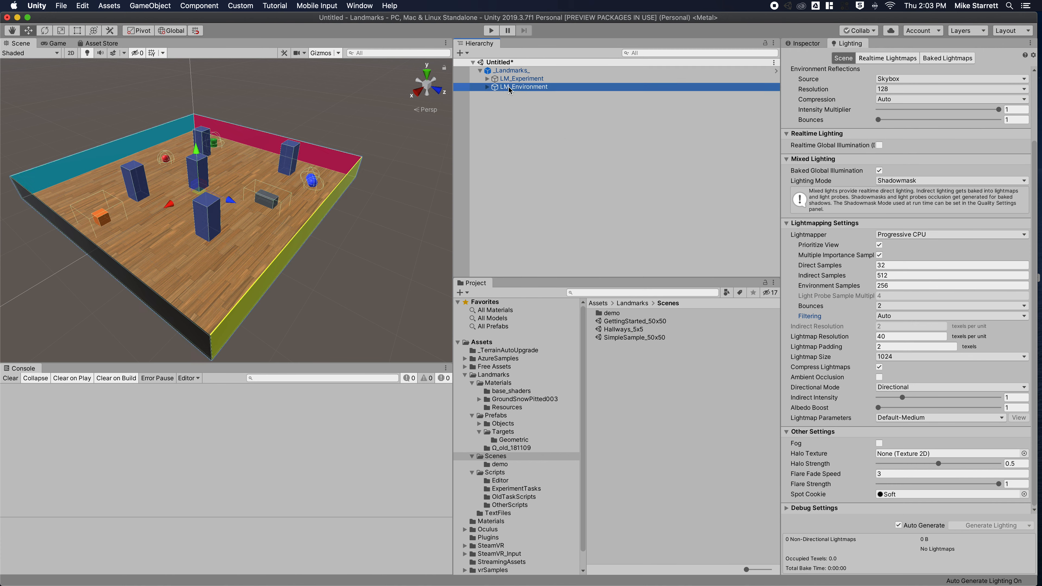
pyautogui.click(513, 80)
pyautogui.click(514, 84)
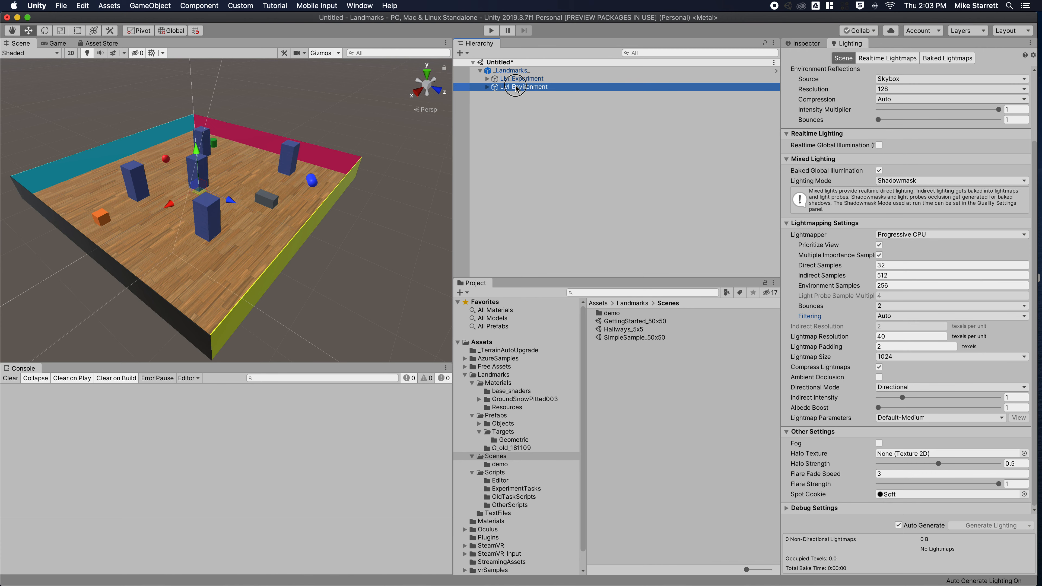
# Expand LM_Experiment to list its parts and select it.
pyautogui.click(486, 80)
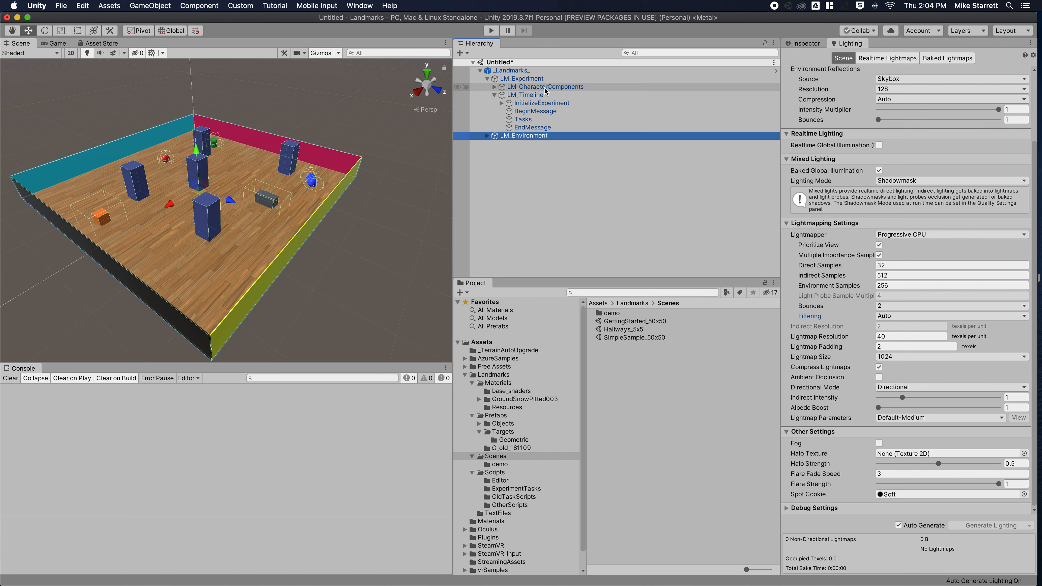
pyautogui.click(495, 87)
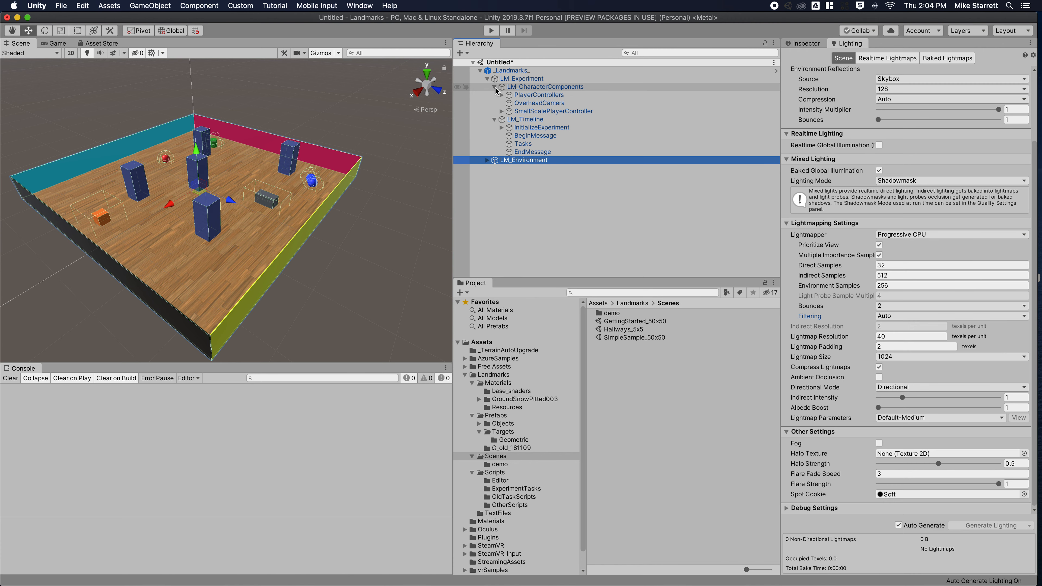
pyautogui.click(494, 87)
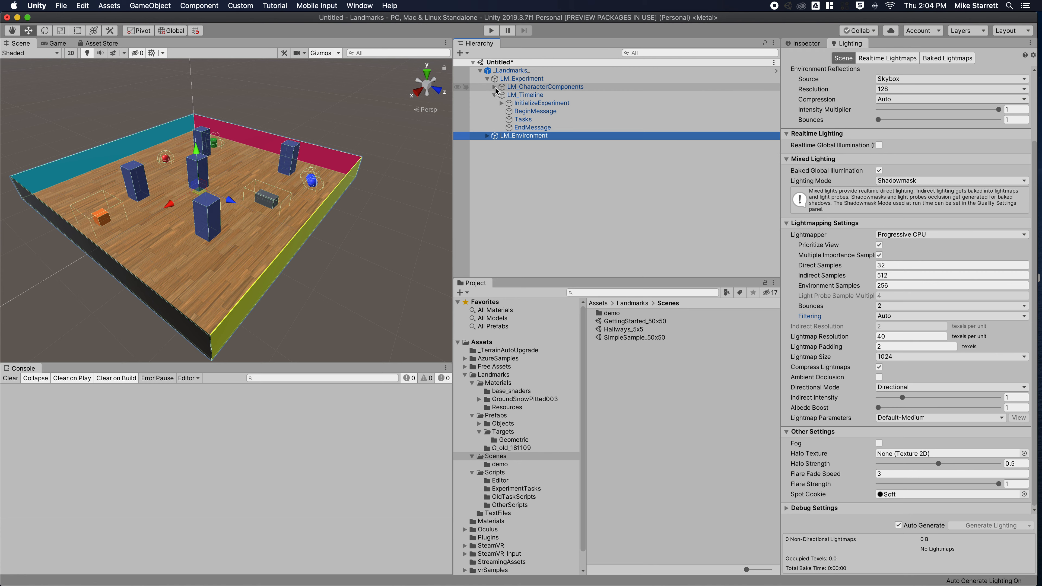
pyautogui.click(510, 79)
pyautogui.scroll(3, 915, 152)
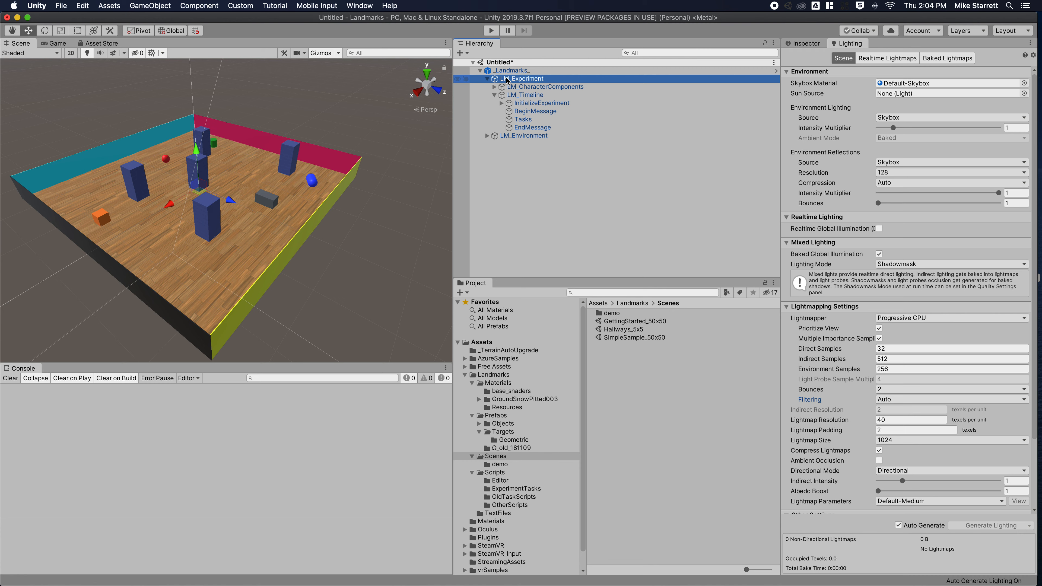
# Check LM_Experiment's controllers, target objects and Keyboard Mouse interface, then select LM_CharacterComponents.
pyautogui.click(804, 43)
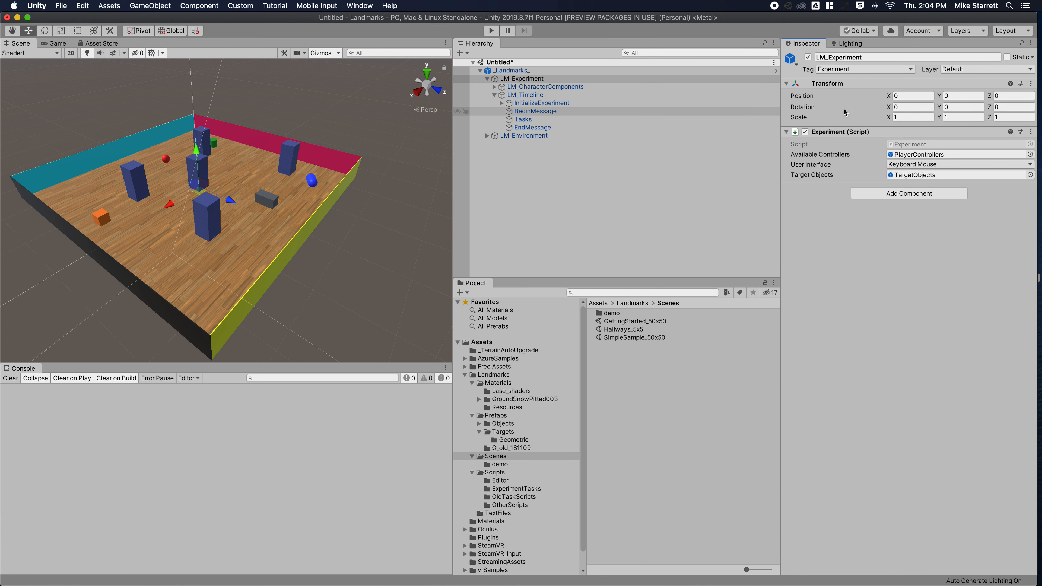
pyautogui.click(916, 159)
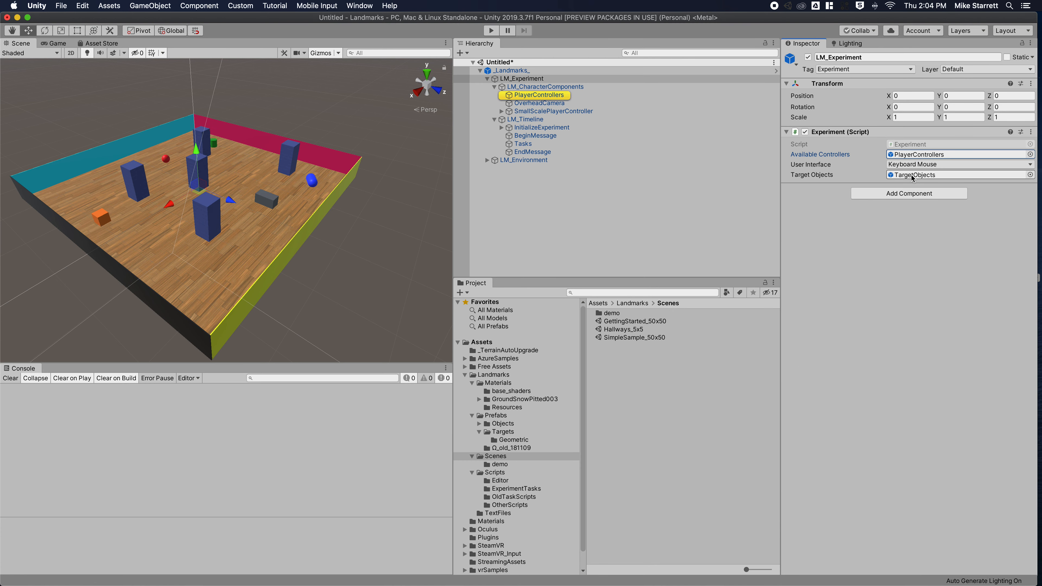
pyautogui.click(913, 178)
pyautogui.click(916, 165)
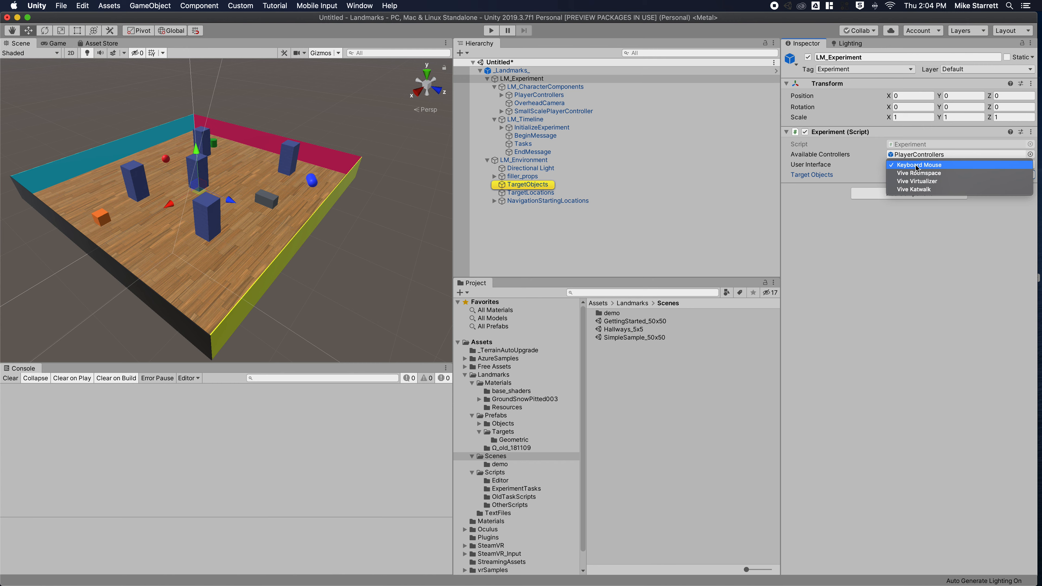
pyautogui.click(919, 166)
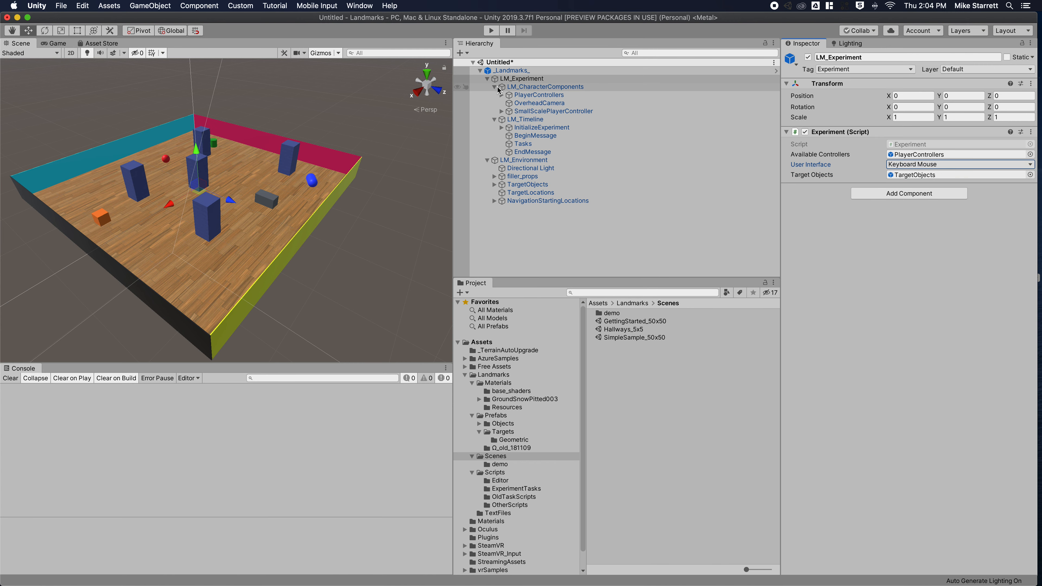
pyautogui.click(499, 89)
pyautogui.click(495, 87)
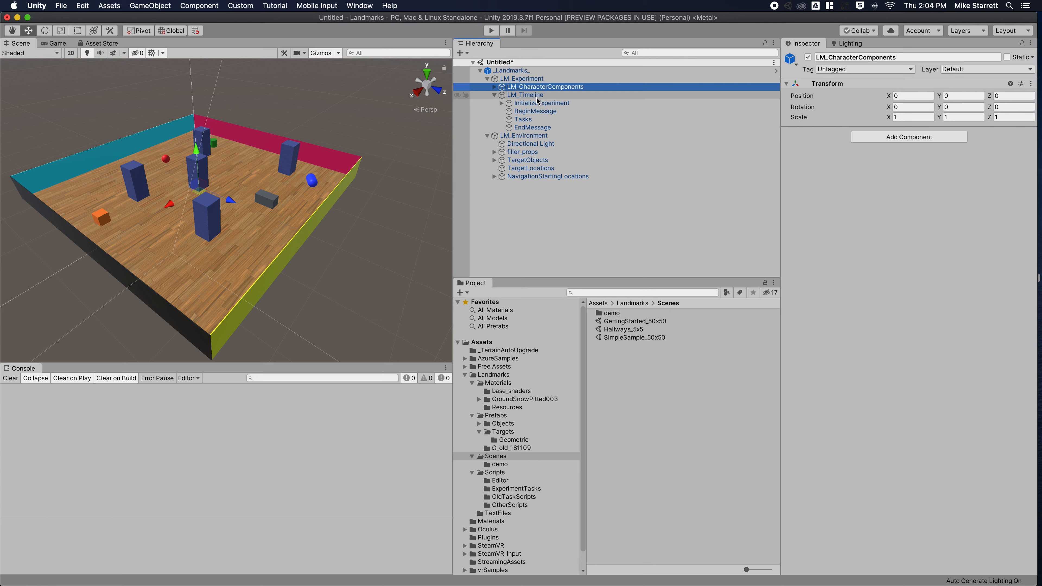
# Inspect InitializeExperiment and BeginMessage's Experiment_Welcome message, then select the Tasks object.
pyautogui.click(530, 103)
pyautogui.click(502, 104)
pyautogui.click(502, 103)
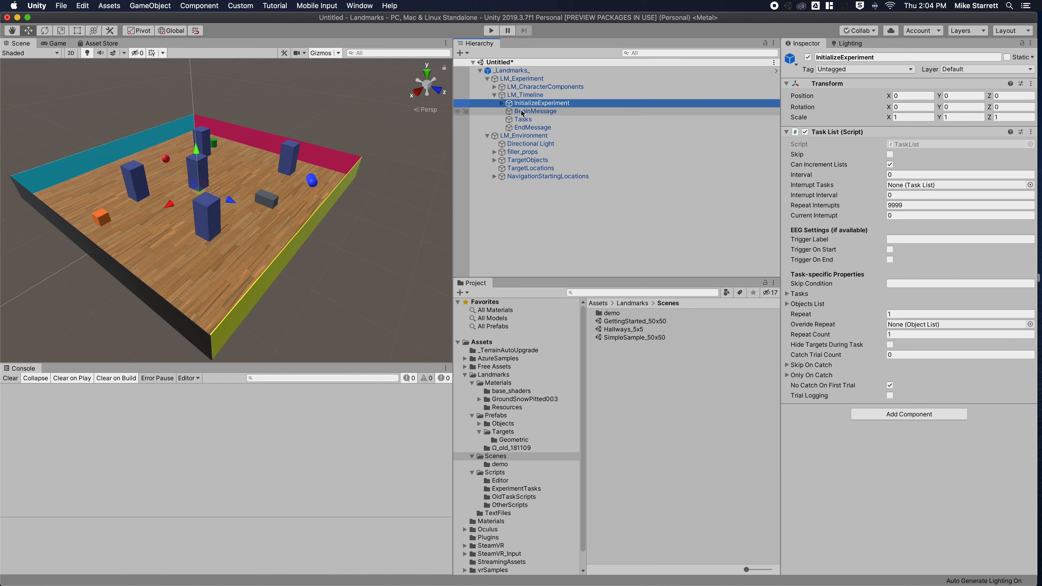
pyautogui.click(532, 112)
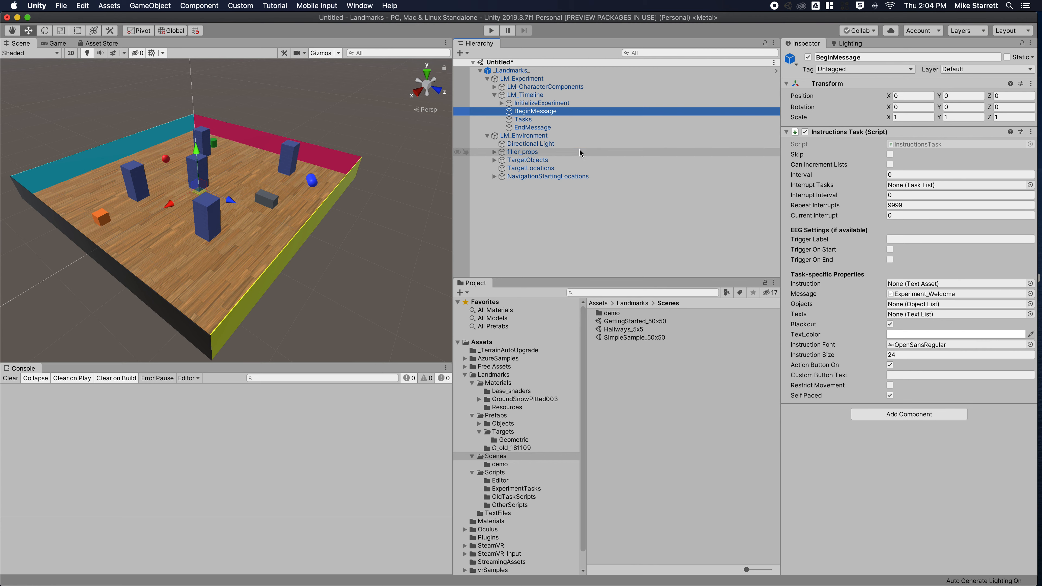
pyautogui.click(939, 295)
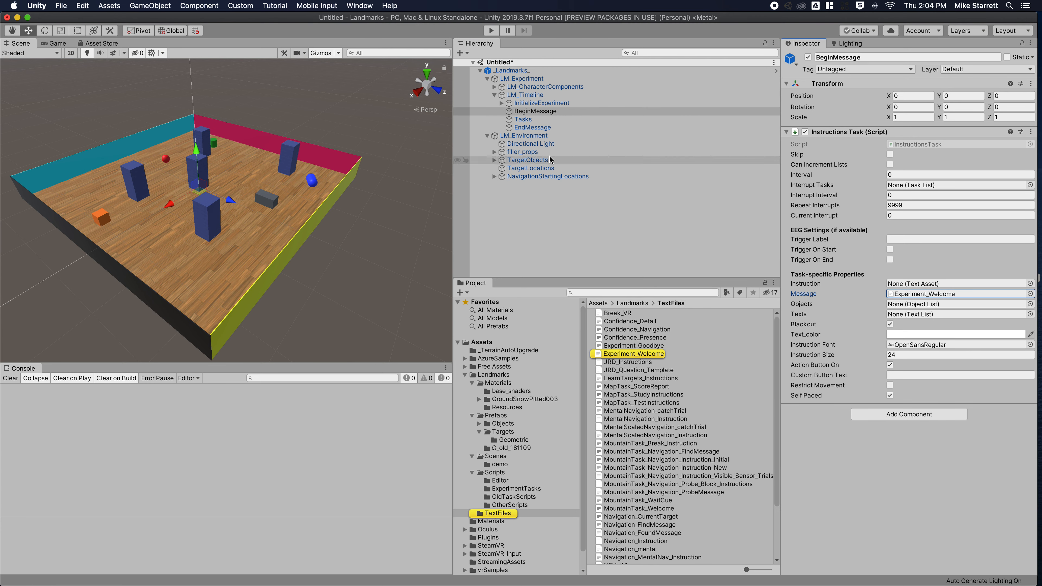
pyautogui.click(524, 120)
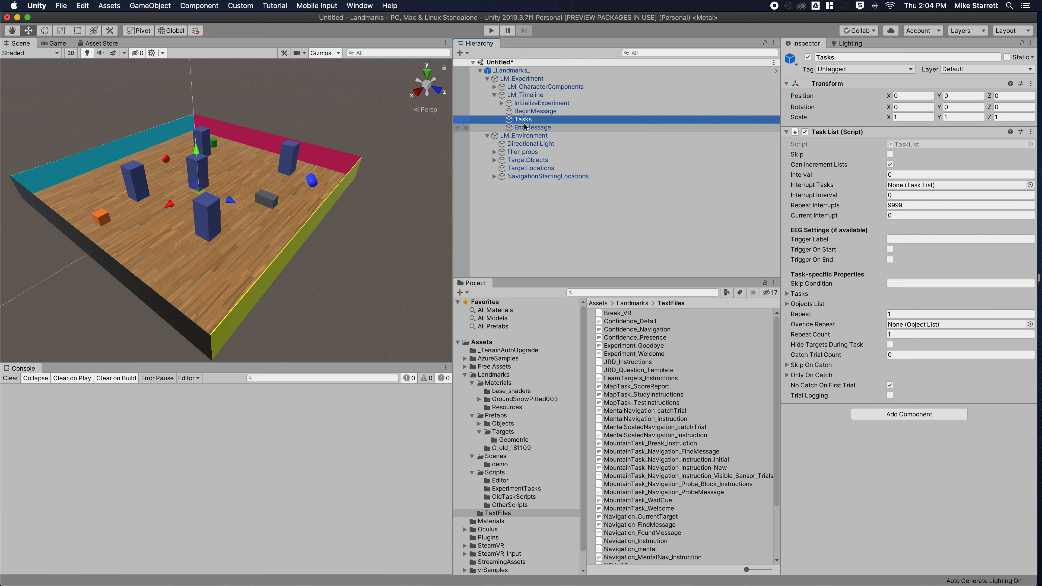
# Play the scene, continue past the welcome message, and stop once it finishes.
pyautogui.click(491, 31)
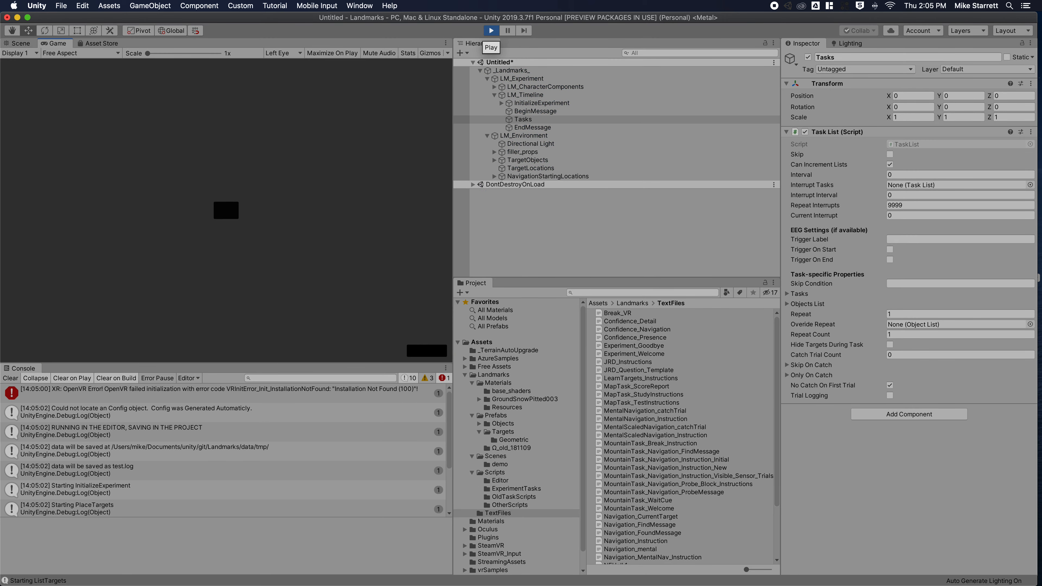
pyautogui.click(427, 350)
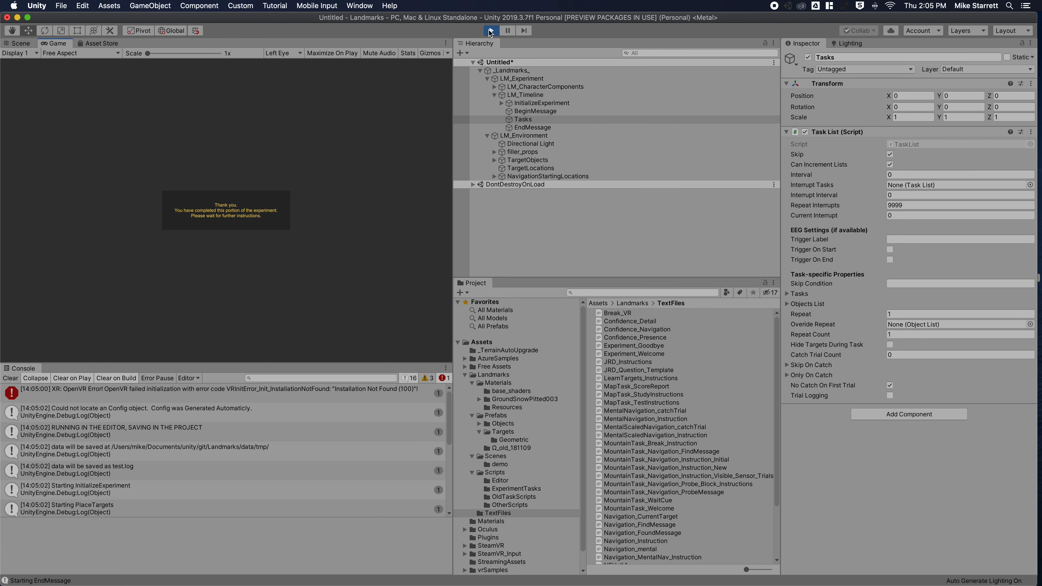
pyautogui.click(491, 31)
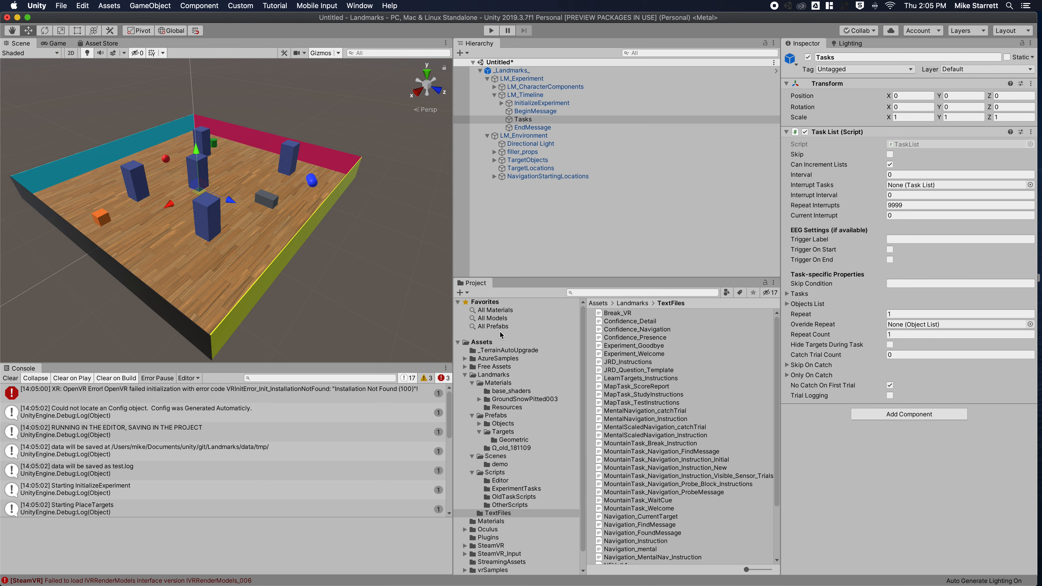
# Open Assets > Landmarks > Prefabs in the Project window and select Tasks.
pyautogui.click(465, 375)
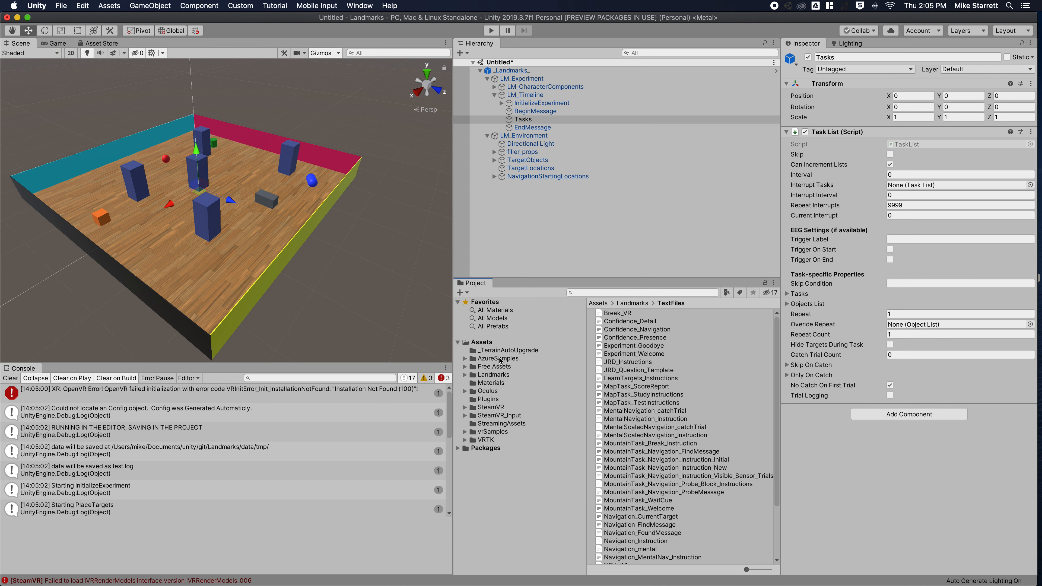
pyautogui.click(484, 376)
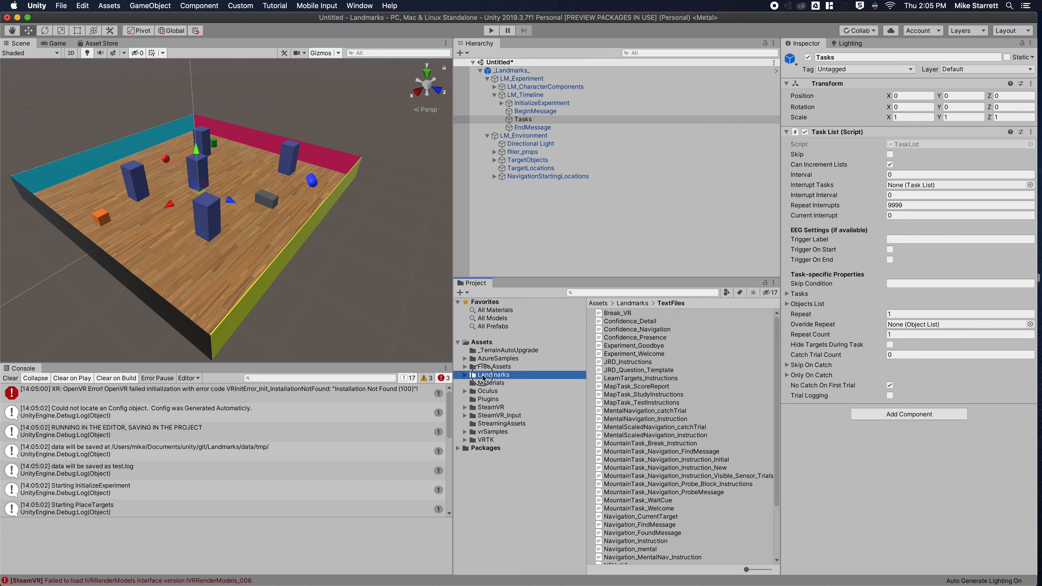
pyautogui.doubleClick(623, 322)
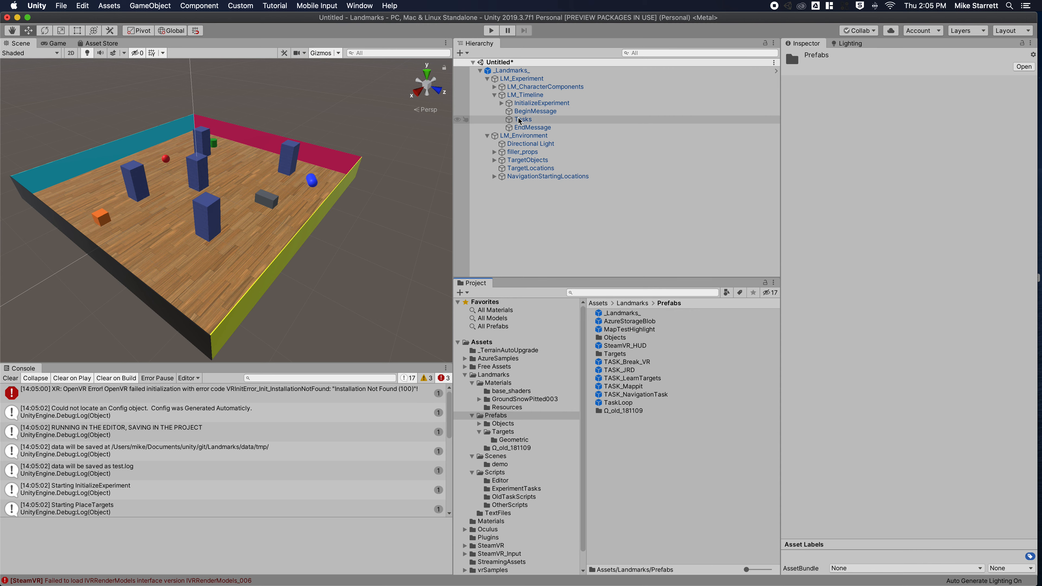
pyautogui.click(542, 119)
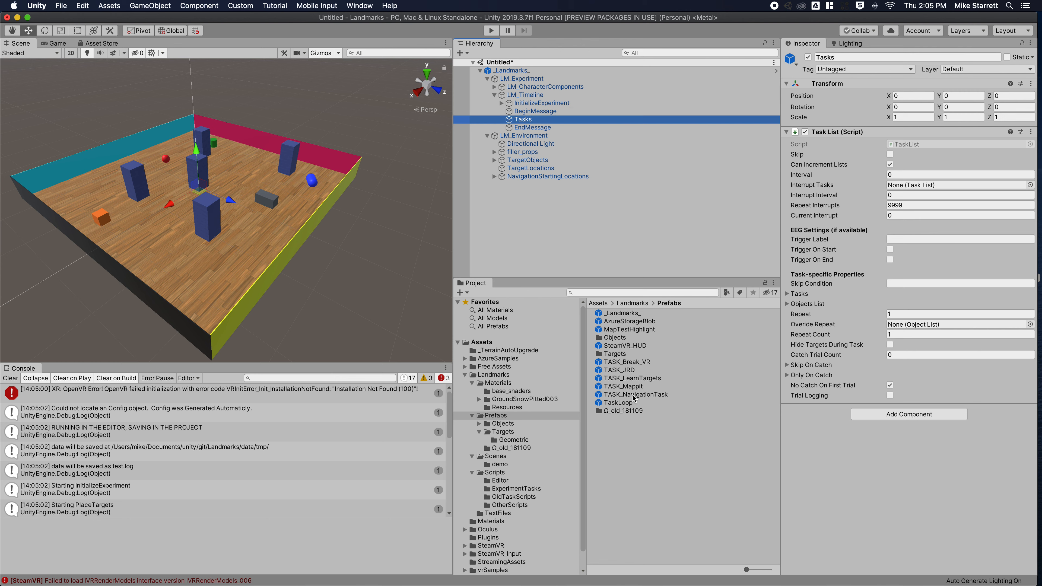
# Drag TASK_LearnTargets from Prefabs onto Tasks in the Hierarchy and press Play.
pyautogui.click(638, 379)
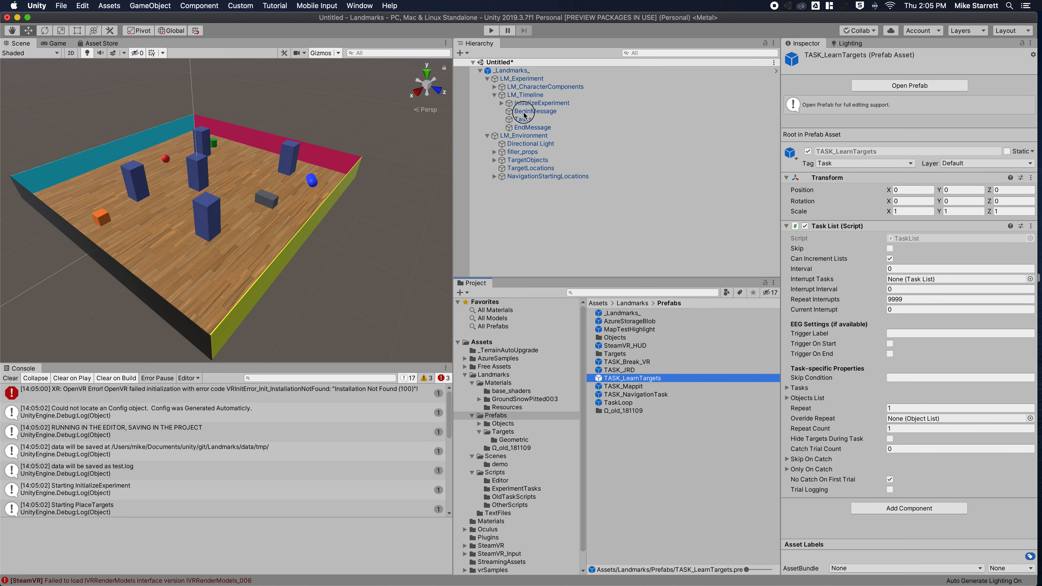
pyautogui.moveTo(633, 378); pyautogui.dragTo(521, 121)
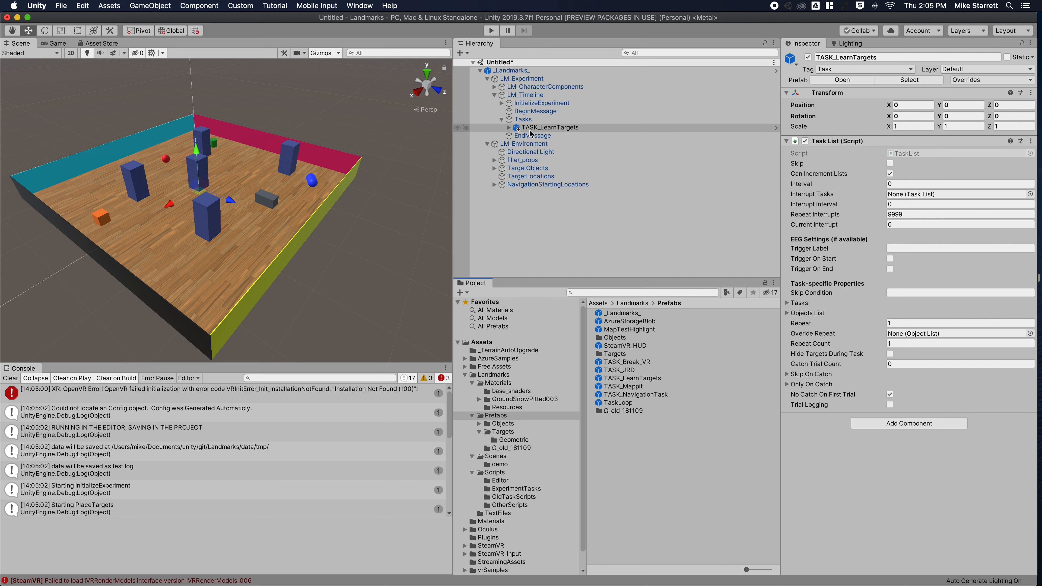
pyautogui.click(492, 32)
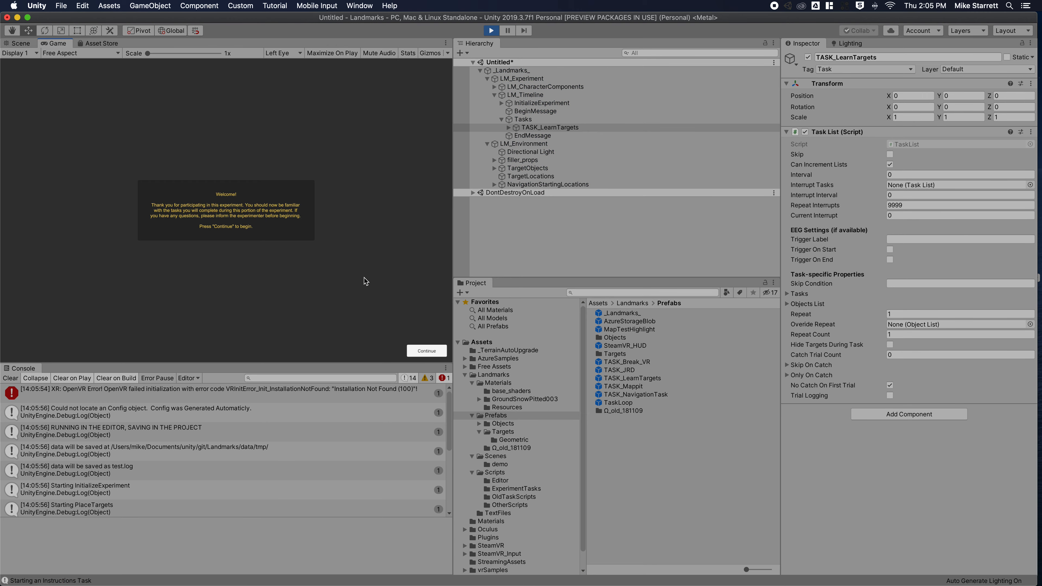
# Continue past the Welcome and Identifying Targets screens, then stop after the thank-you message.
pyautogui.click(422, 352)
pyautogui.click(421, 351)
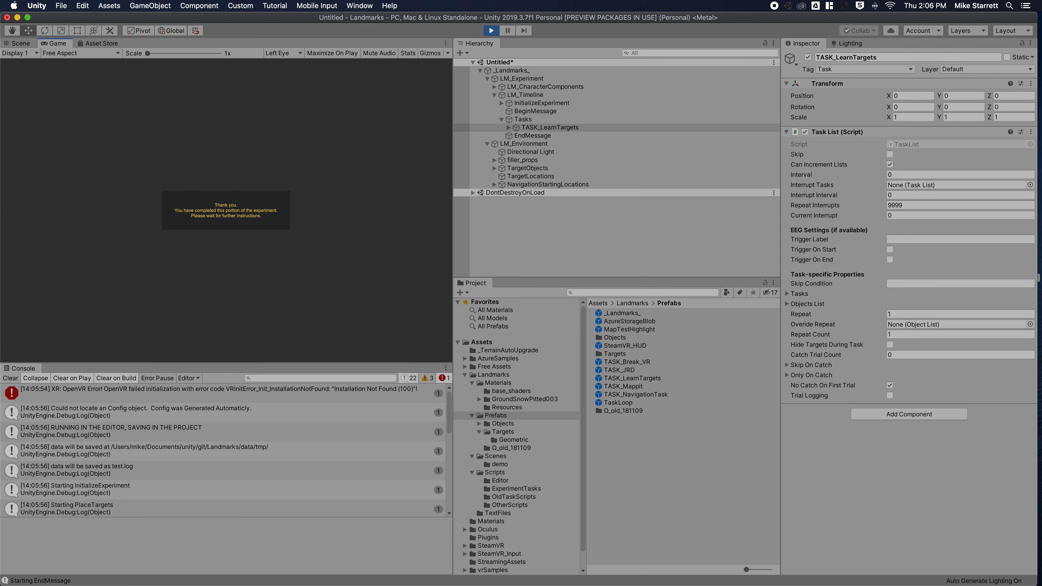
pyautogui.click(489, 31)
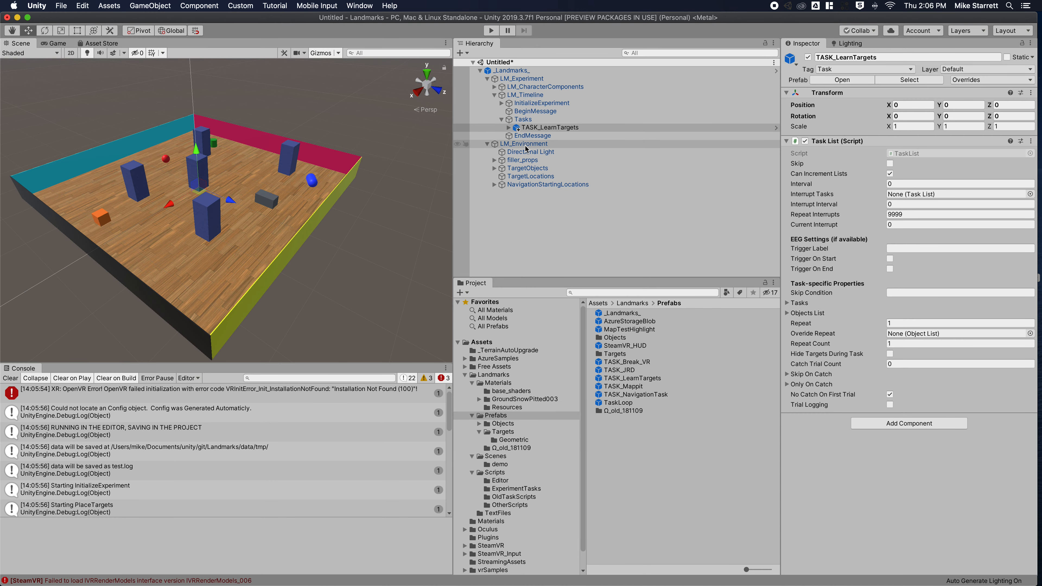
pyautogui.click(508, 127)
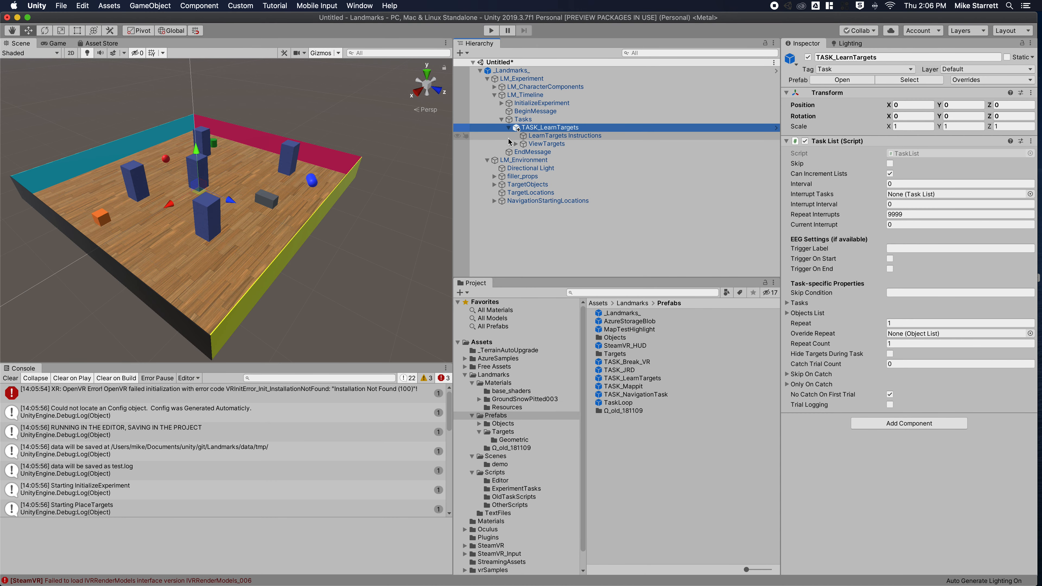
pyautogui.click(516, 143)
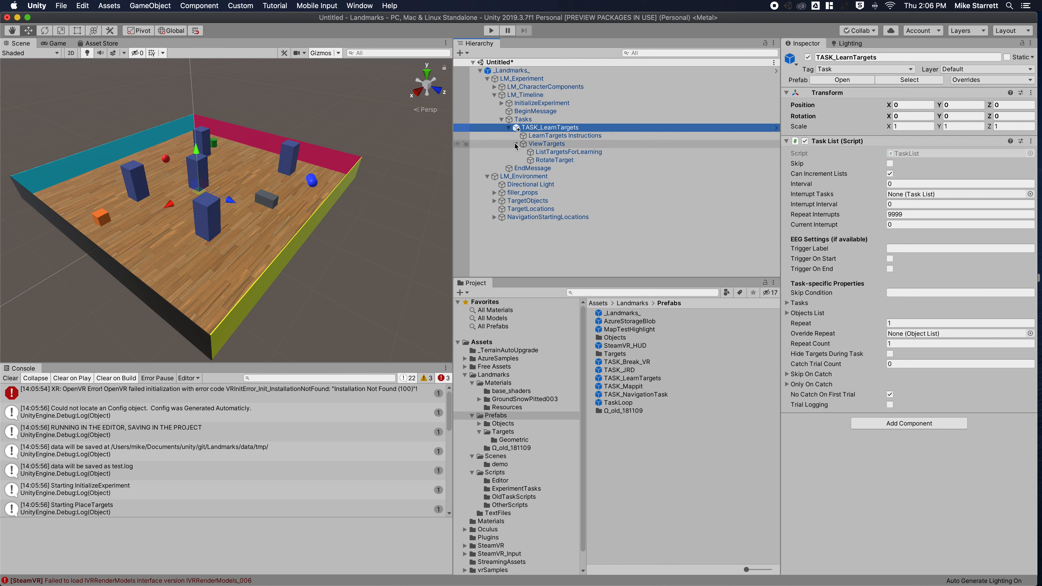
pyautogui.click(554, 145)
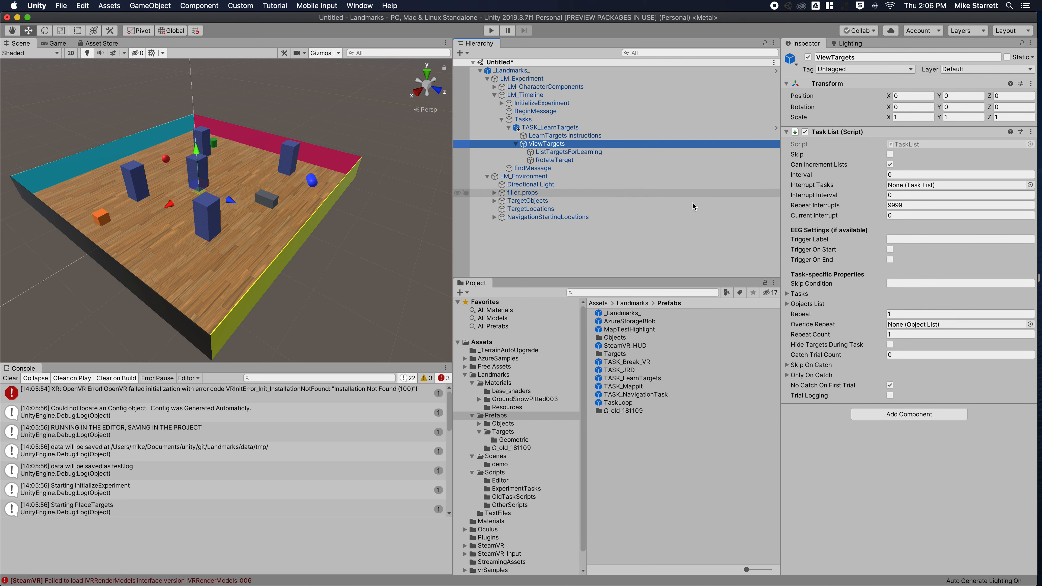
pyautogui.click(920, 315)
pyautogui.press('Escape')
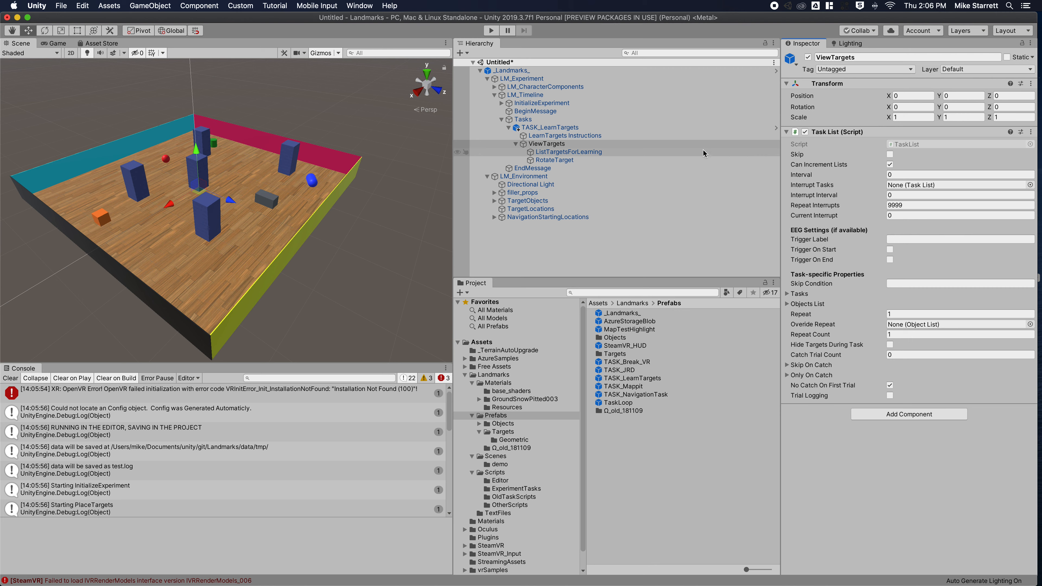
pyautogui.click(552, 127)
pyautogui.click(509, 127)
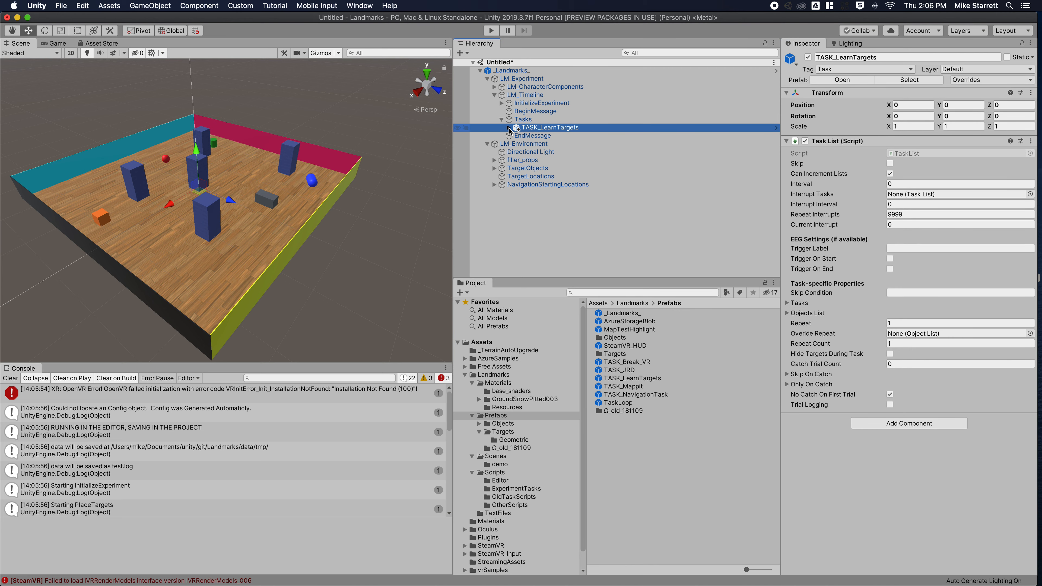
pyautogui.click(509, 127)
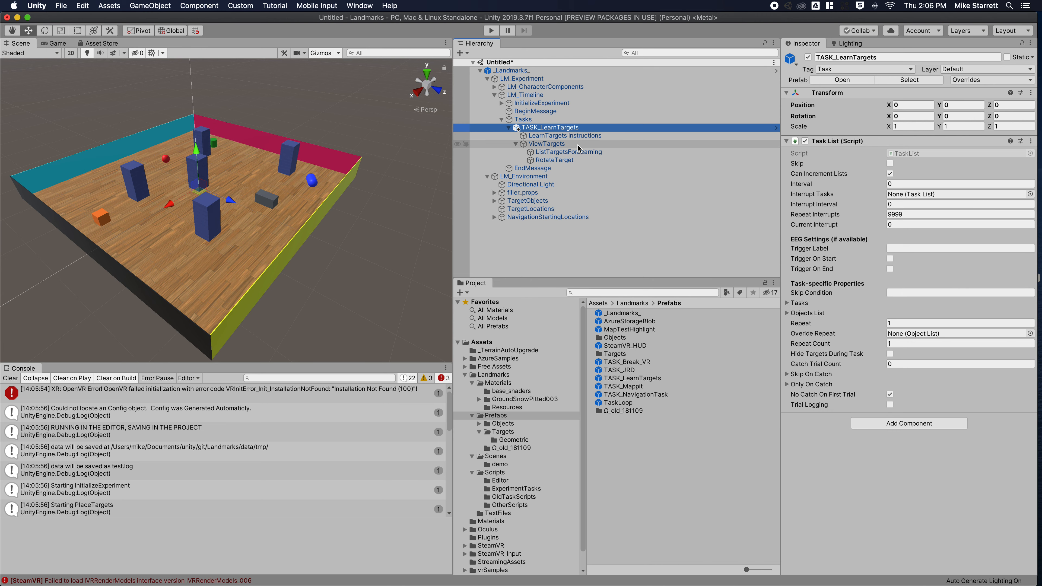
pyautogui.click(515, 143)
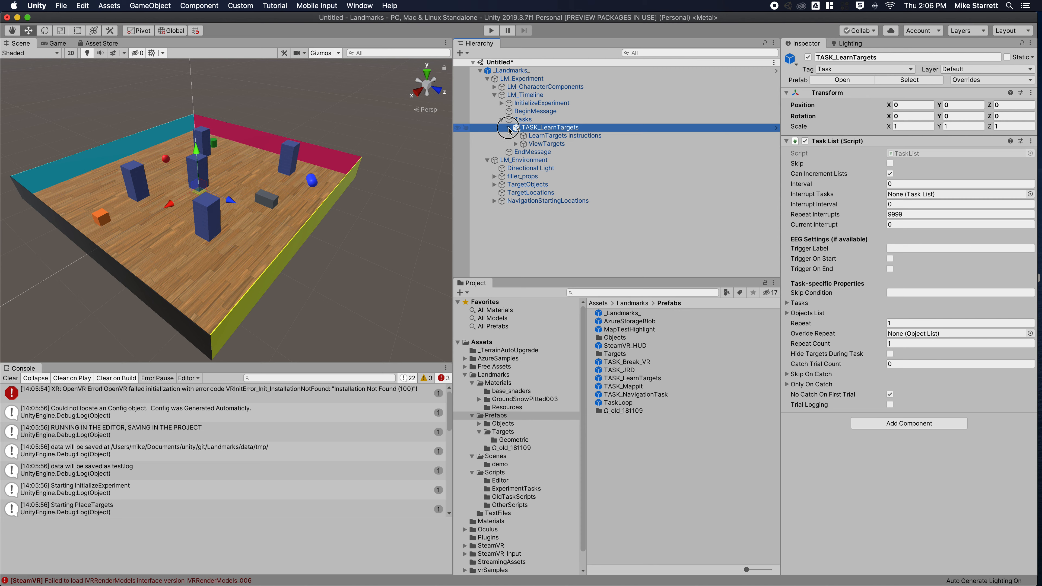
pyautogui.click(509, 128)
# Delete TASK_LearnTargets, drop TASK_NavigationTask onto Tasks, and press Play.
pyautogui.rightClick(546, 132)
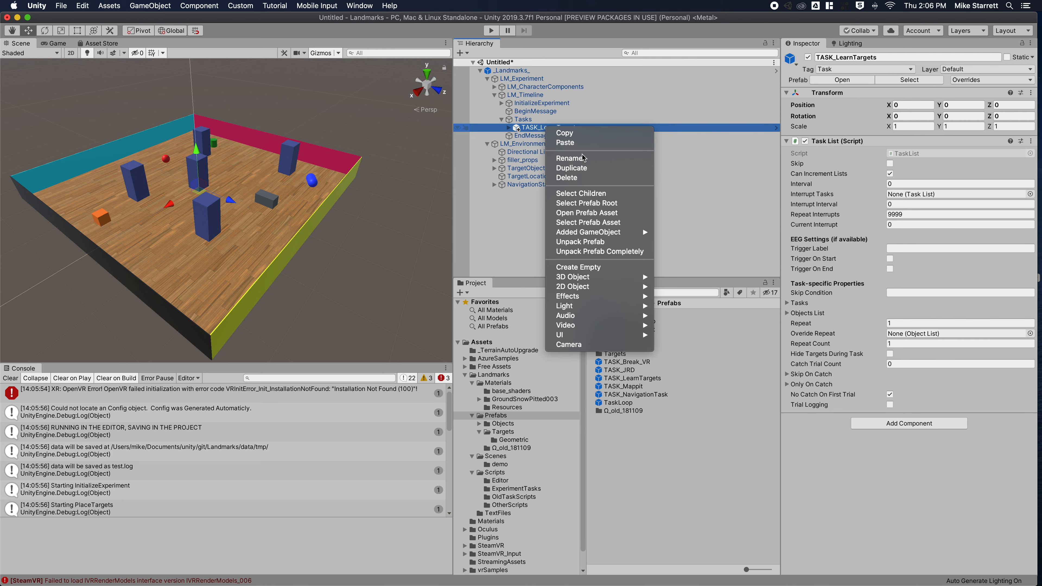
pyautogui.click(562, 175)
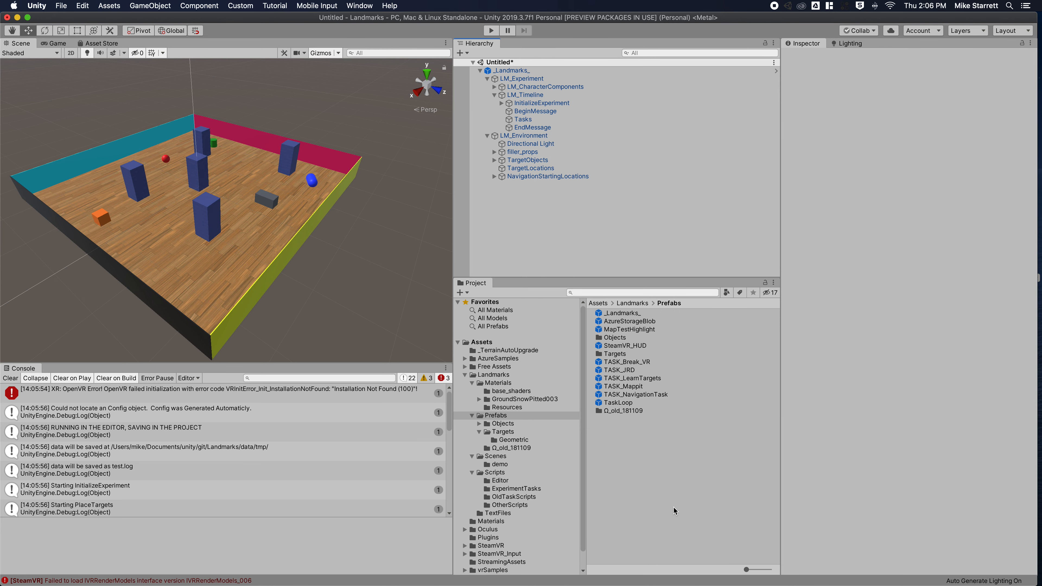
pyautogui.moveTo(633, 399); pyautogui.dragTo(523, 122)
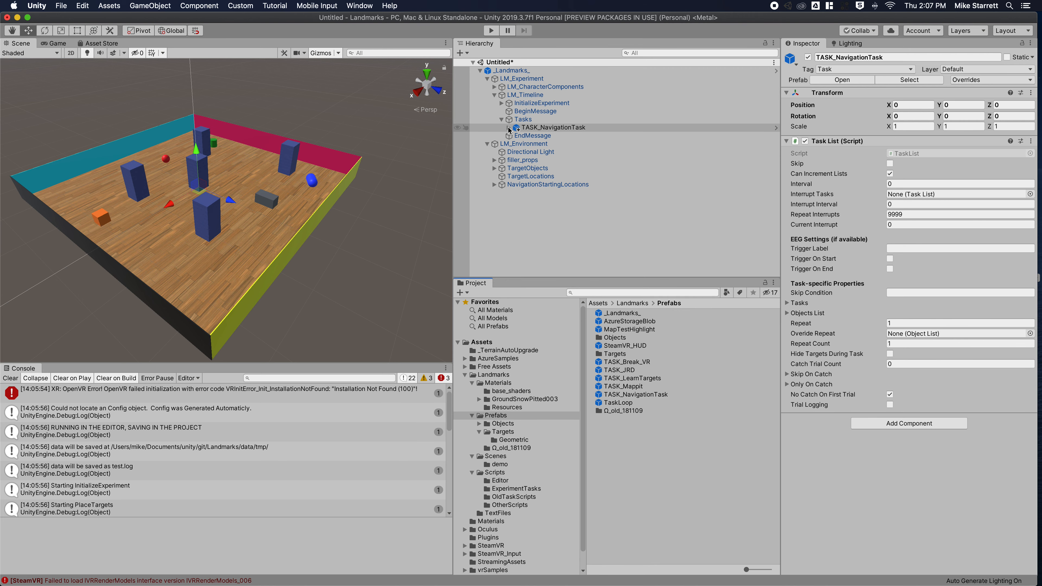
pyautogui.click(494, 30)
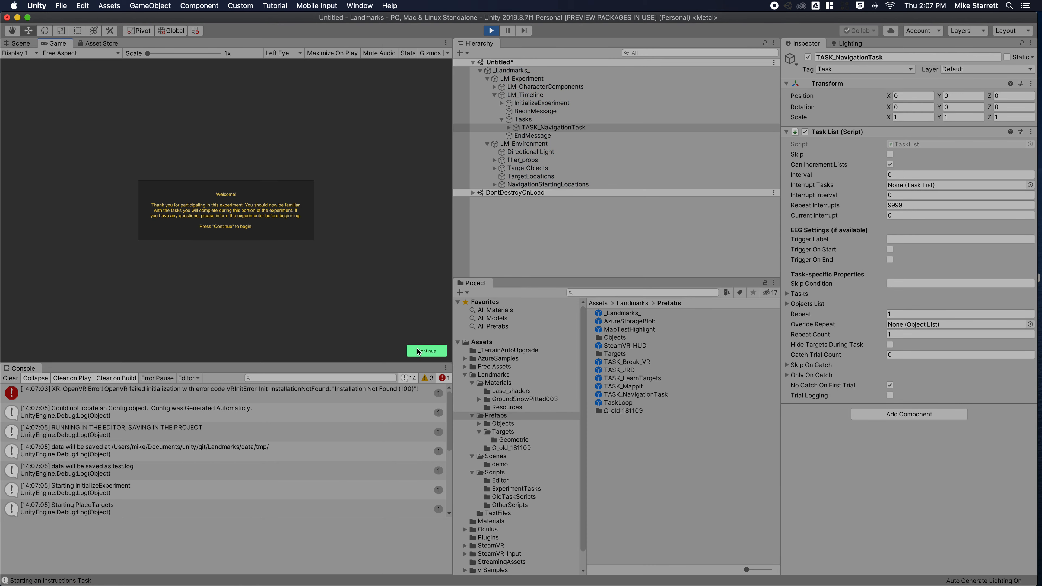
# Dismiss the Welcome and NAVIGATION screens, then walk with W to the Red Sphere.
pyautogui.click(418, 351)
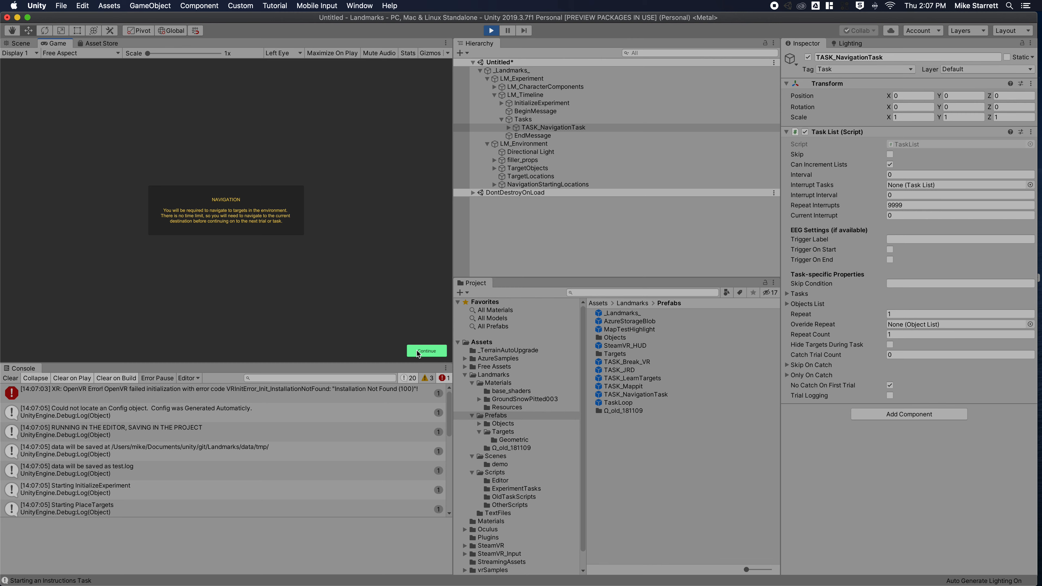
pyautogui.click(417, 350)
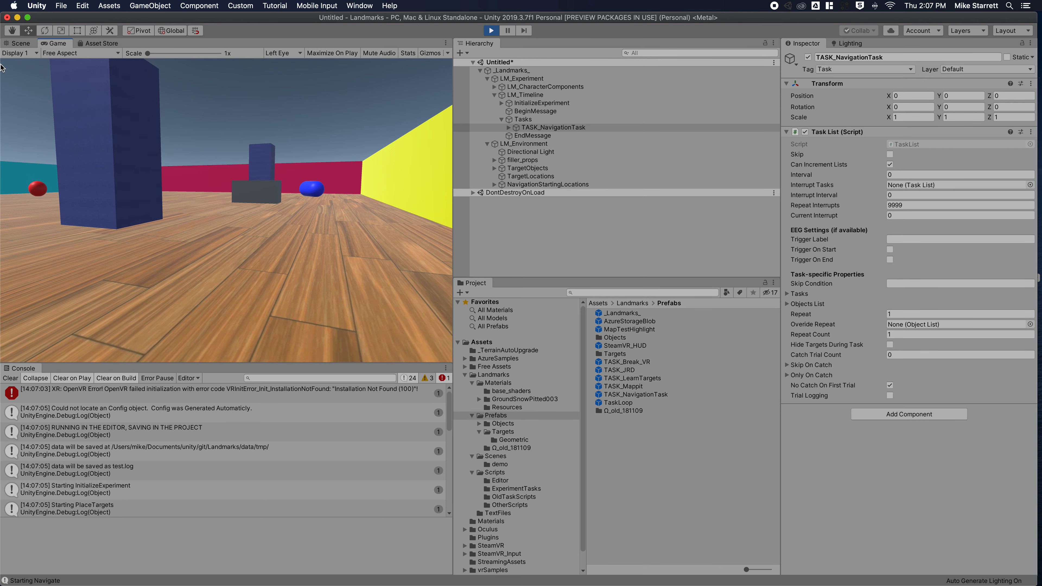
pyautogui.press('w')
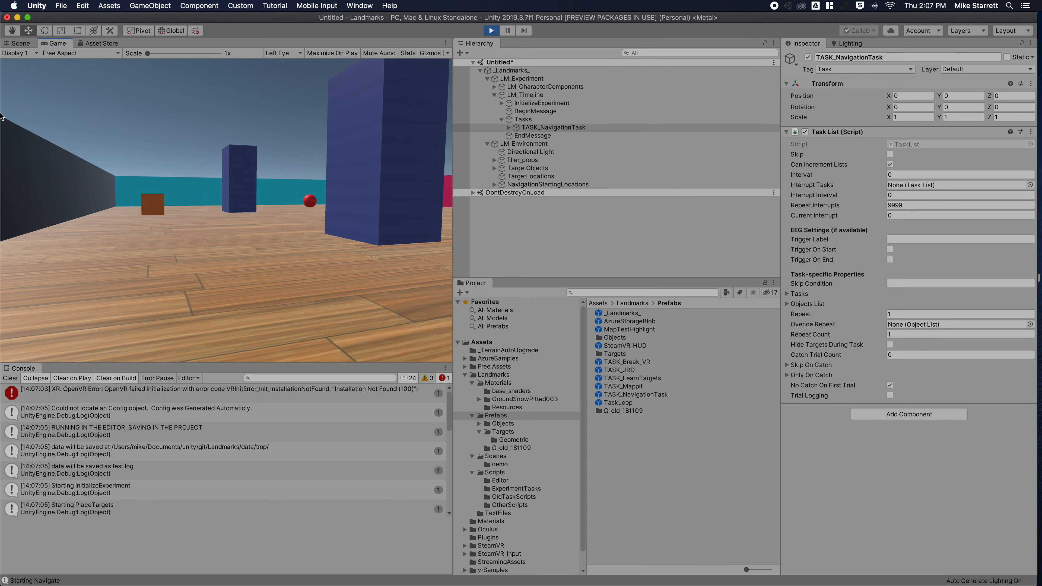
pyautogui.press('w')
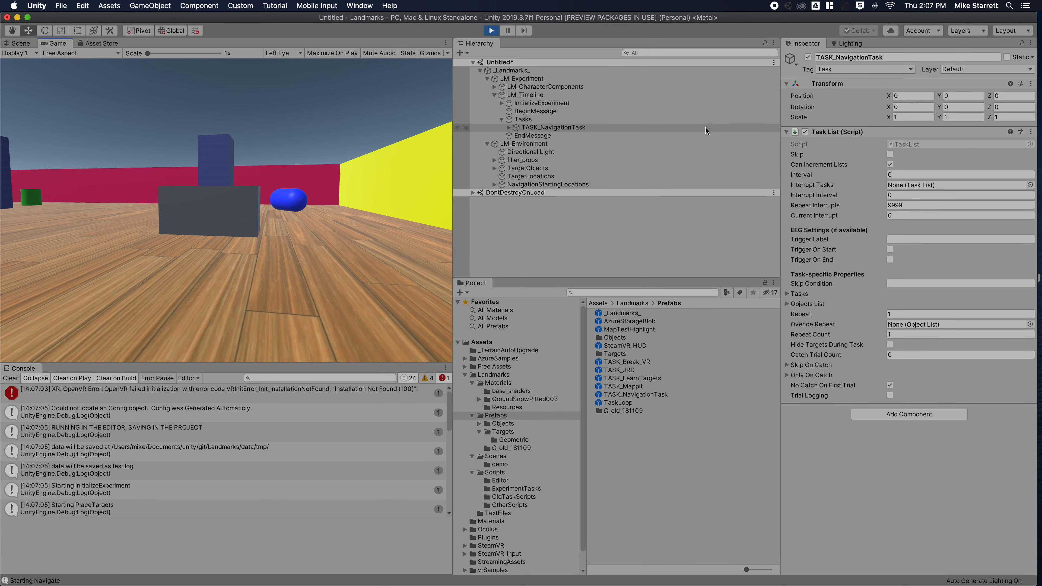
pyautogui.press('w')
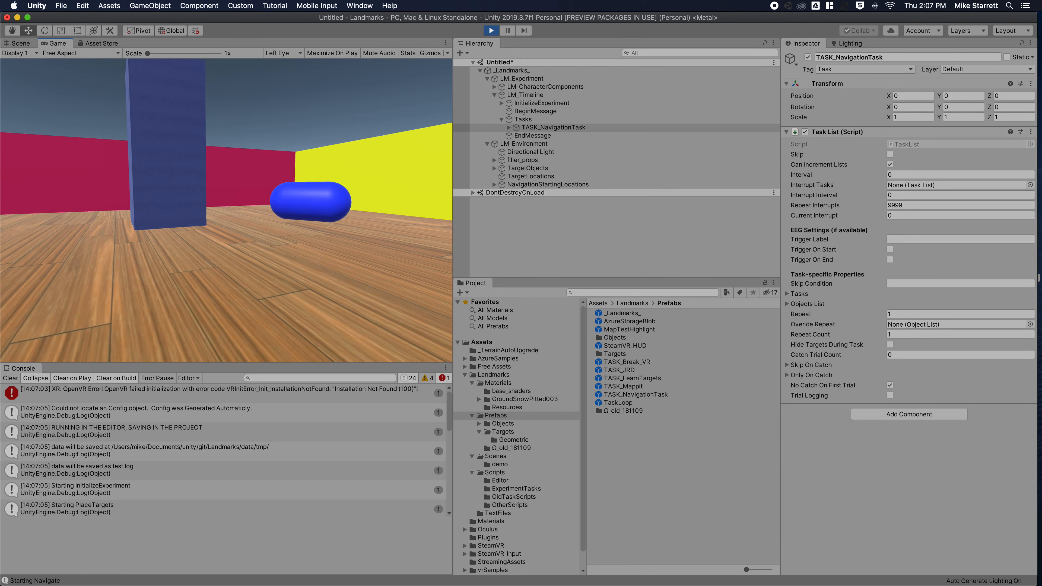
pyautogui.press('w')
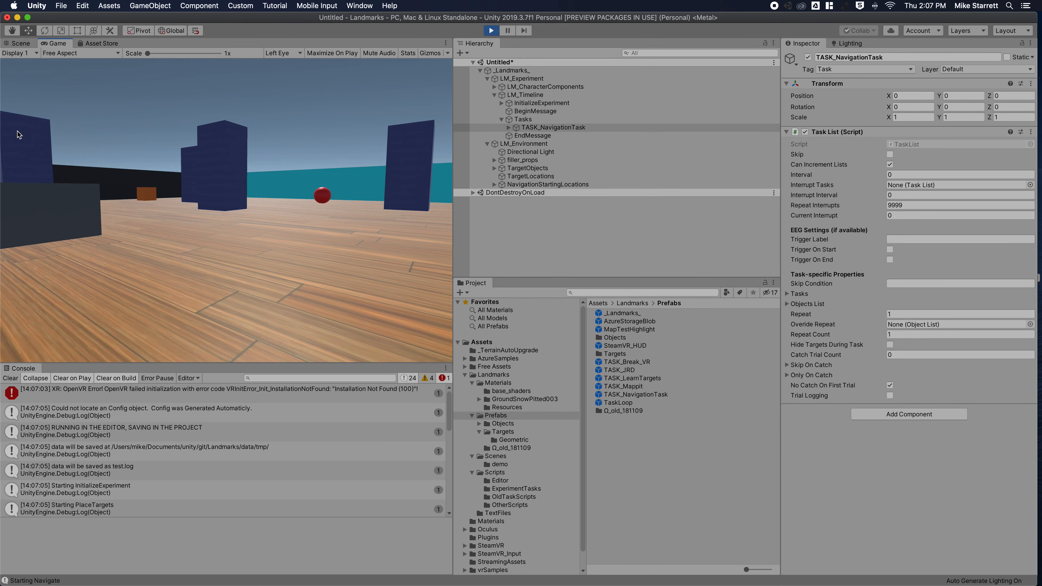
pyautogui.press('w')
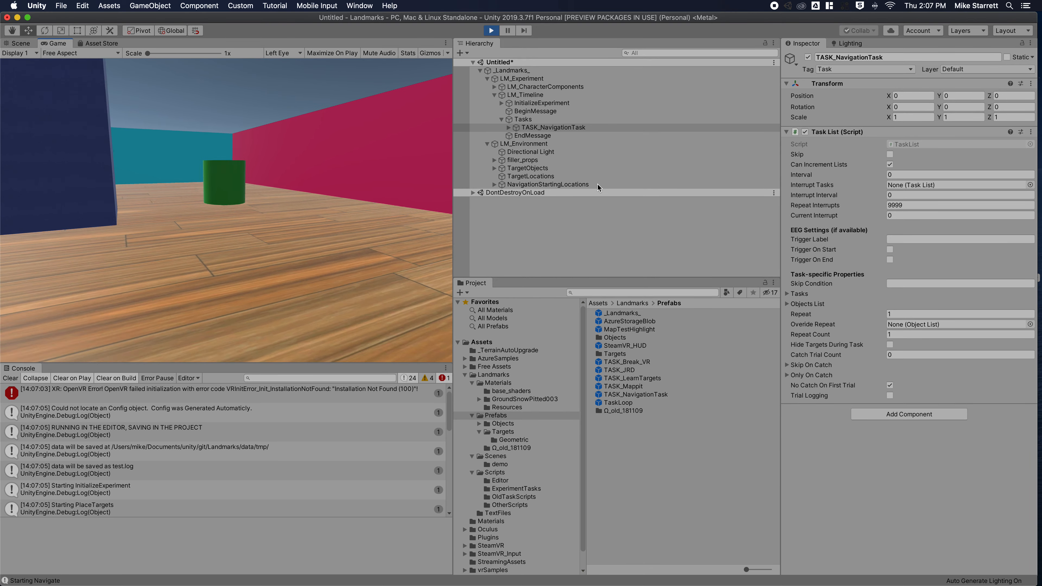
pyautogui.press('w')
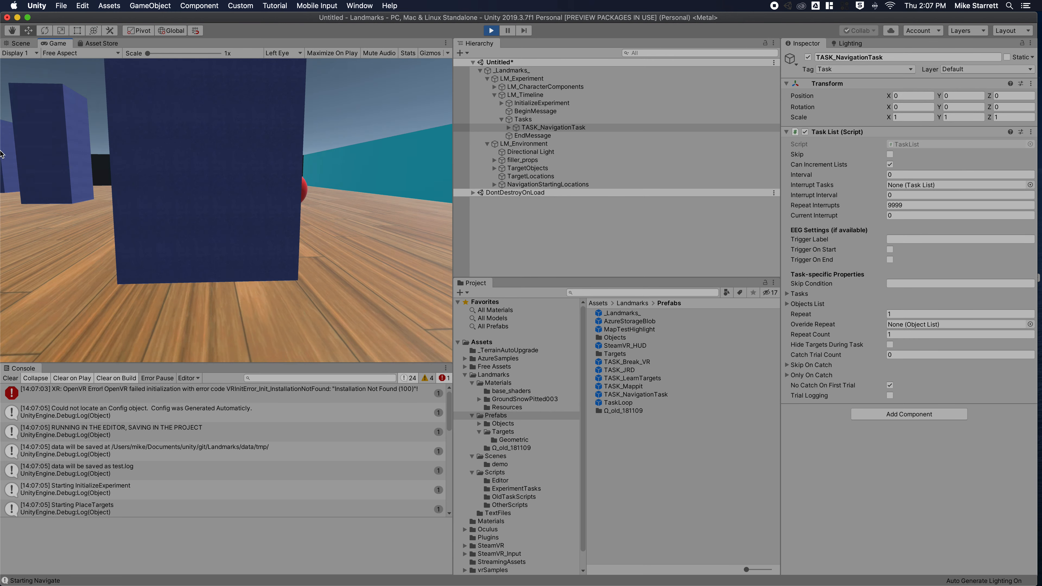
pyautogui.press('w')
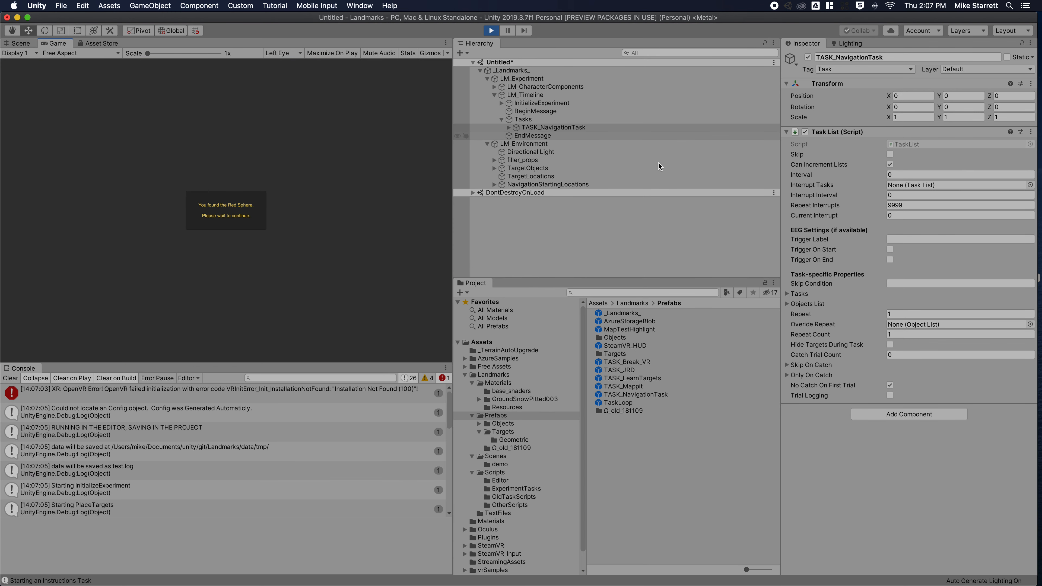
# Stop Play mode and expand TASK_NavigationTask and NavigationTrials to select the Navigate sub-task.
pyautogui.click(492, 30)
pyautogui.click(509, 128)
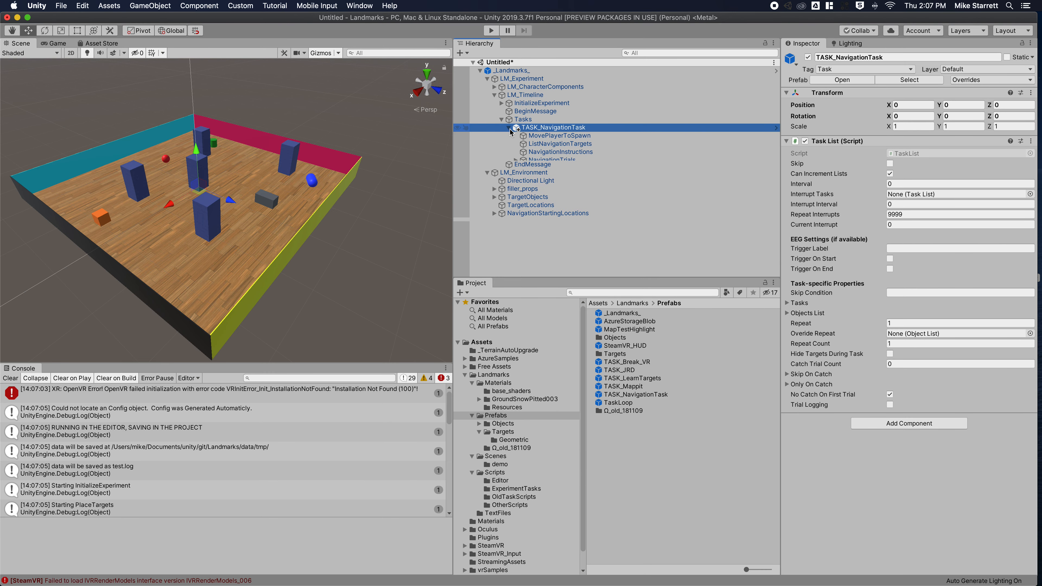
pyautogui.click(516, 160)
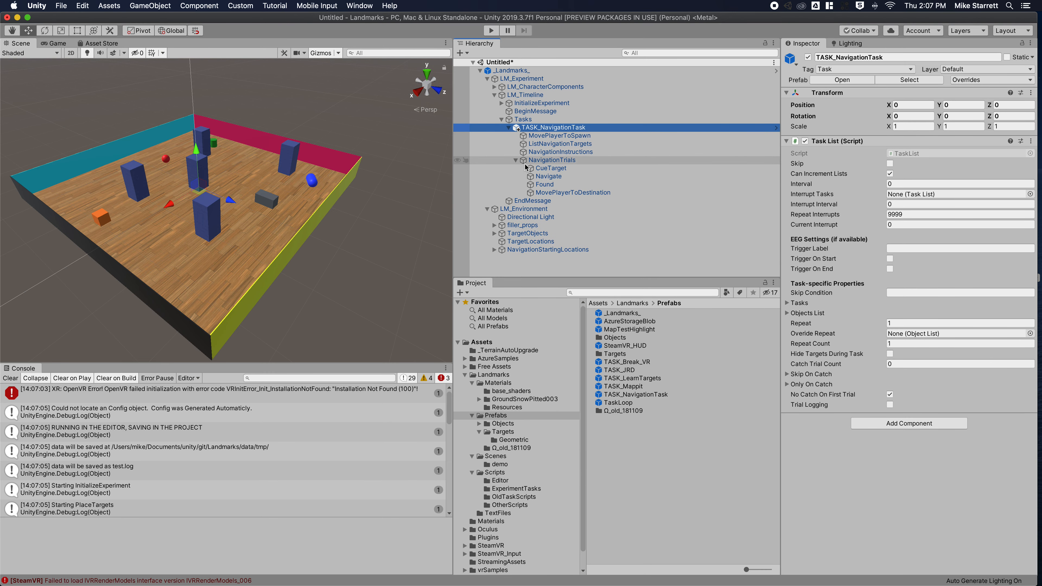
pyautogui.click(594, 161)
pyautogui.click(586, 176)
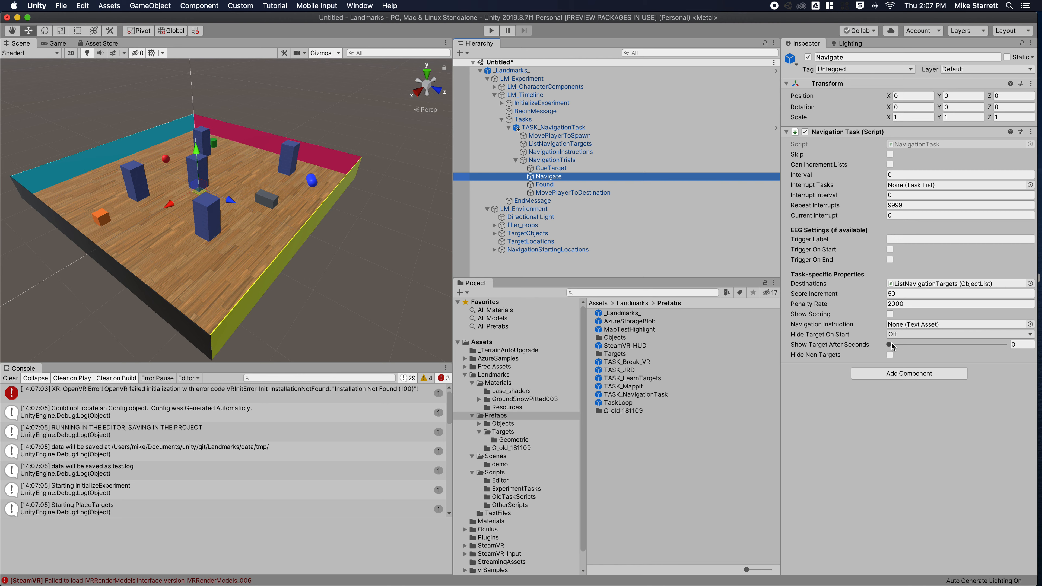
# Leave Navigate's Hide Target On Start off, then collapse TASK_NavigationTask.
pyautogui.click(1022, 345)
pyautogui.click(904, 335)
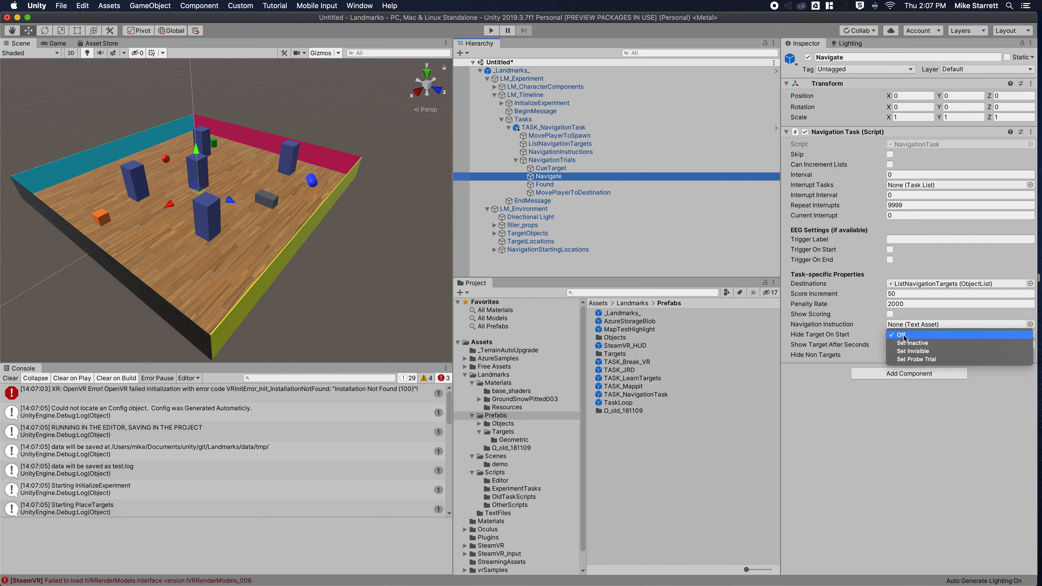
pyautogui.click(865, 386)
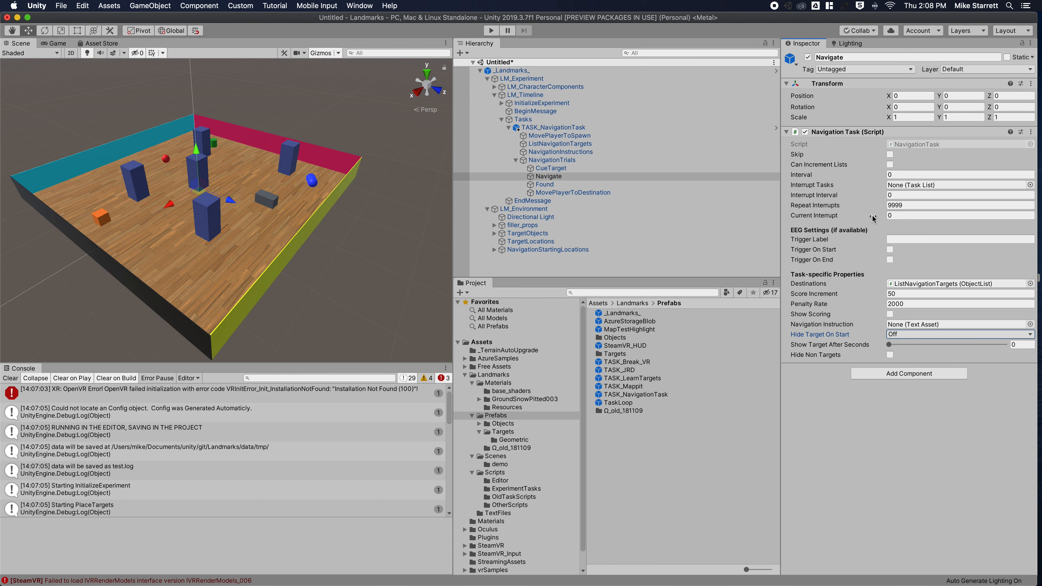
pyautogui.click(551, 160)
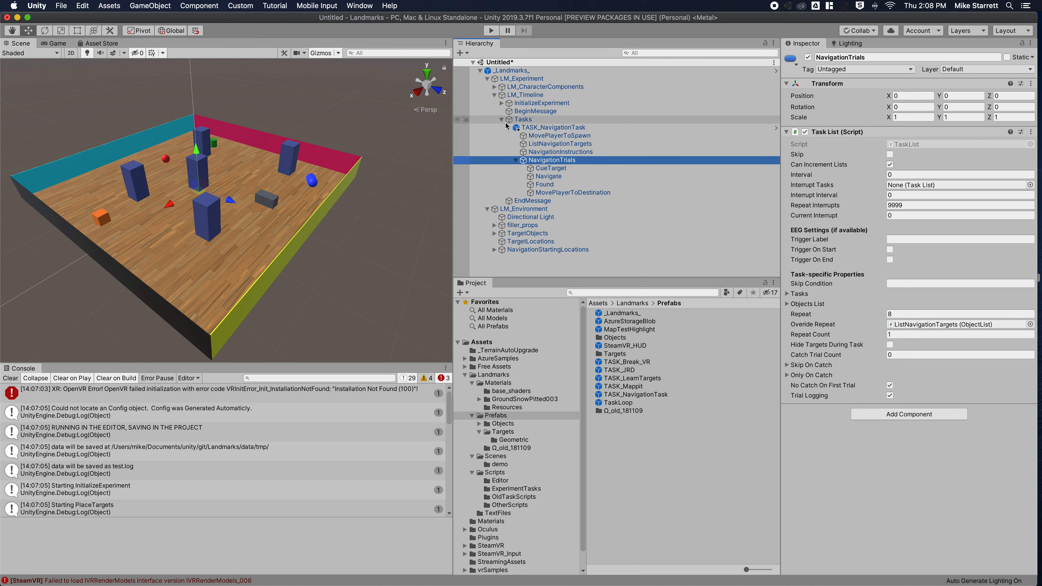
pyautogui.click(533, 126)
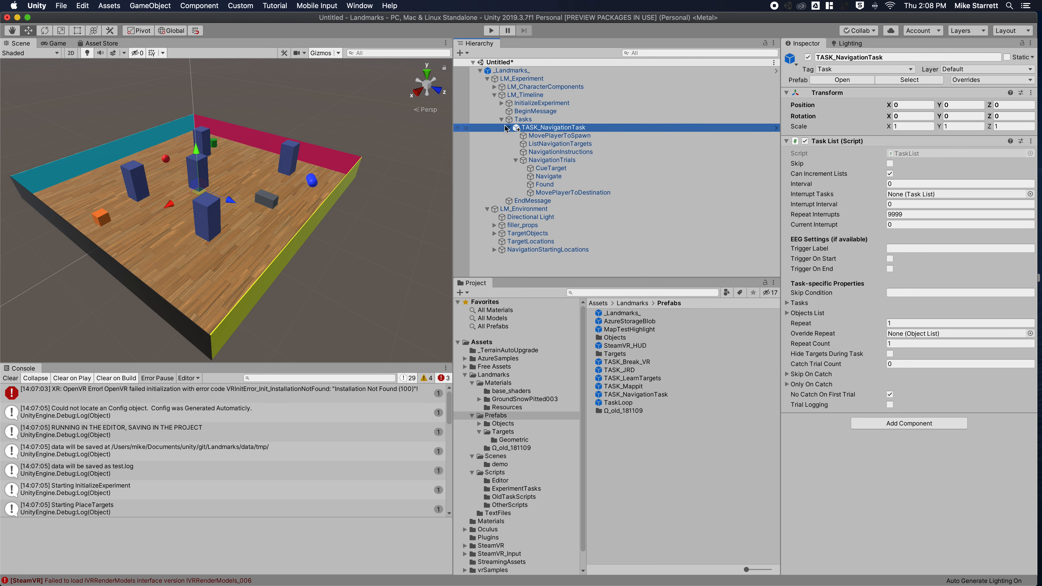
pyautogui.click(509, 128)
# Delete TASK_NavigationTask from Tasks and put the TASK_JRD prefab under Tasks instead.
pyautogui.rightClick(549, 128)
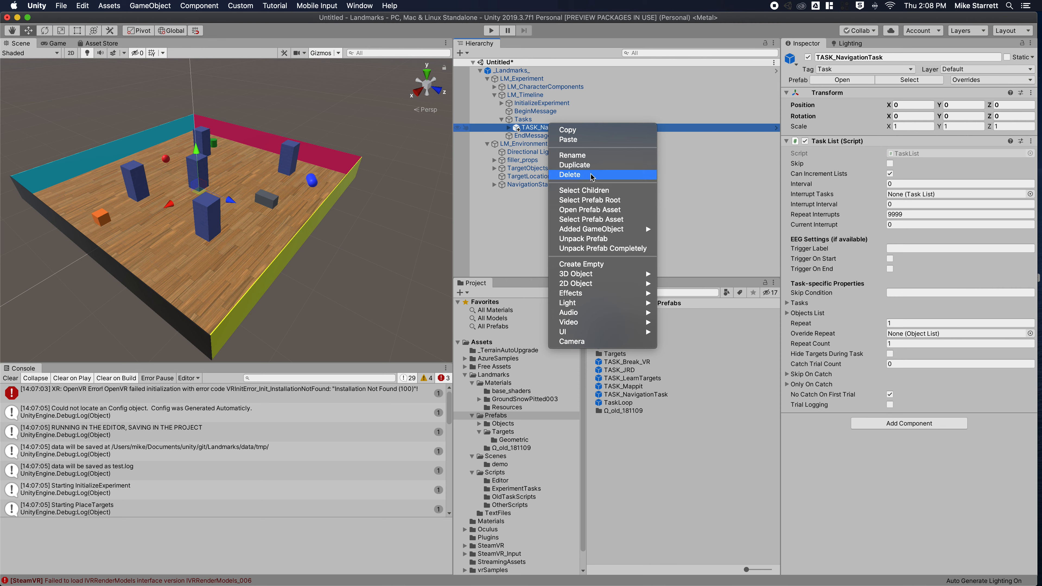
pyautogui.click(532, 120)
pyautogui.rightClick(541, 128)
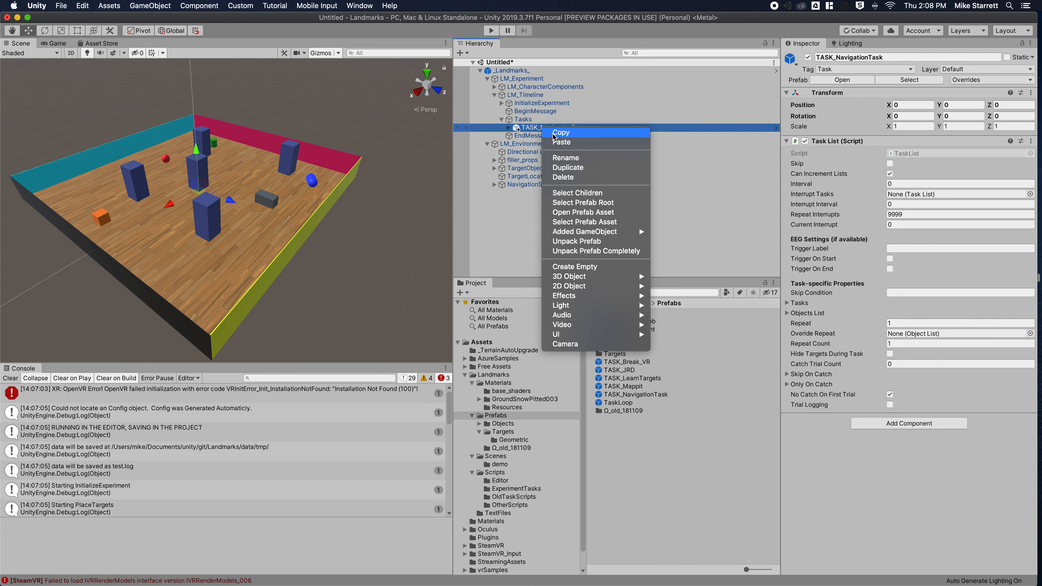
pyautogui.click(588, 180)
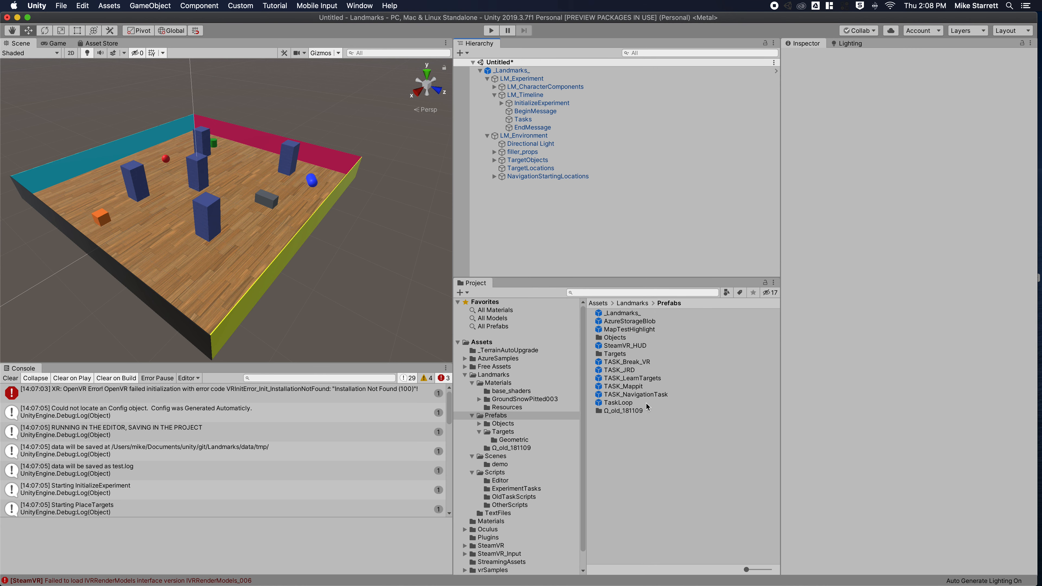
pyautogui.moveTo(628, 373); pyautogui.dragTo(522, 120)
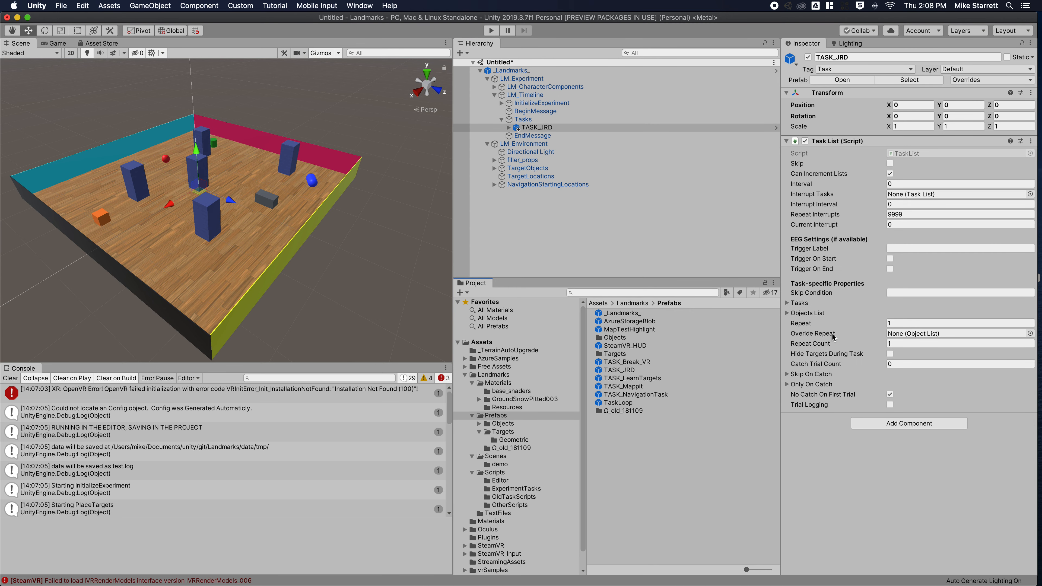
# Enter Play mode and continue past the welcome and Pointing instructions.
pyautogui.click(491, 31)
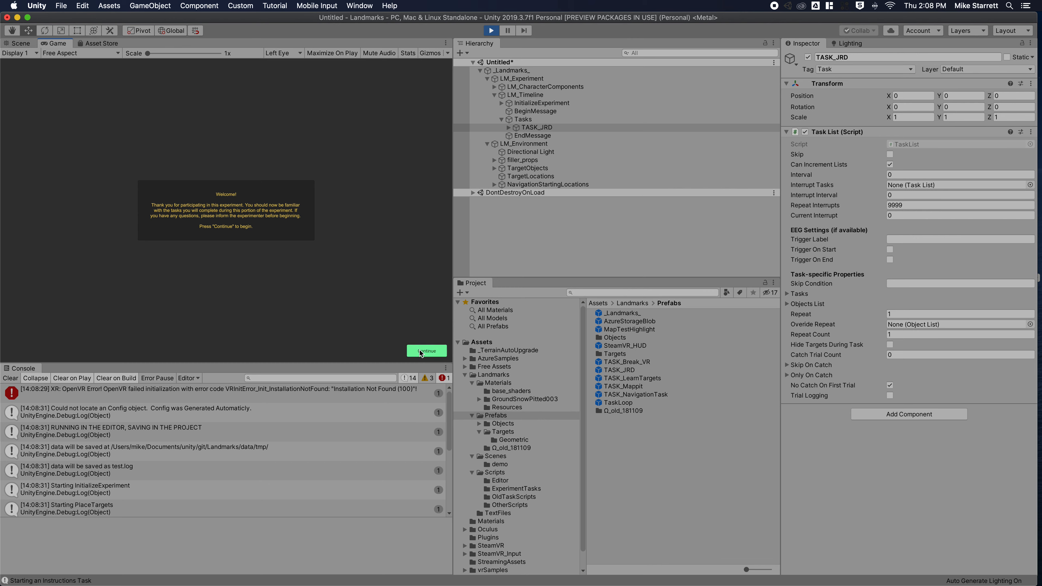
pyautogui.click(420, 352)
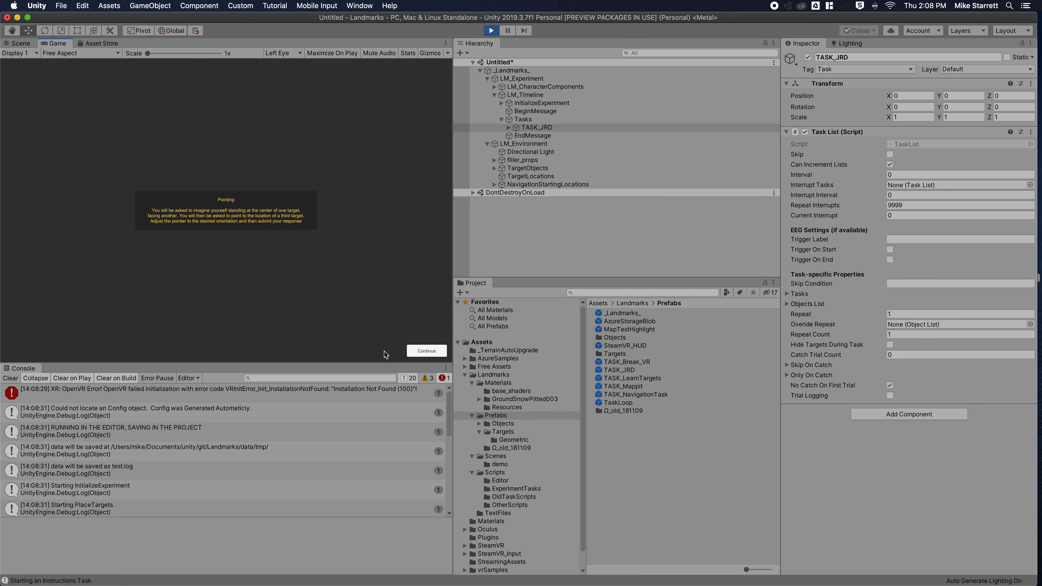
pyautogui.click(425, 351)
# Rotate the compass needle left and submit answers for the JRD pointing trials.
pyautogui.press('Left')
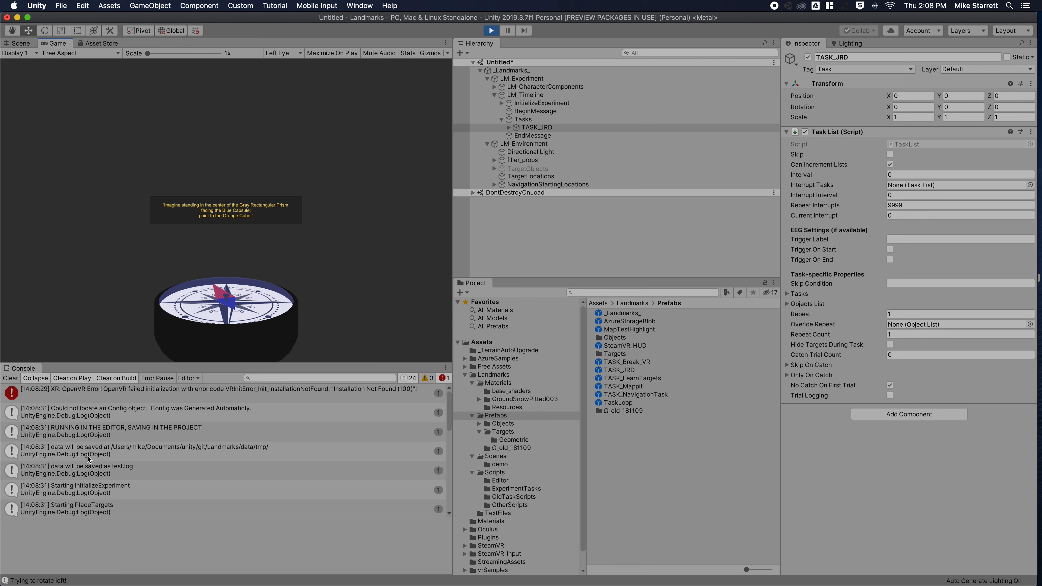
pyautogui.scroll(-10, 89, 459)
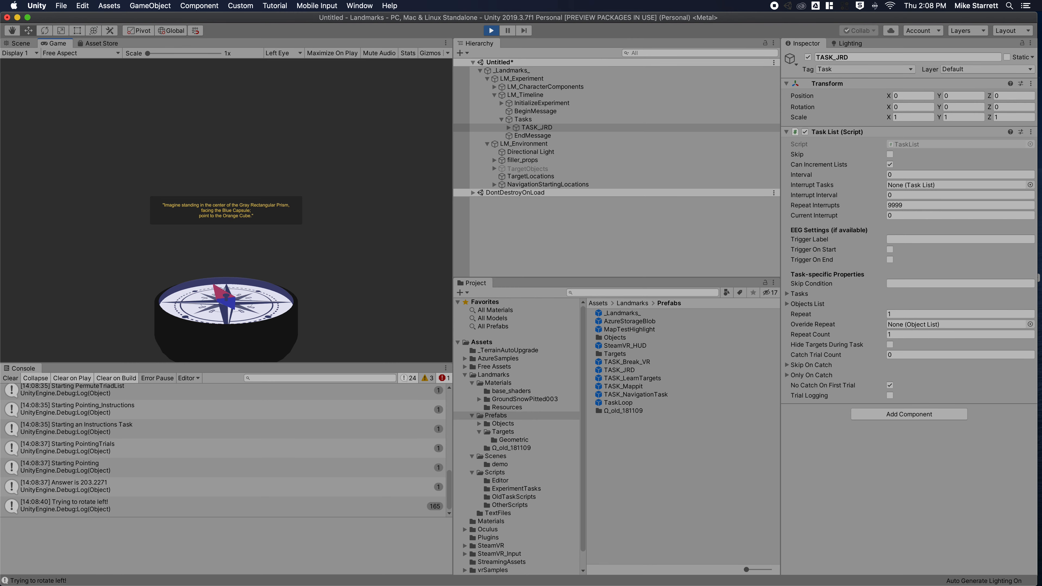
pyautogui.press('Left')
pyautogui.press('Left')
pyautogui.press('Left')
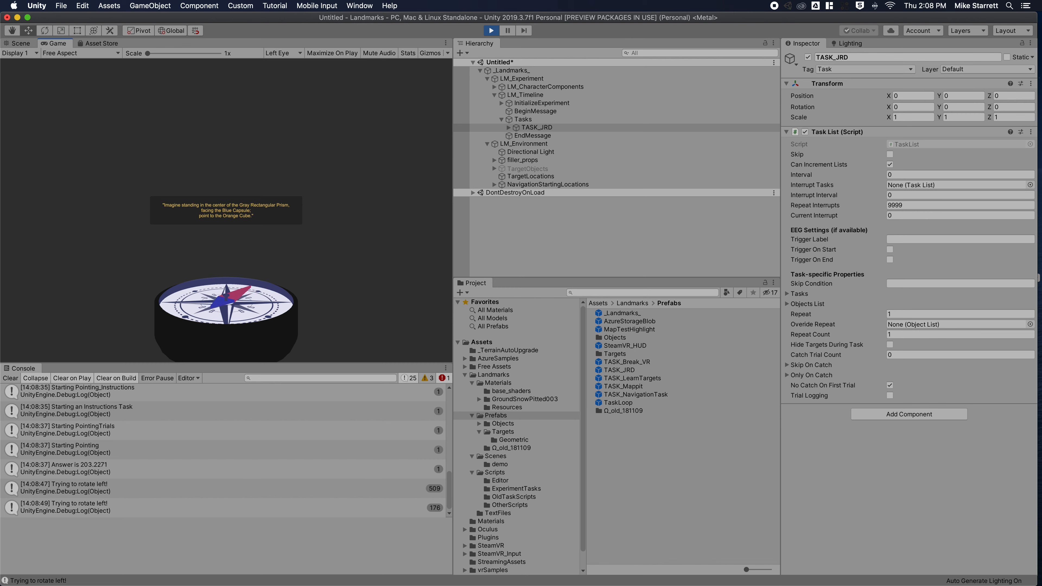
pyautogui.press('Left')
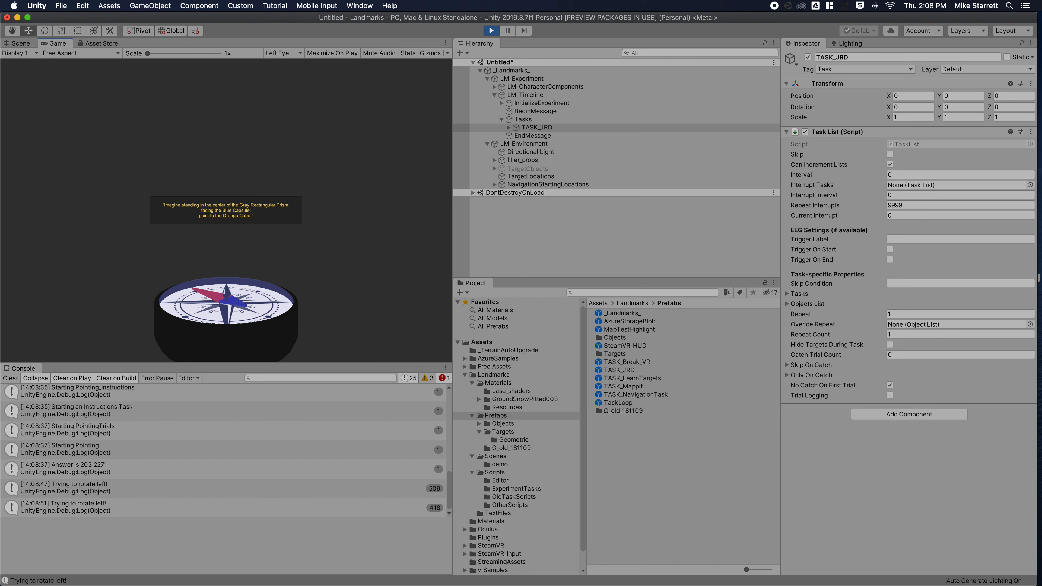
pyautogui.press('Return')
pyautogui.press('Return')
pyautogui.press('Return')
pyautogui.press('Return')
pyautogui.press('Return')
pyautogui.press('Return')
pyautogui.press('Return')
pyautogui.press('Return')
pyautogui.press('Return')
pyautogui.press('Return')
pyautogui.press('Return')
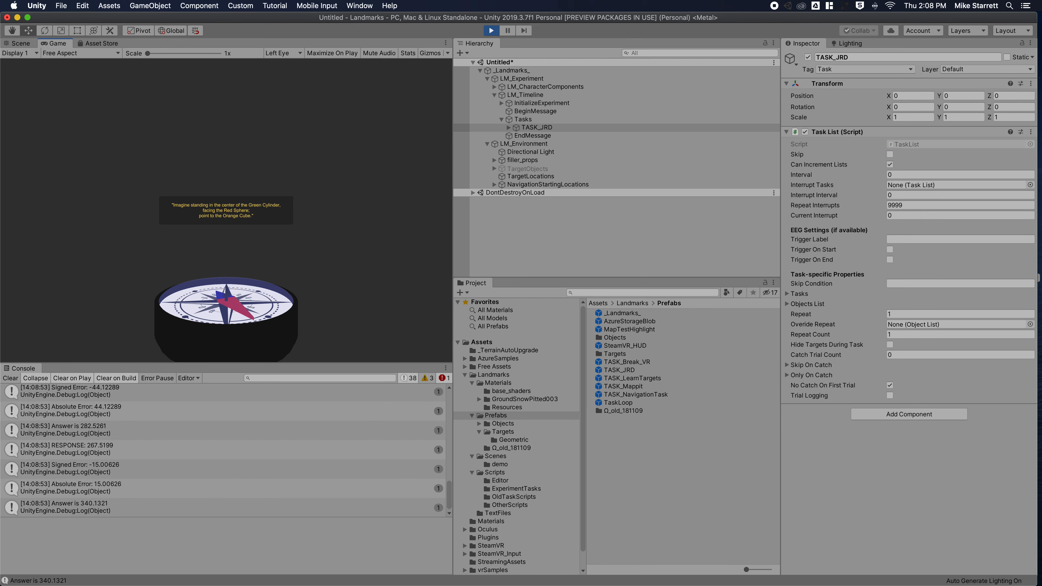
pyautogui.press('Return')
pyautogui.press('Return')
pyautogui.press('Return')
pyautogui.press('Return')
pyautogui.press('Return')
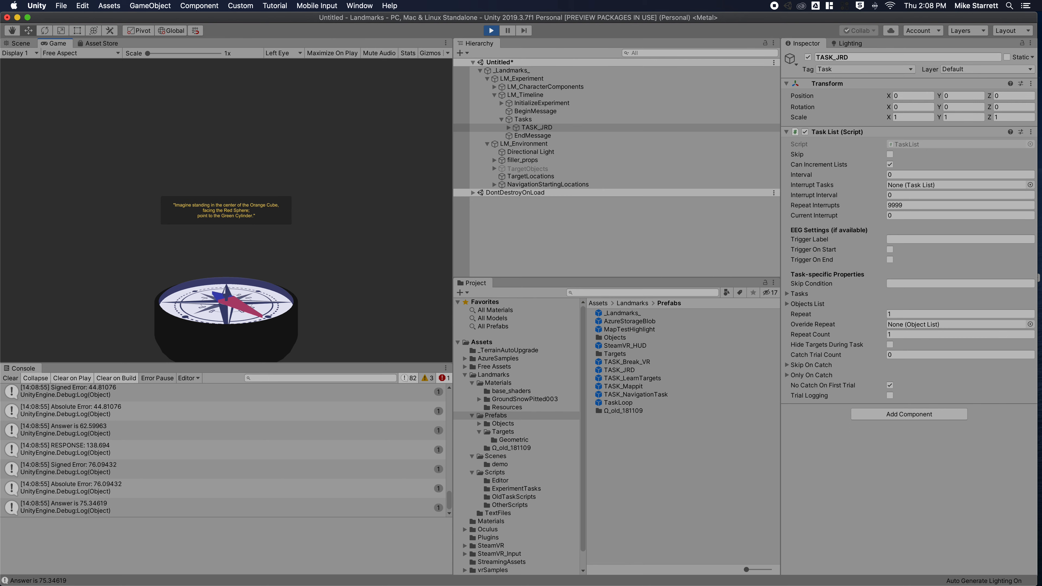
pyautogui.press('Return')
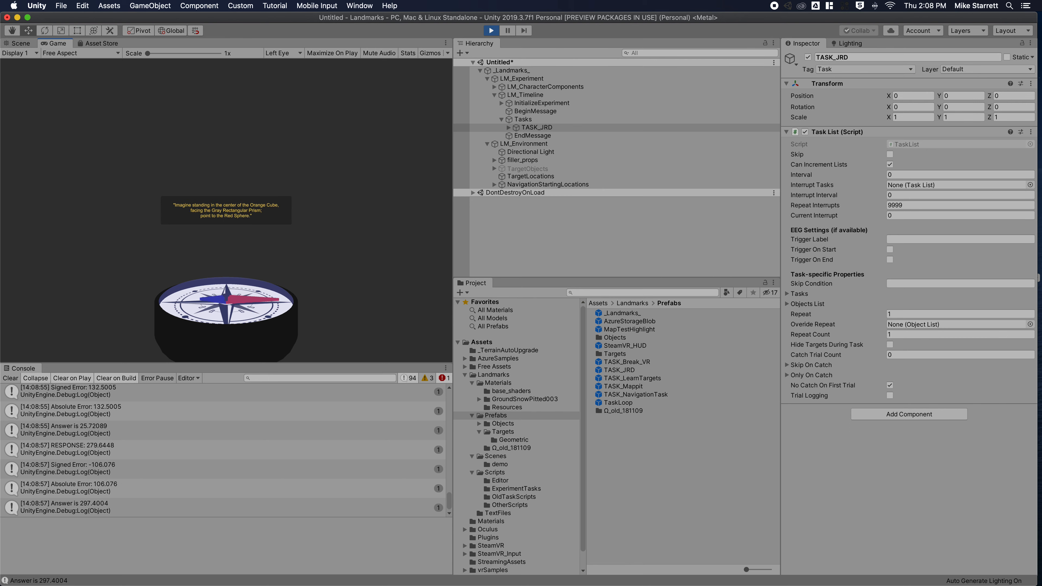
# Stop Play mode and check that TASK_JRD's PointingTrials repeats 24 times.
pyautogui.click(491, 30)
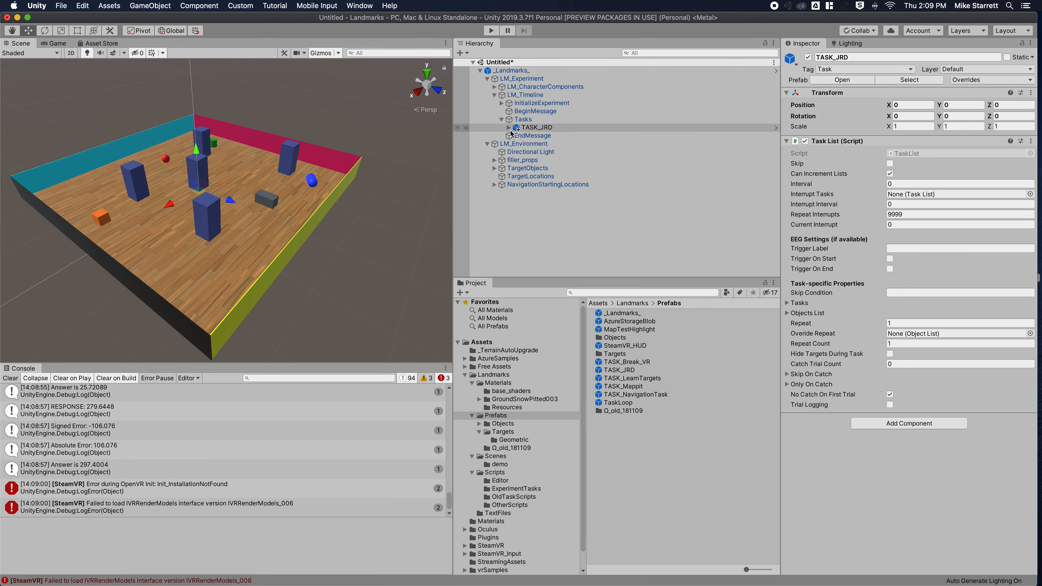
pyautogui.click(509, 128)
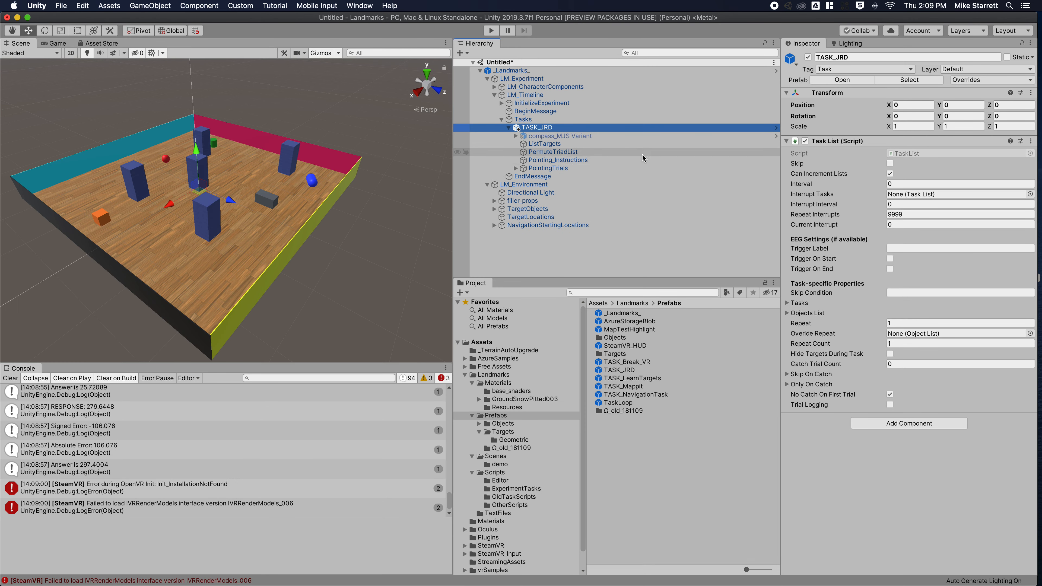
pyautogui.click(533, 169)
pyautogui.click(515, 169)
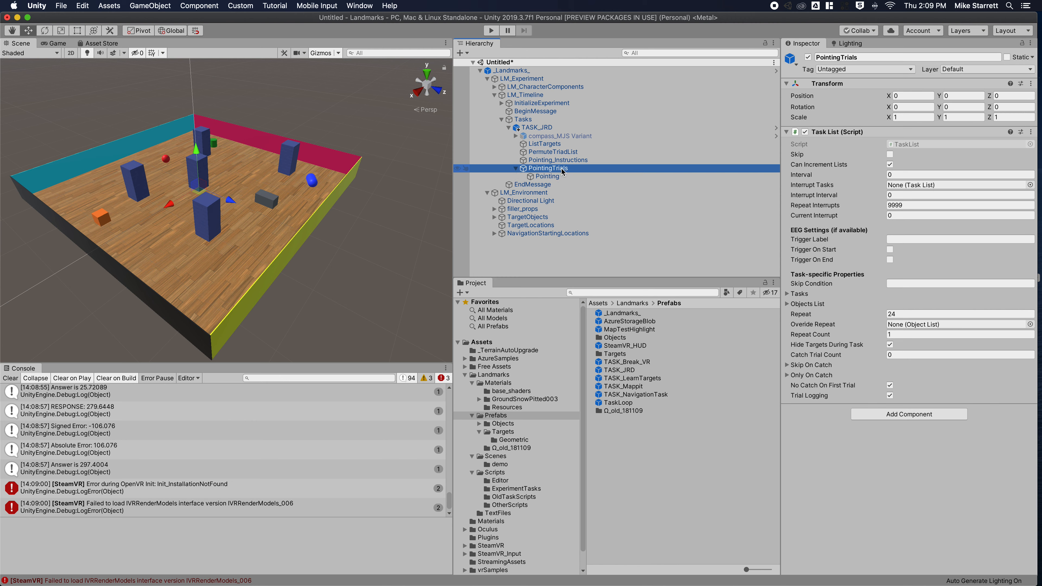
pyautogui.click(886, 314)
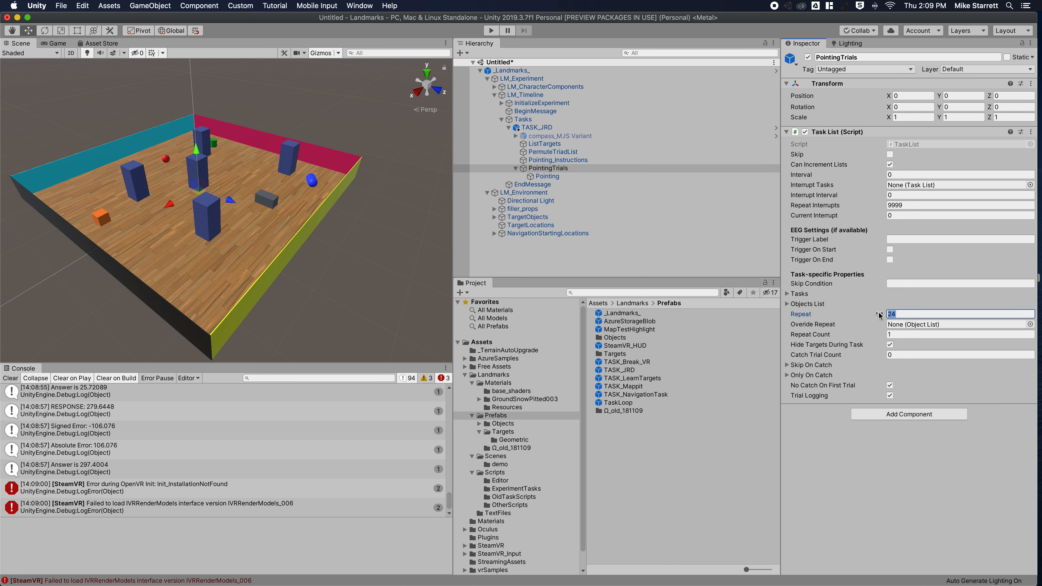
# Change the Pointing step's Format from JRD to SOP.
pyautogui.click(548, 176)
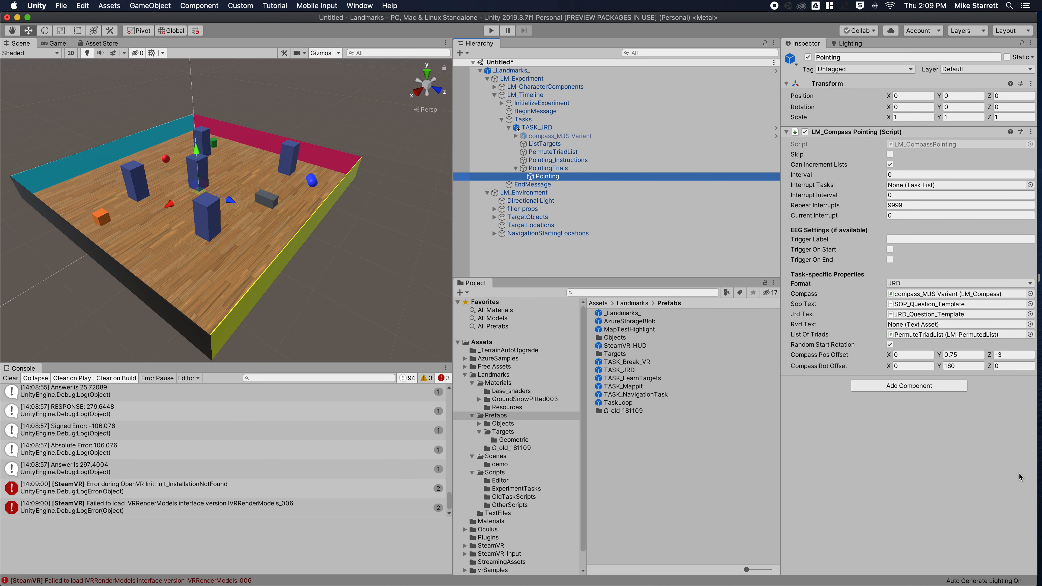
pyautogui.click(889, 345)
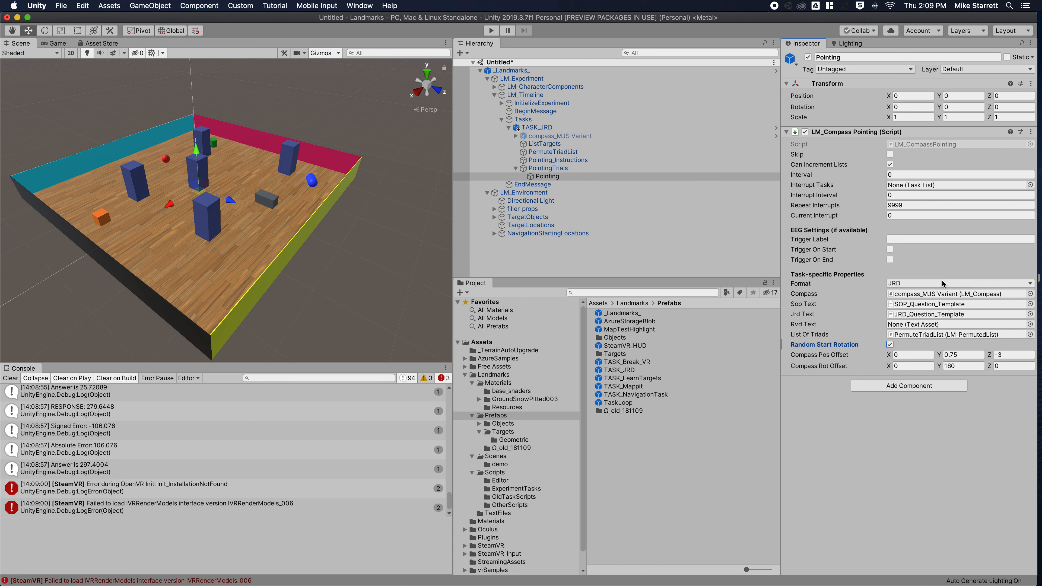
pyautogui.click(928, 284)
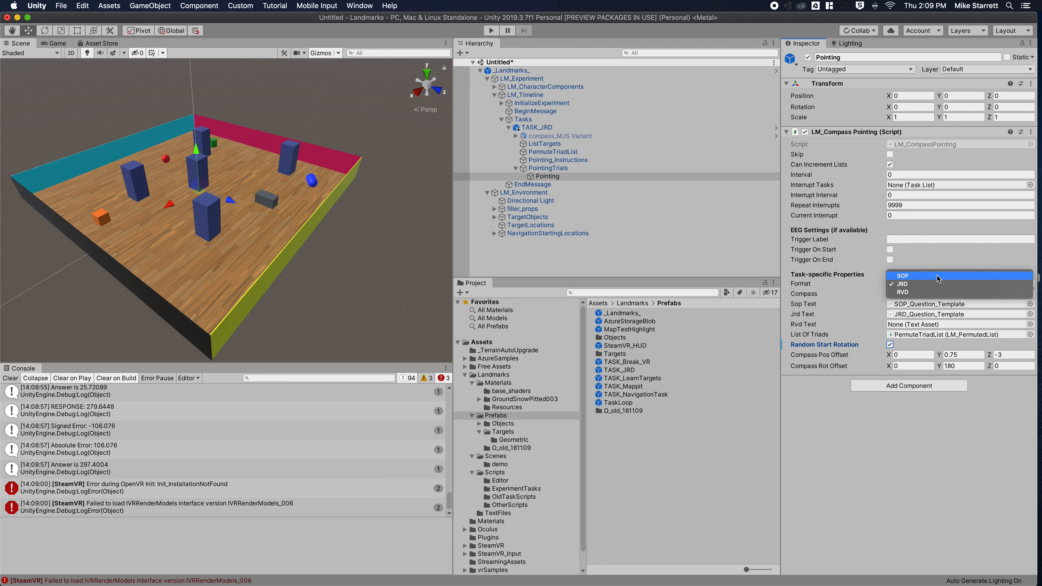
pyautogui.click(906, 275)
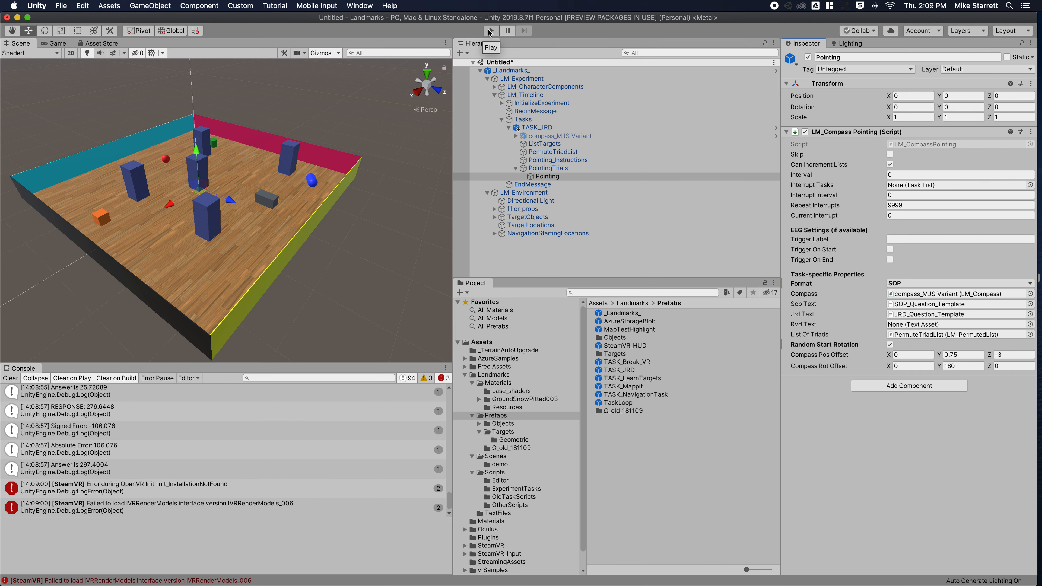
# Run an SOP pointing trial toward the Blue Capsule, then exit Play mode.
pyautogui.click(490, 31)
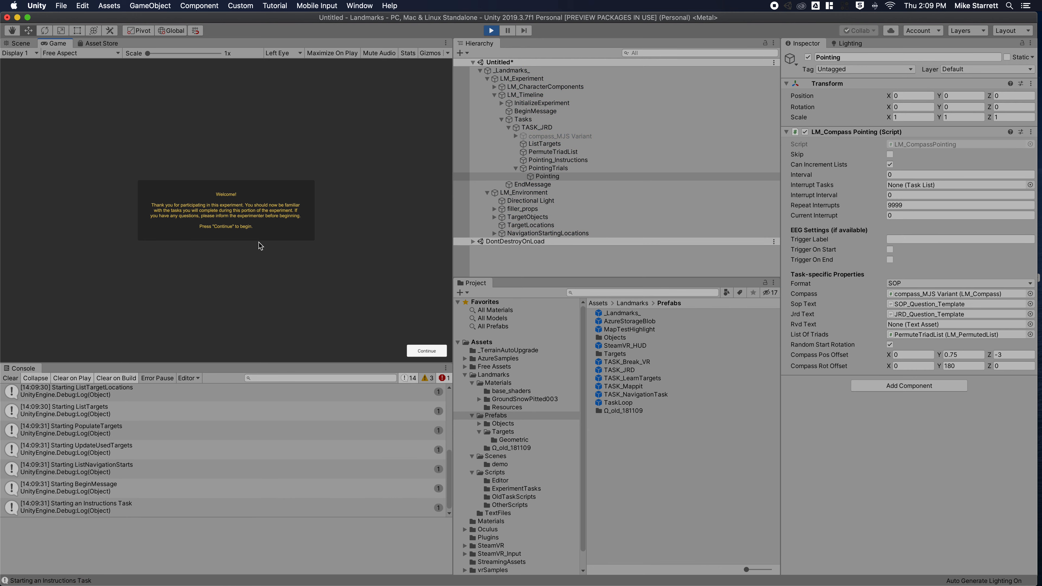
pyautogui.press('Return')
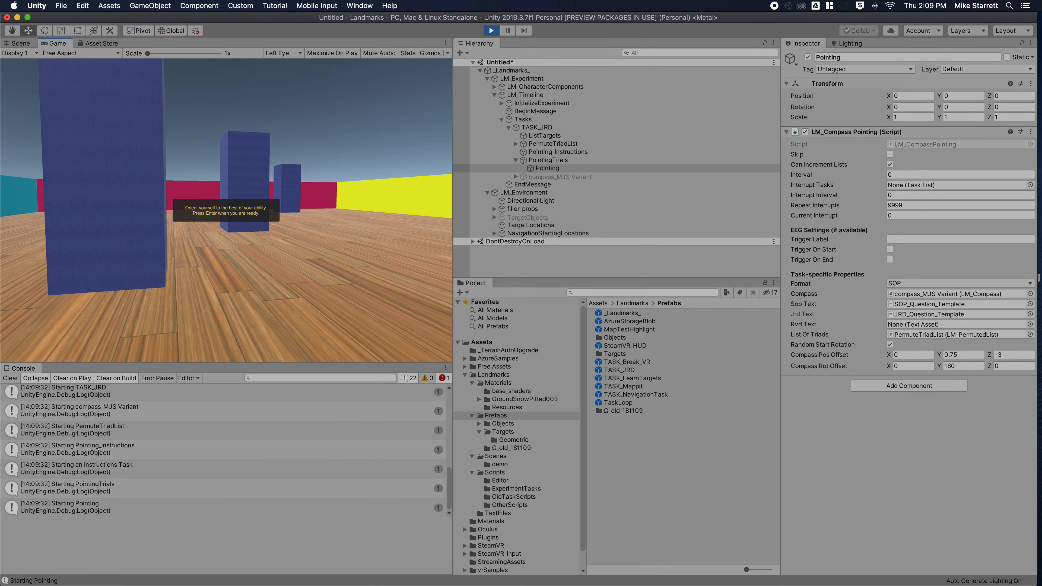
pyautogui.press('Return')
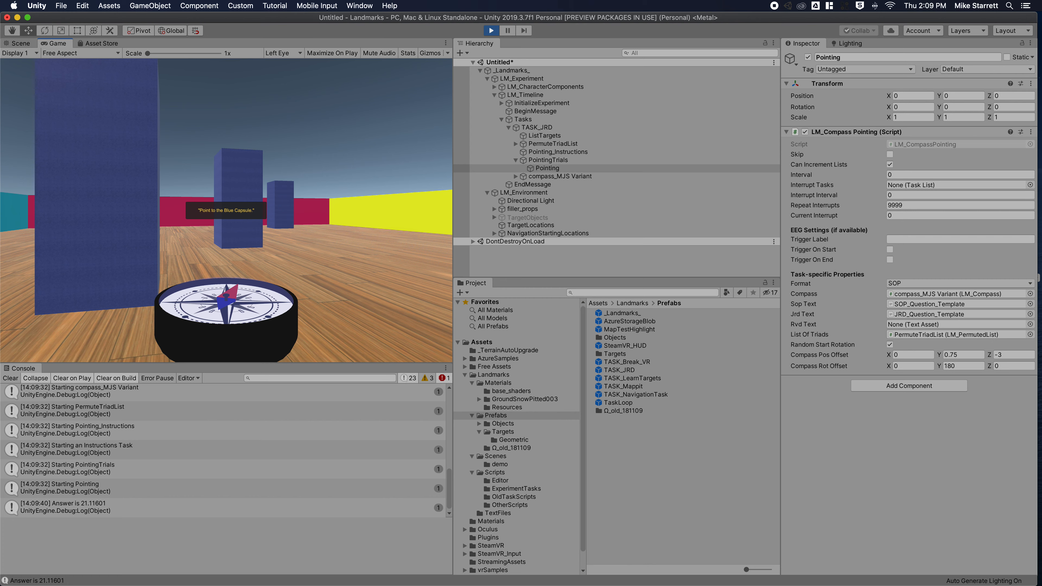
pyautogui.press('Left')
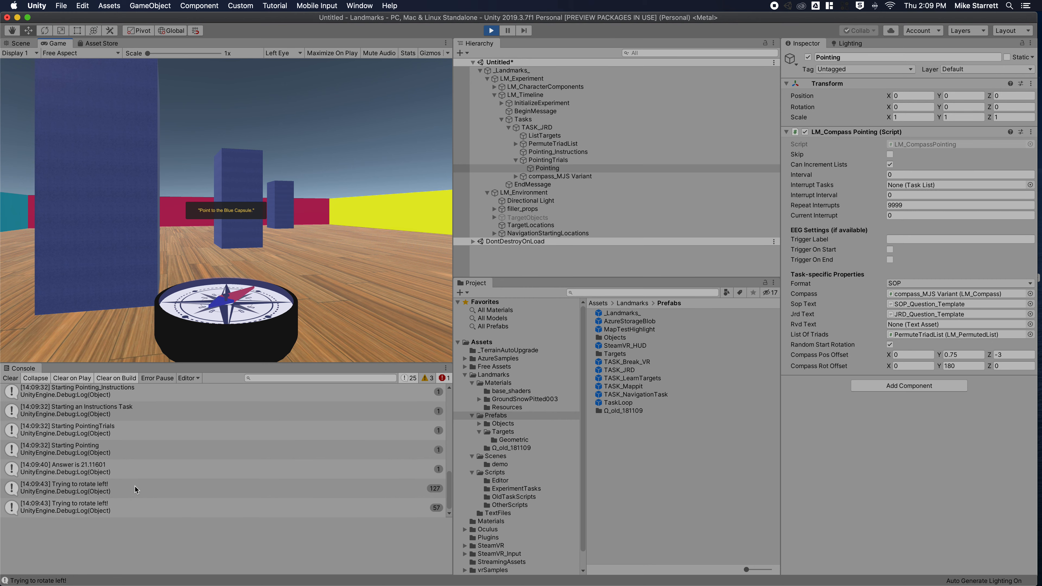
pyautogui.press('Return')
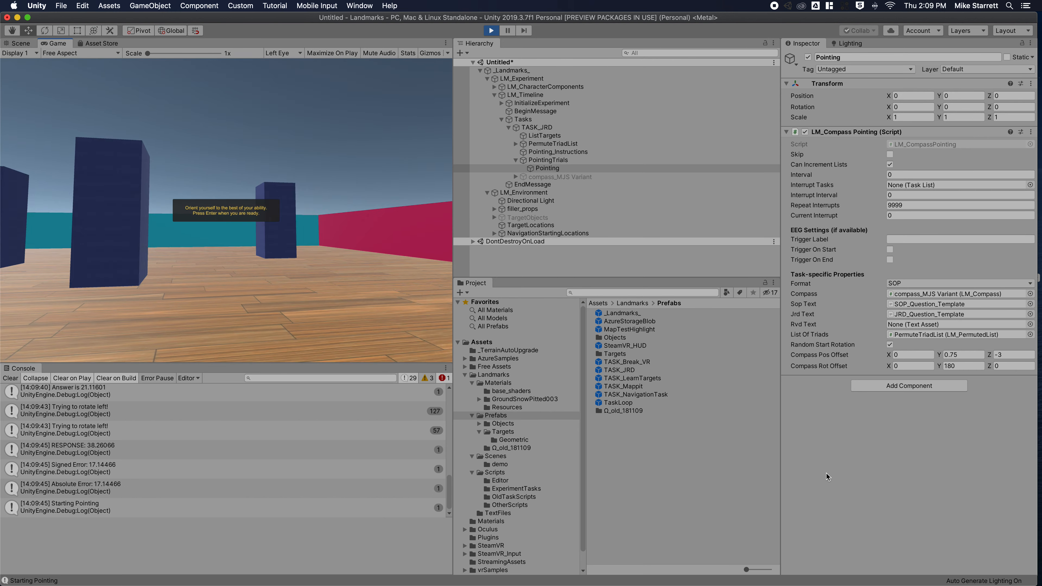
pyautogui.press('Return')
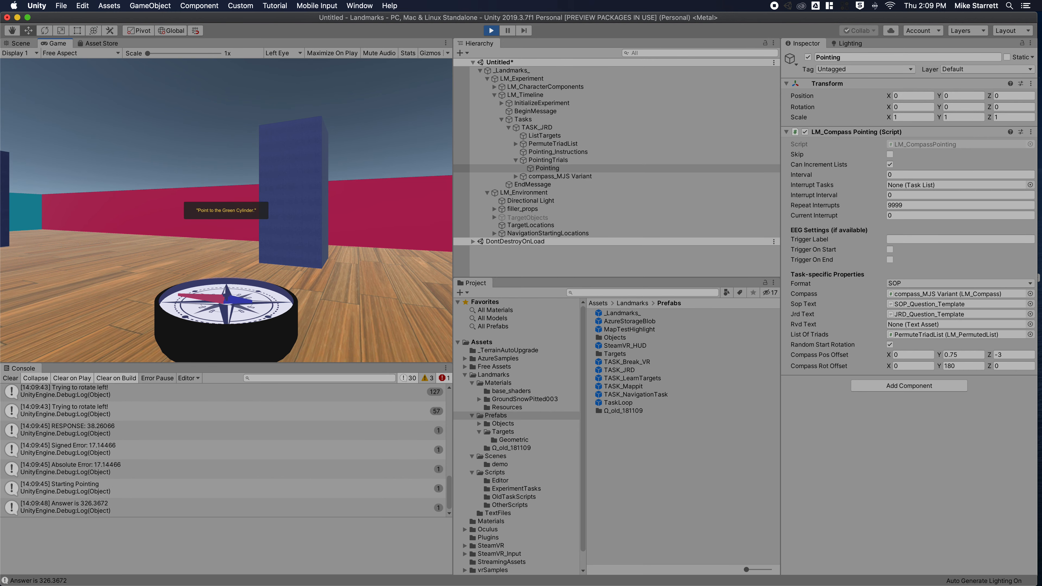
pyautogui.click(491, 30)
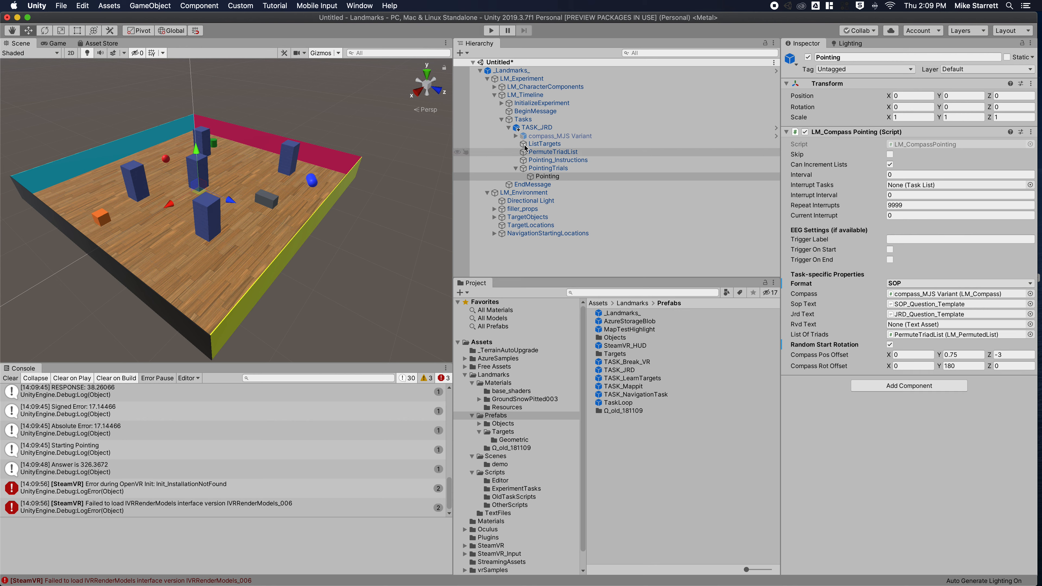
# Delete the existing TASK_JRD from the Tasks group.
pyautogui.click(526, 127)
pyautogui.rightClick(526, 127)
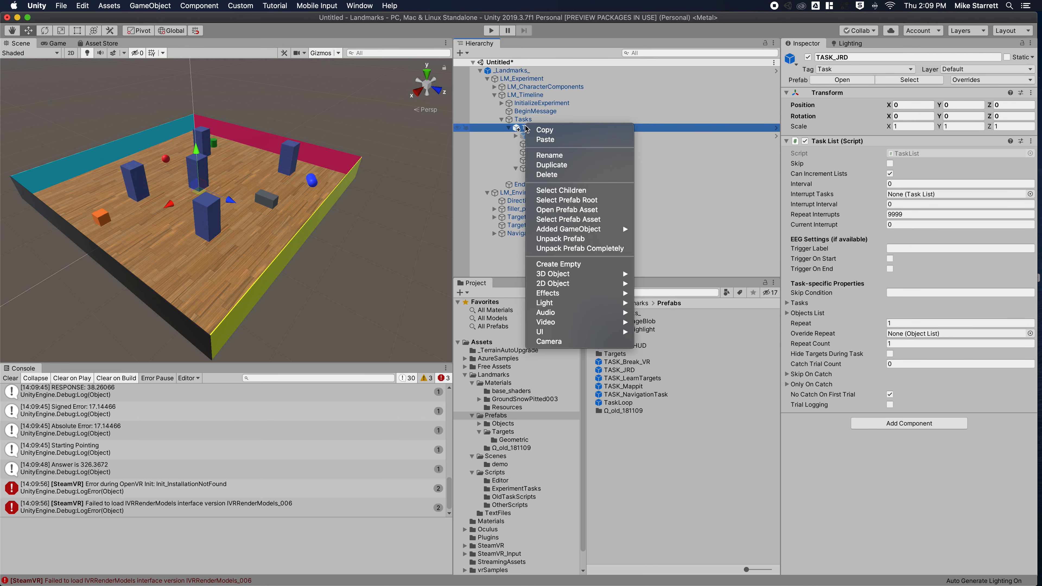
pyautogui.click(567, 175)
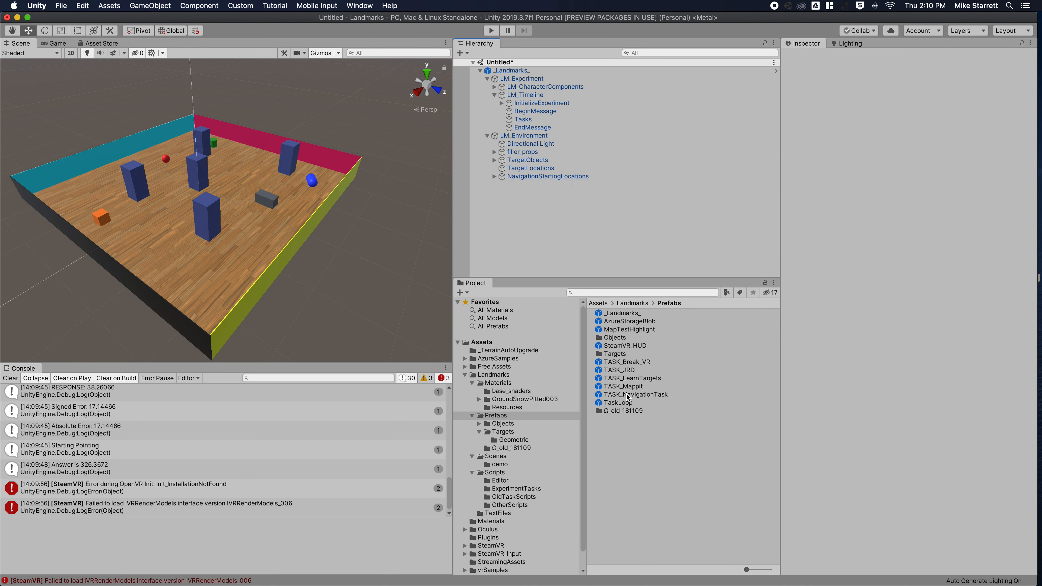
# Add the TASK_LearnTargets, TASK_NavigationTask and TASK_JRD prefabs under Tasks, in that order.
pyautogui.moveTo(631, 381); pyautogui.dragTo(528, 122)
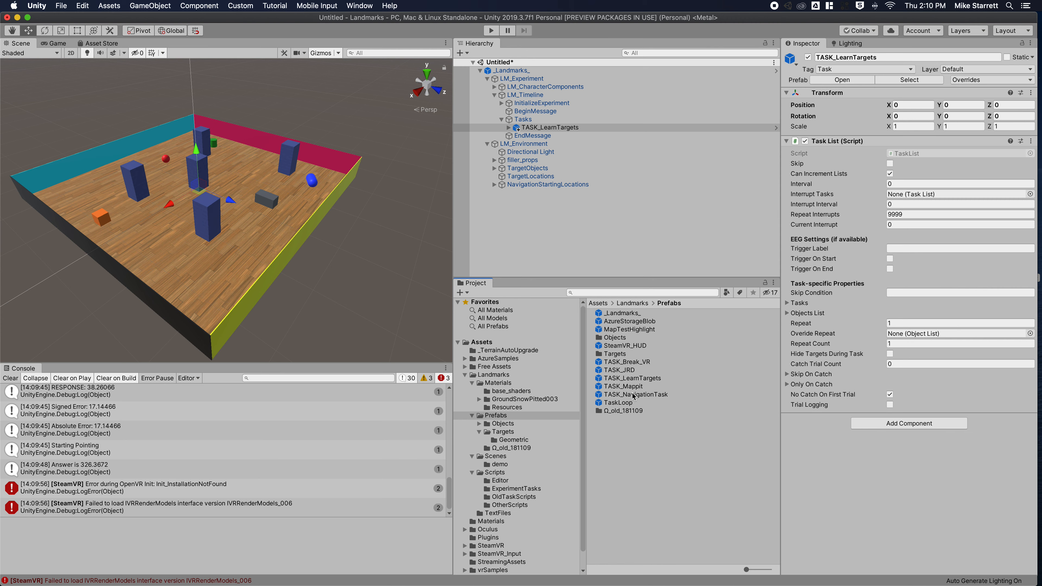
pyautogui.moveTo(633, 398); pyautogui.dragTo(540, 134)
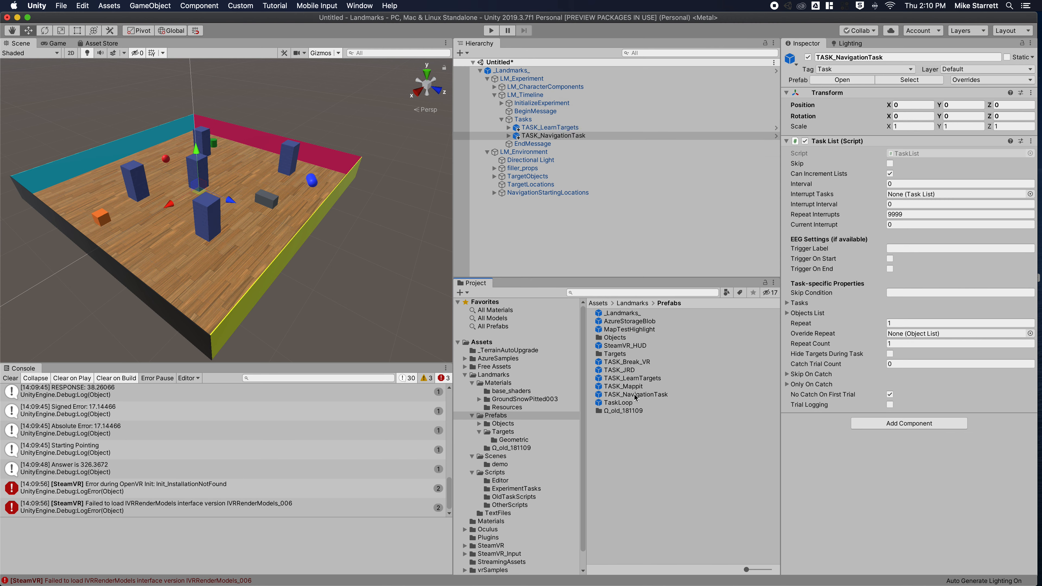
pyautogui.moveTo(633, 371); pyautogui.dragTo(558, 143)
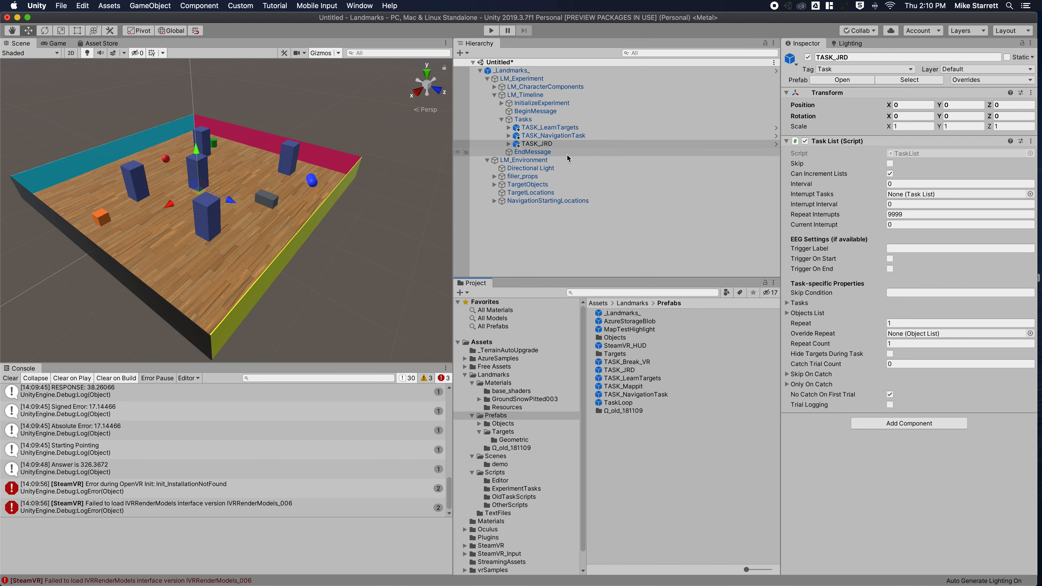
# Set the Tasks object's Repeat value to 2.
pyautogui.click(546, 144)
pyautogui.press('Right')
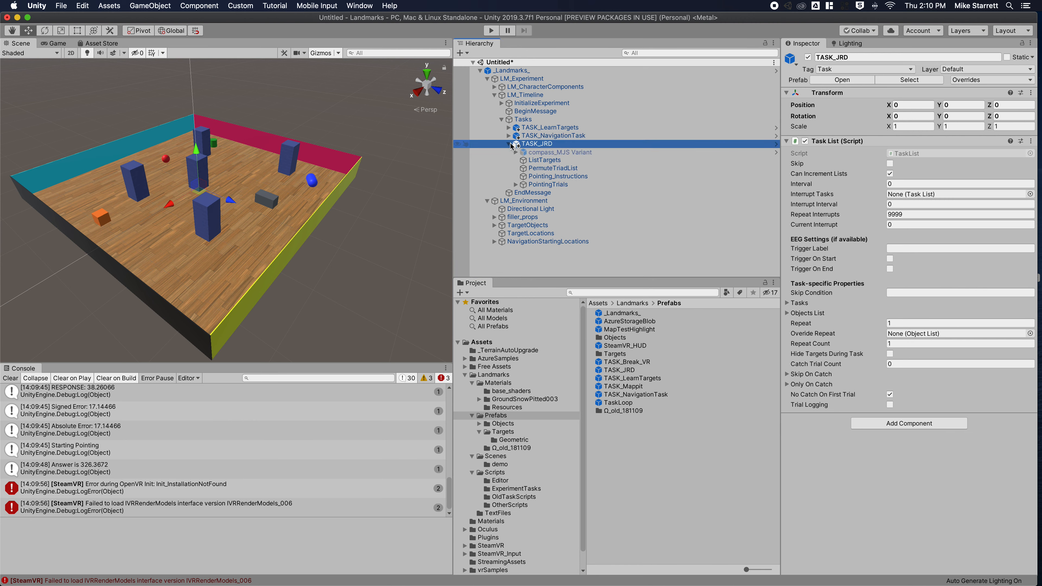
pyautogui.click(519, 120)
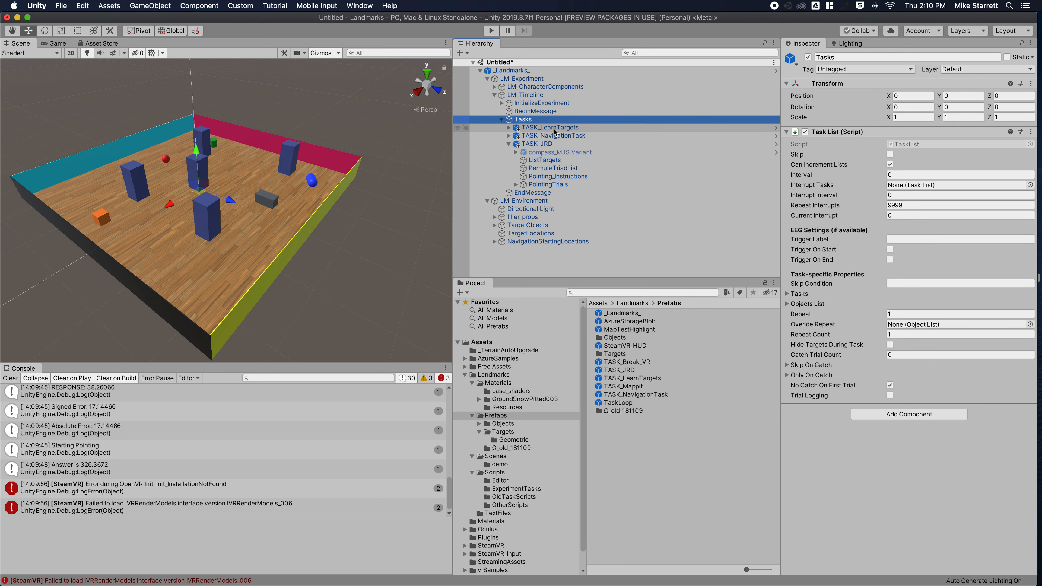
pyautogui.click(901, 315)
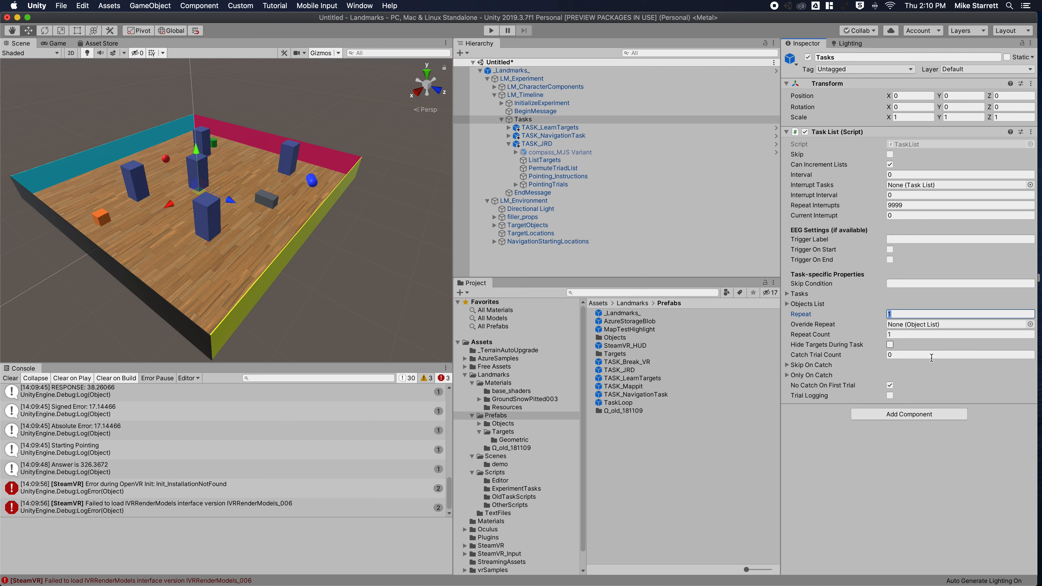
pyautogui.write('2')
pyautogui.click(512, 127)
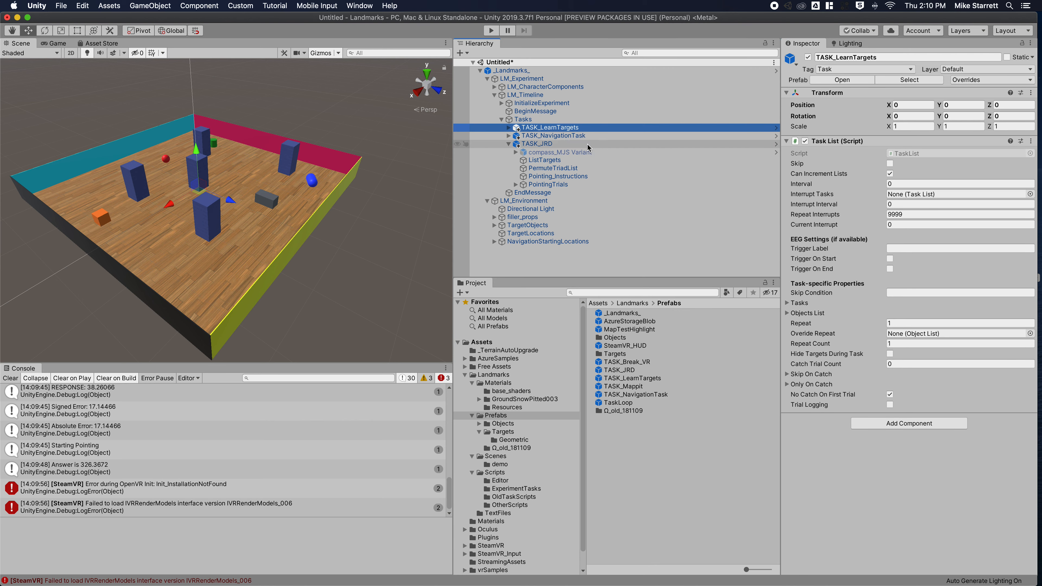
# Review the subtasks of TASK_LearnTargets and TASK_NavigationTask.
pyautogui.click(509, 128)
pyautogui.click(537, 144)
pyautogui.click(890, 314)
pyautogui.click(509, 127)
pyautogui.click(516, 136)
pyautogui.click(508, 136)
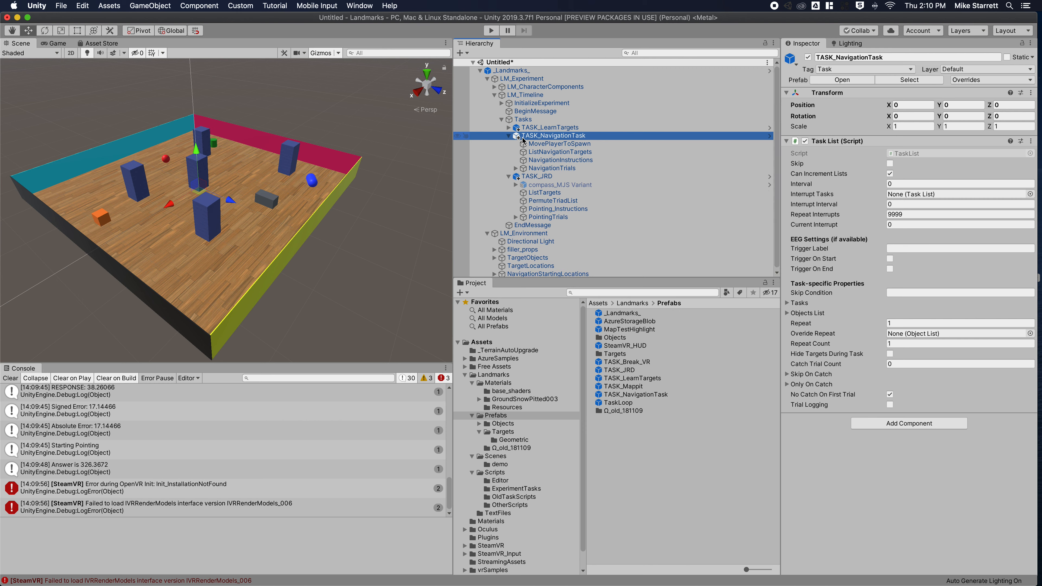
pyautogui.click(509, 136)
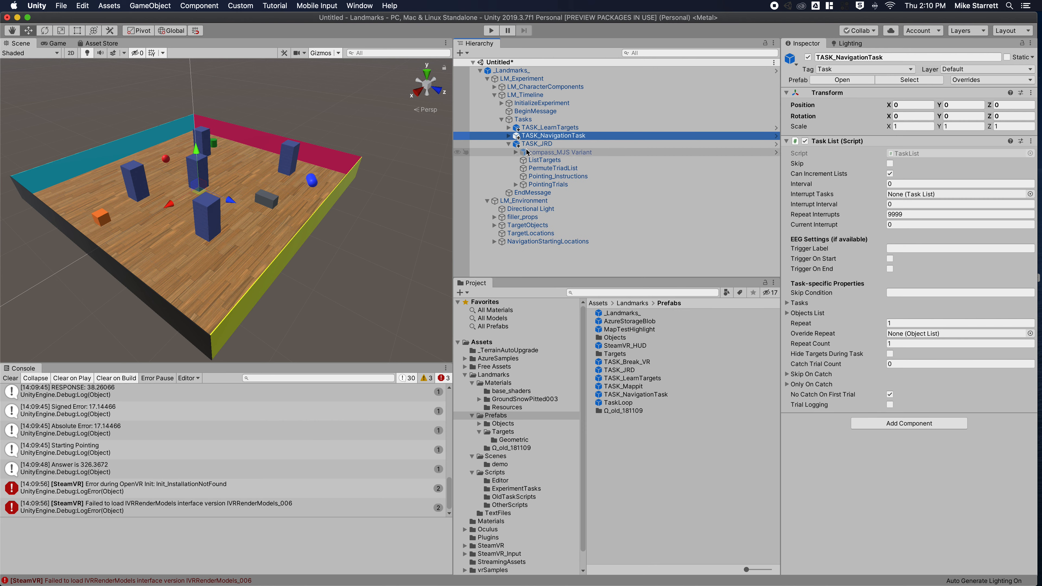
# Turn off Random Start Rotation for TASK_JRD's Pointing step, keeping the JRD format.
pyautogui.click(534, 184)
pyautogui.click(516, 184)
pyautogui.click(533, 193)
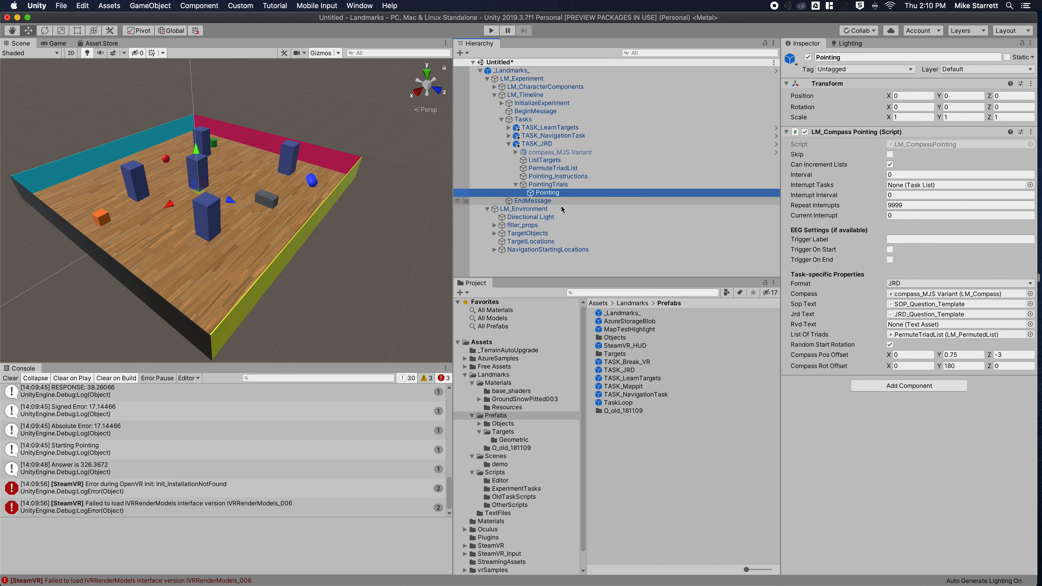
pyautogui.click(889, 345)
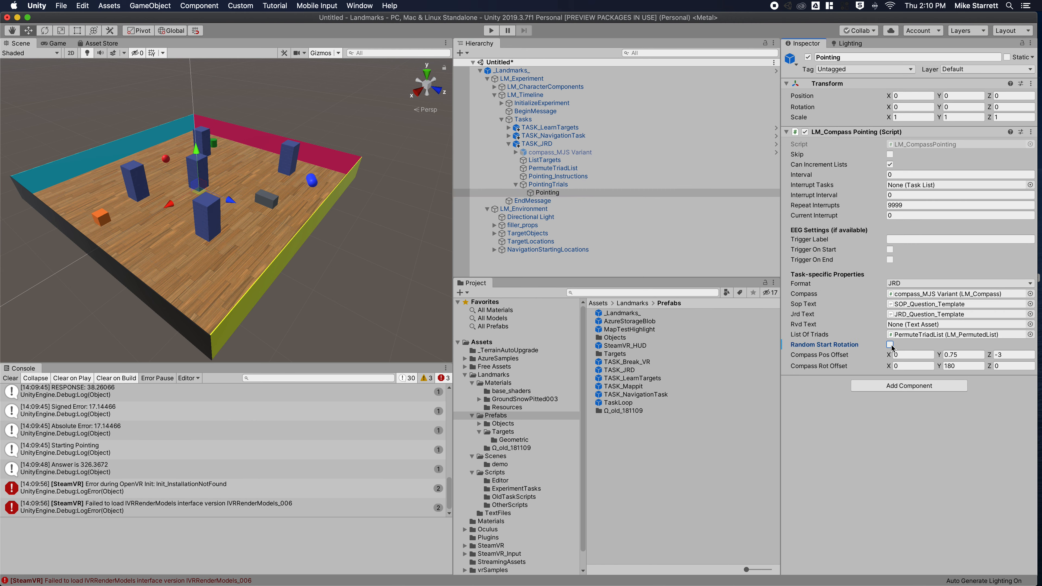
pyautogui.click(903, 284)
pyautogui.click(905, 287)
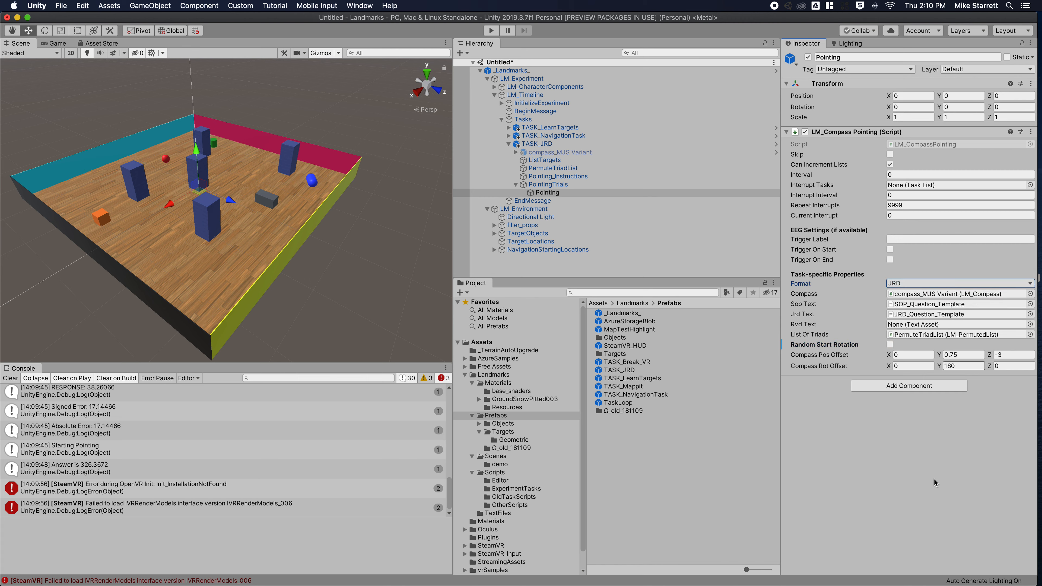
pyautogui.click(509, 143)
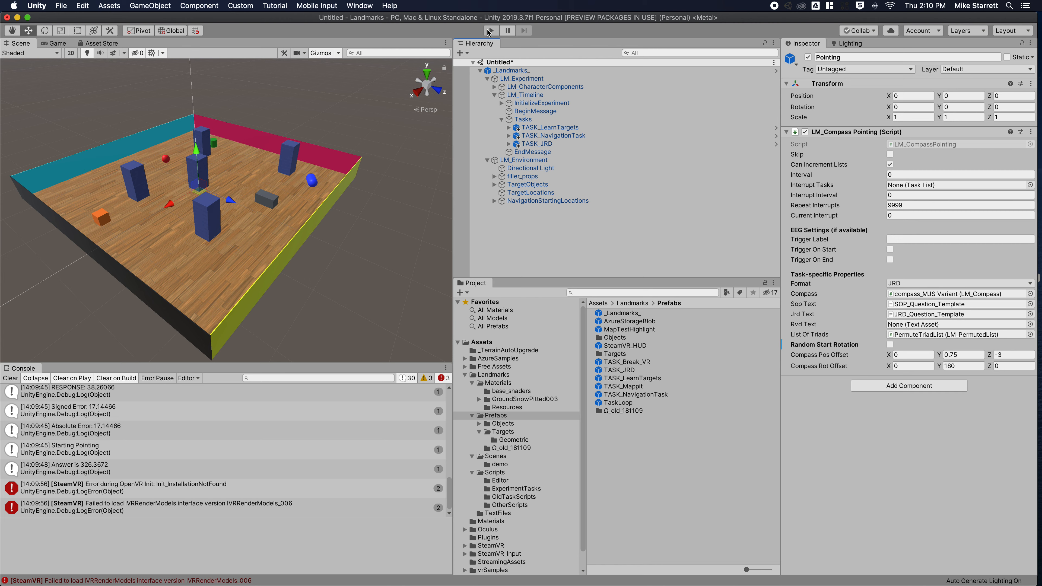
# Review the TASK_NavigationTask, TASK_LearnTargets and TASK_JRD settings in turn.
pyautogui.click(549, 135)
pyautogui.click(547, 128)
pyautogui.click(543, 143)
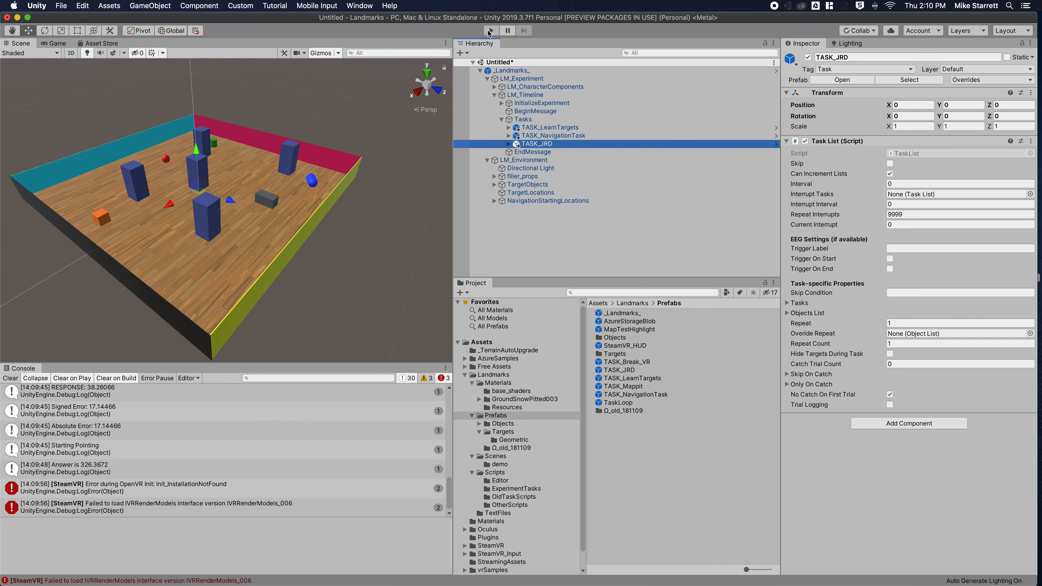
# Run the scene, continue through the welcome and target viewing, then dismiss the navigation instructions.
pyautogui.click(490, 30)
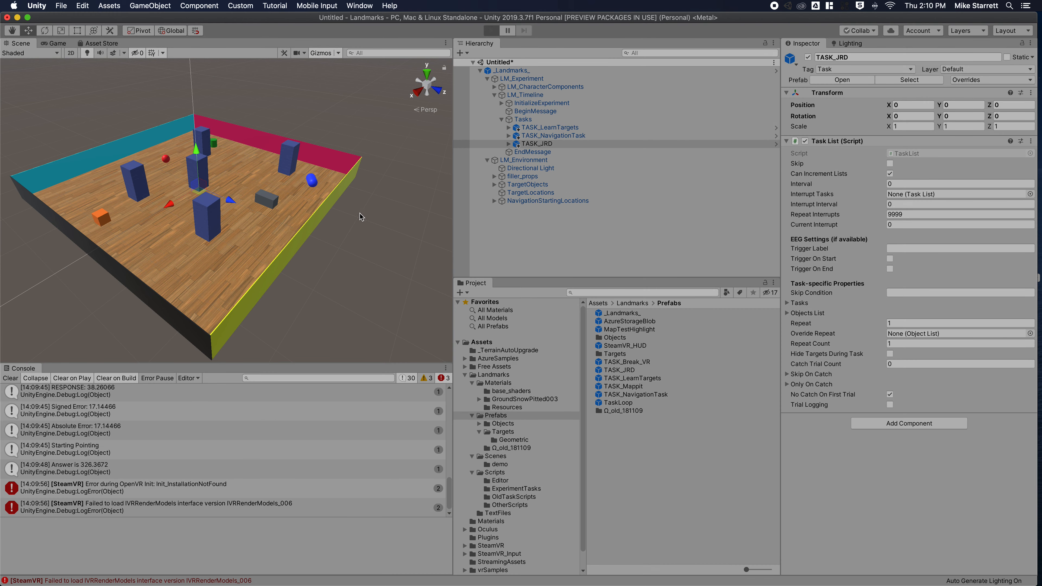
pyautogui.click(423, 348)
pyautogui.click(423, 349)
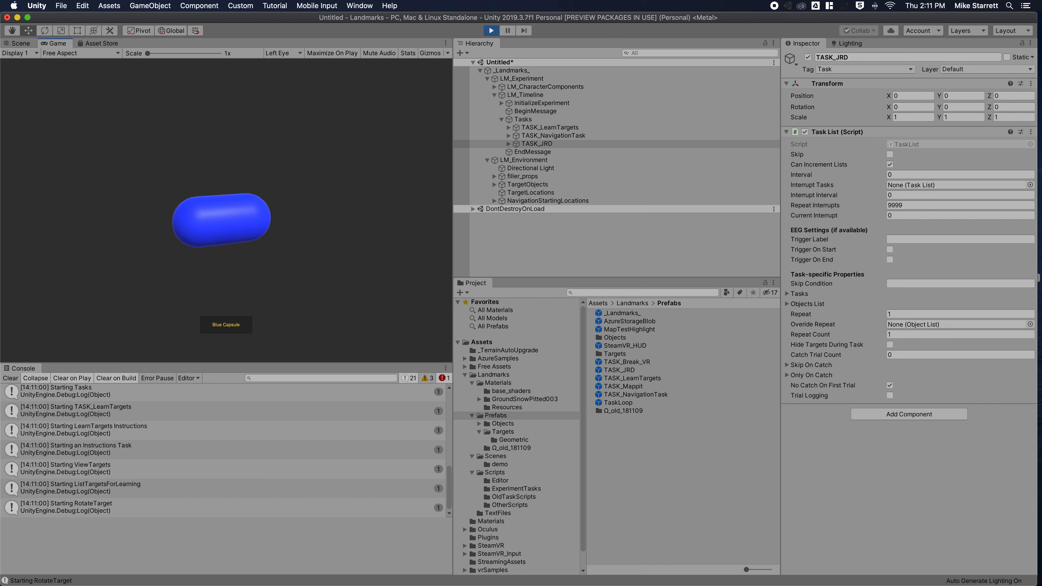
pyautogui.click(415, 345)
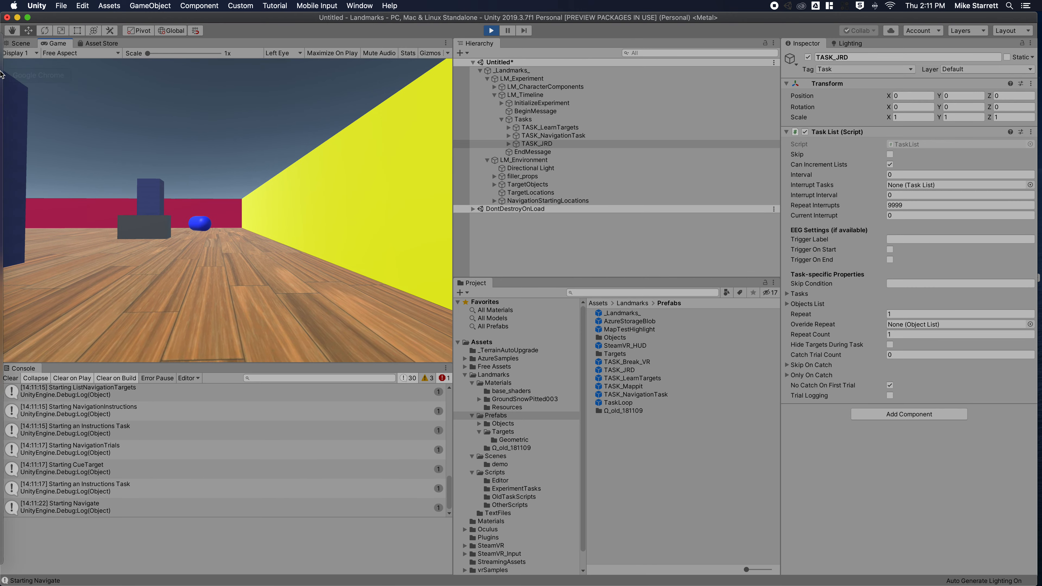
# Walk to the Red Sphere, Gray Prism, Green Cylinder and Blue Capsule in turn.
pyautogui.press('w')
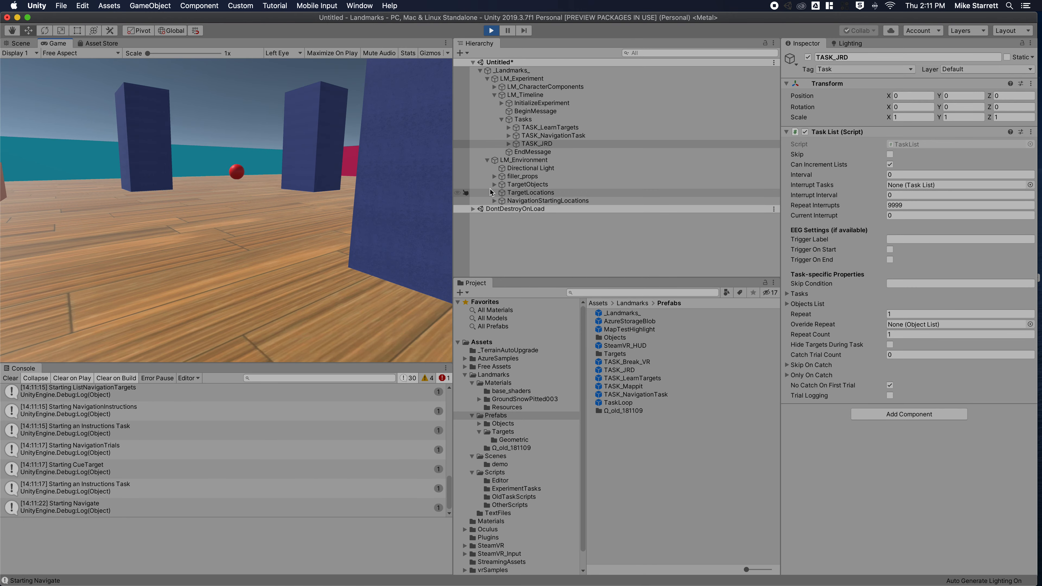
pyautogui.press('w')
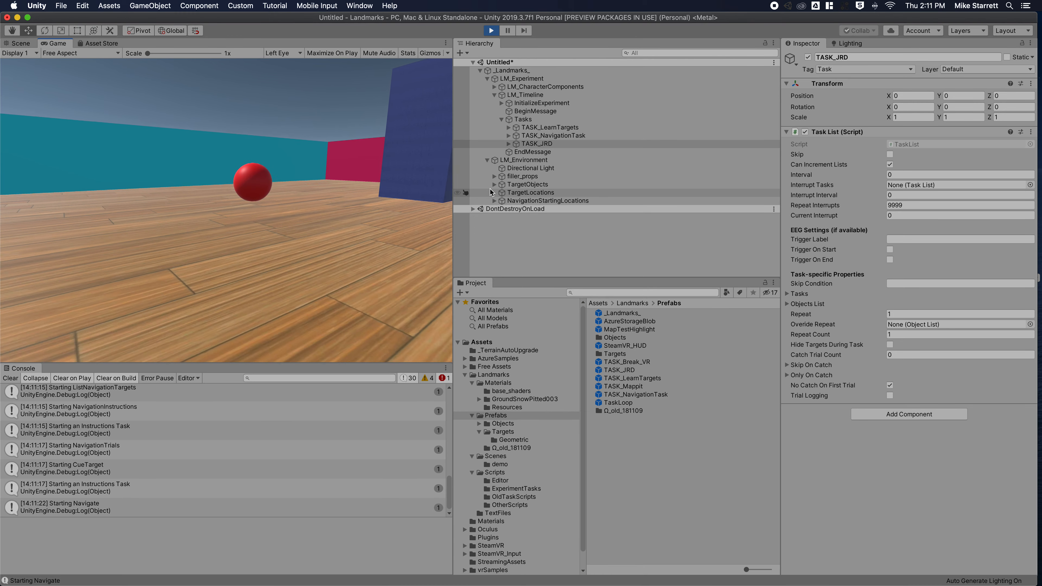
pyautogui.press('w')
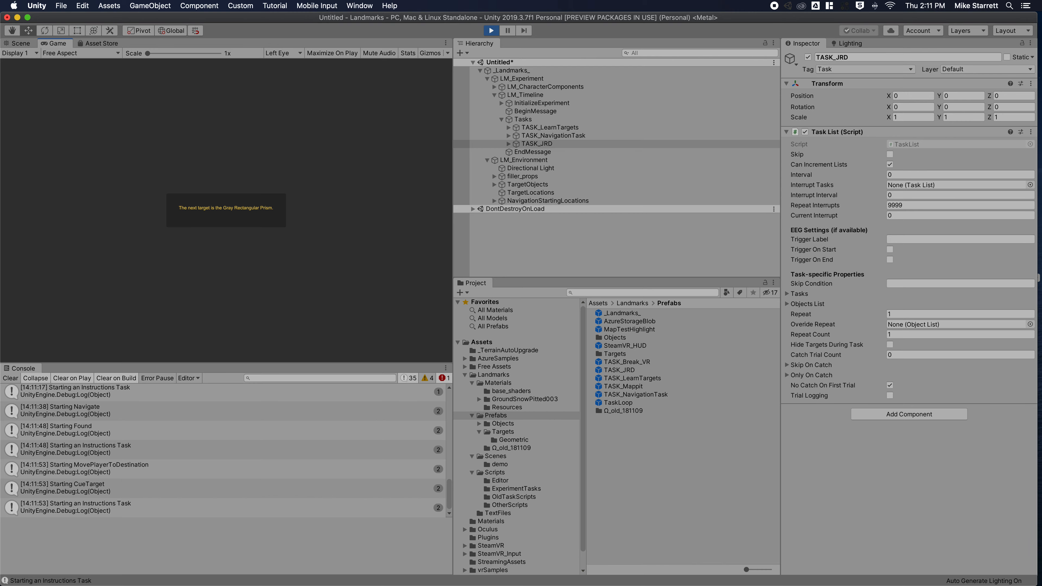
pyautogui.press('w')
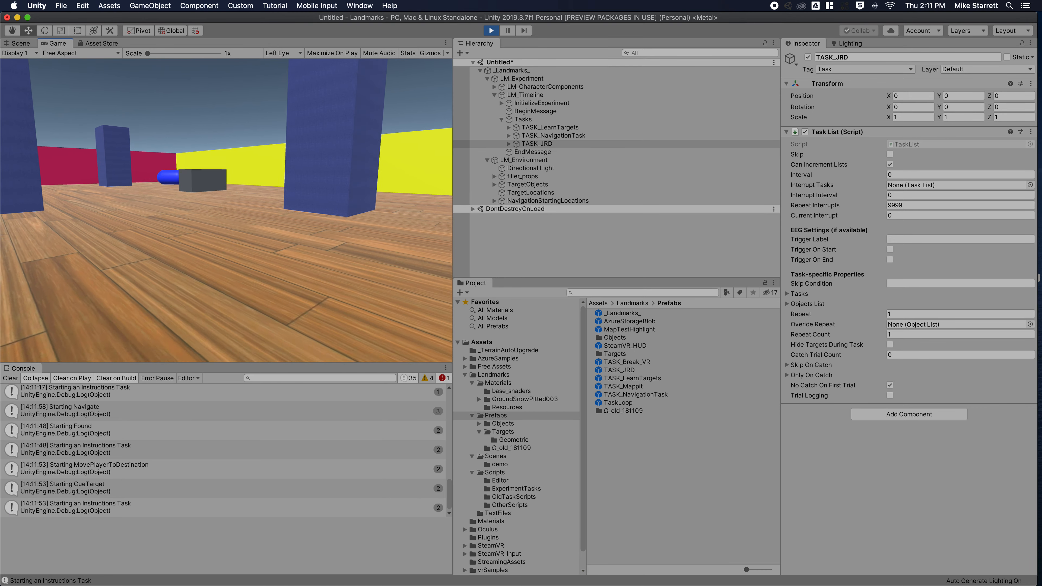
pyautogui.press('w')
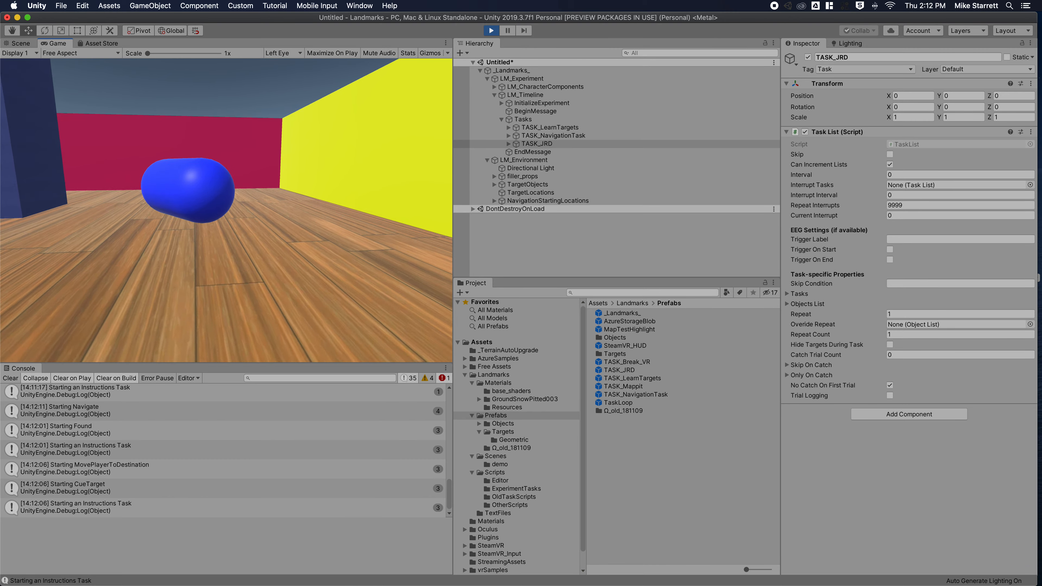
pyautogui.press('w')
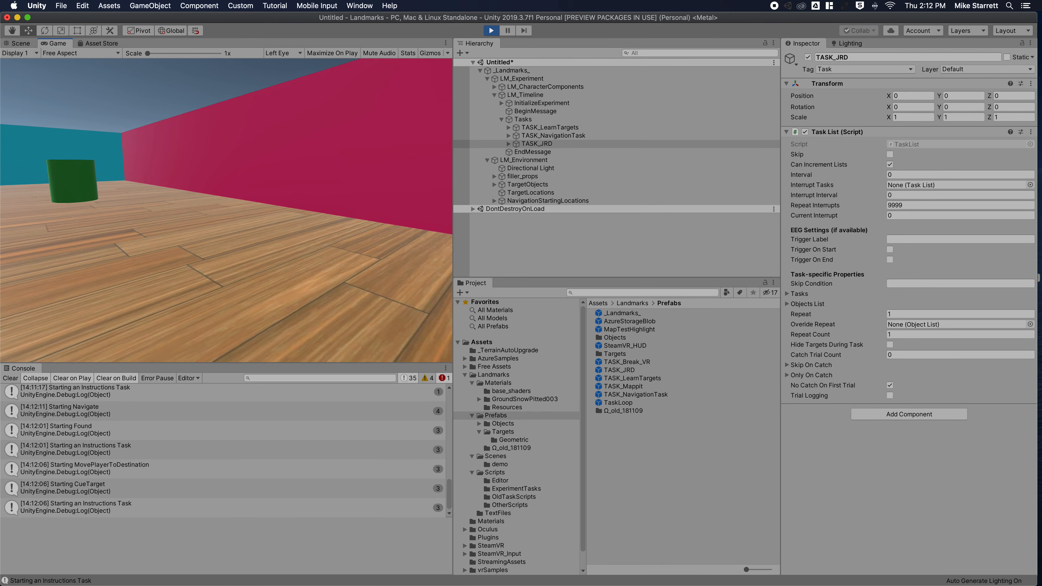
pyautogui.press('w')
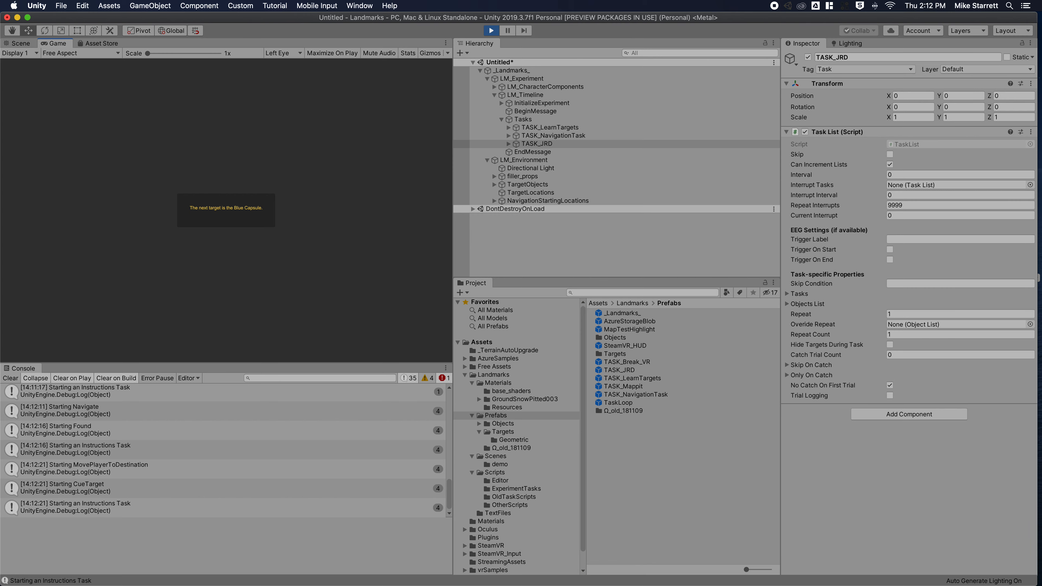
pyautogui.press('w')
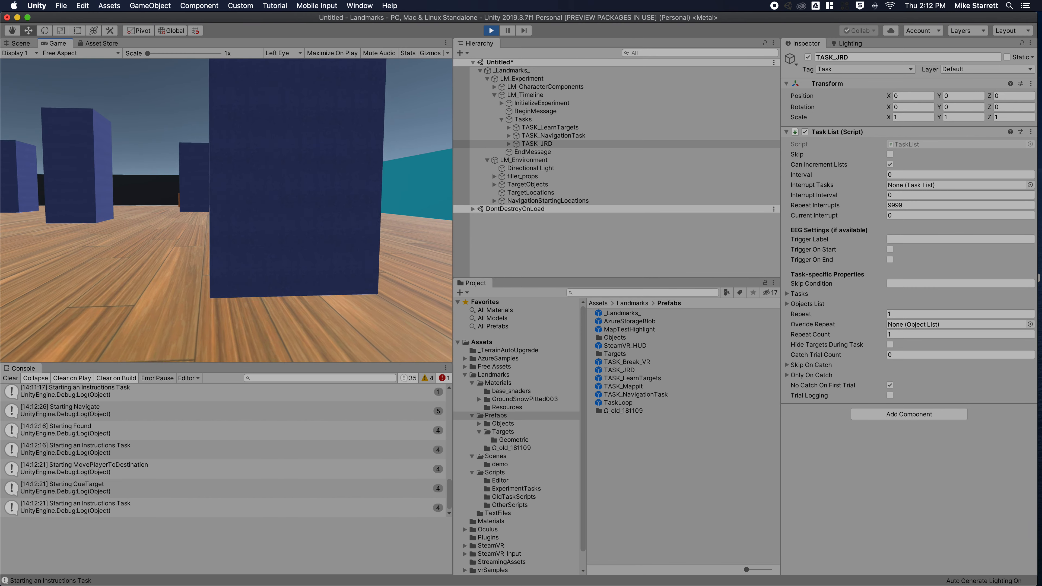
pyautogui.press('w')
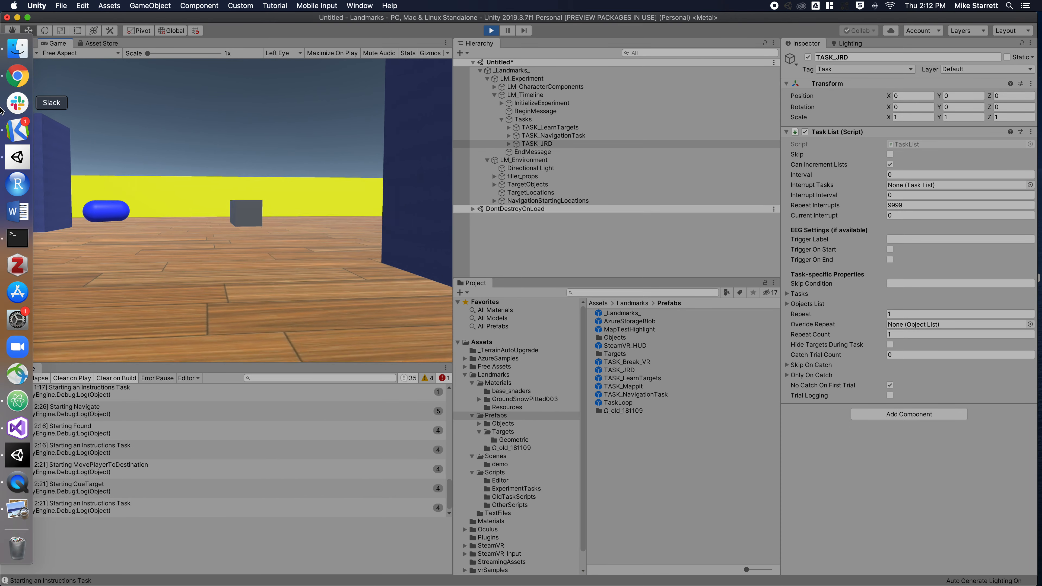
pyautogui.press('w')
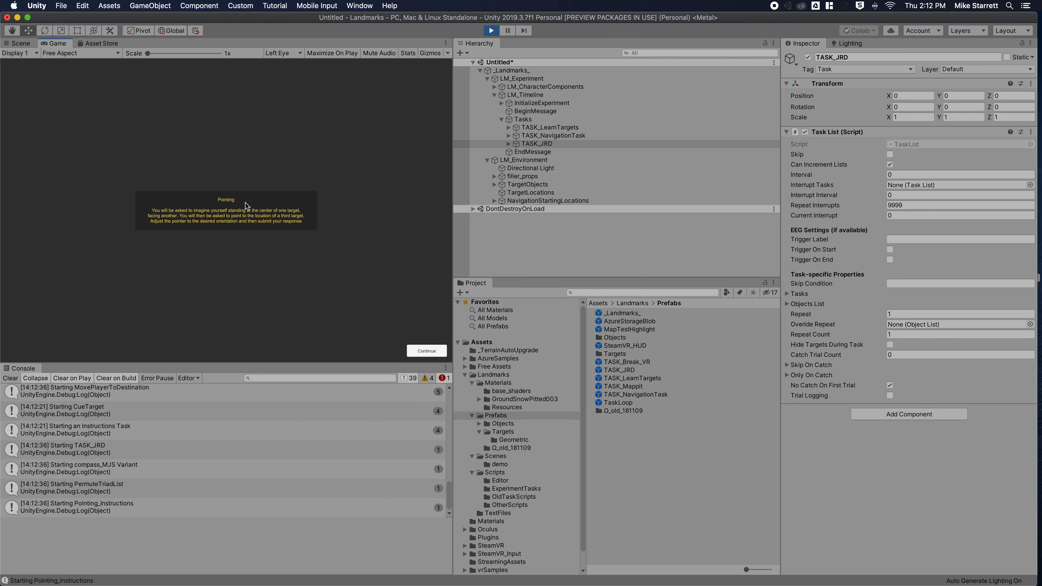
# Continue past the Pointing instructions and answer the first JRD compass trials.
pyautogui.click(429, 354)
pyautogui.press('Return')
pyautogui.press('Return')
pyautogui.press('Left')
pyautogui.press('Return')
pyautogui.press('Left')
pyautogui.press('Return')
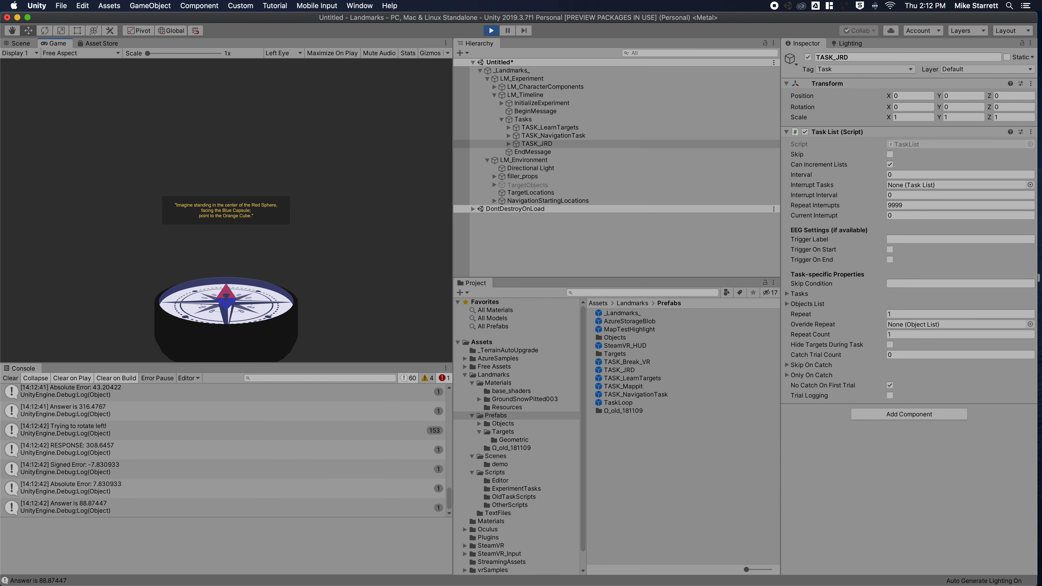
pyautogui.press('Right')
# Answer the remaining compass trials through the Blue Capsule, then stop Play mode.
pyautogui.press('Return')
pyautogui.press('Left')
pyautogui.press('Return')
pyautogui.press('Right')
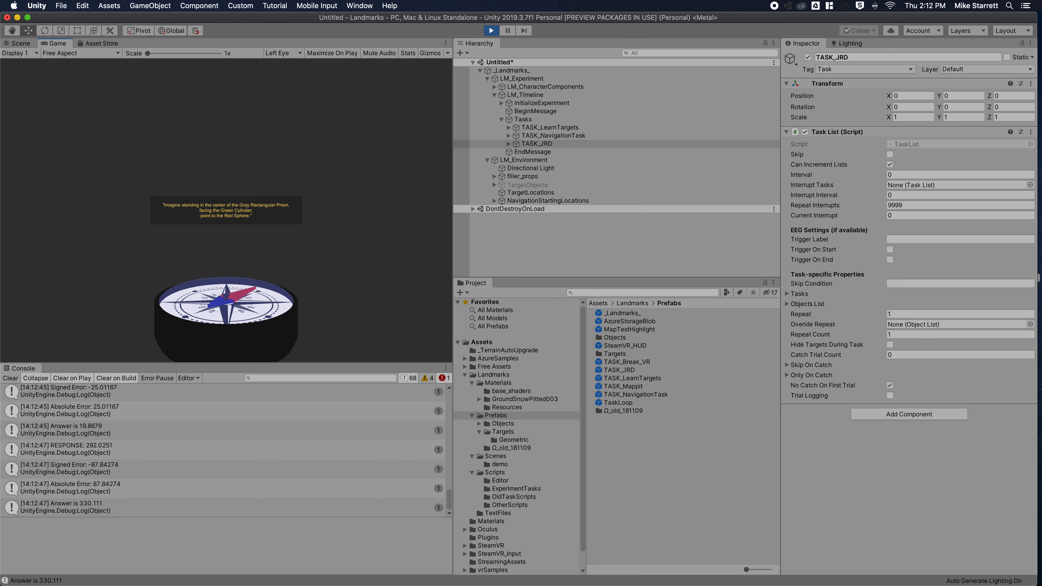
pyautogui.press('Return')
pyautogui.press('Left')
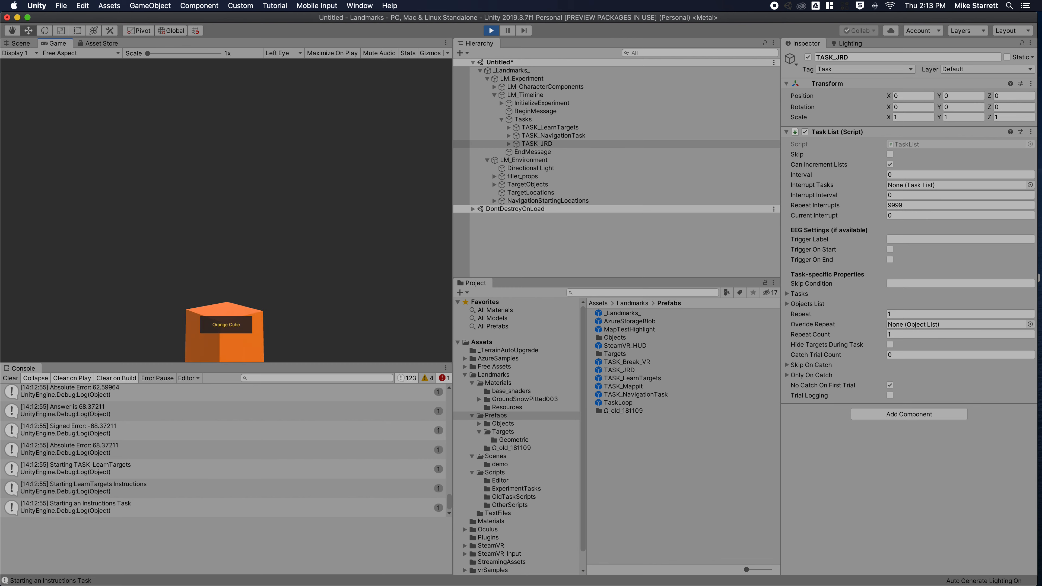
pyautogui.click(488, 31)
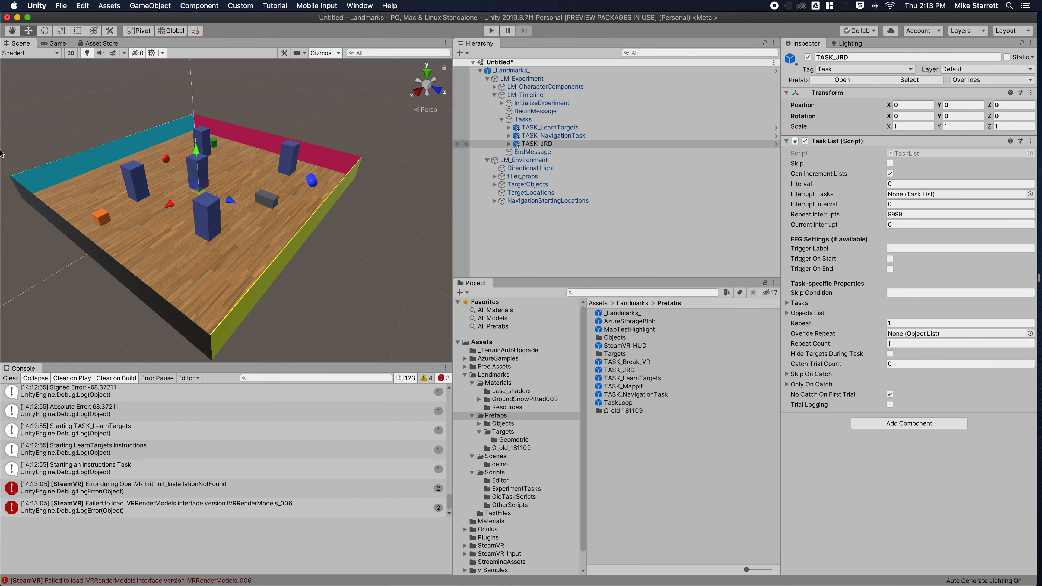
# In Finder, go to the Landmarks project's data/tmp folder via Documents > unity > git.
pyautogui.click(18, 57)
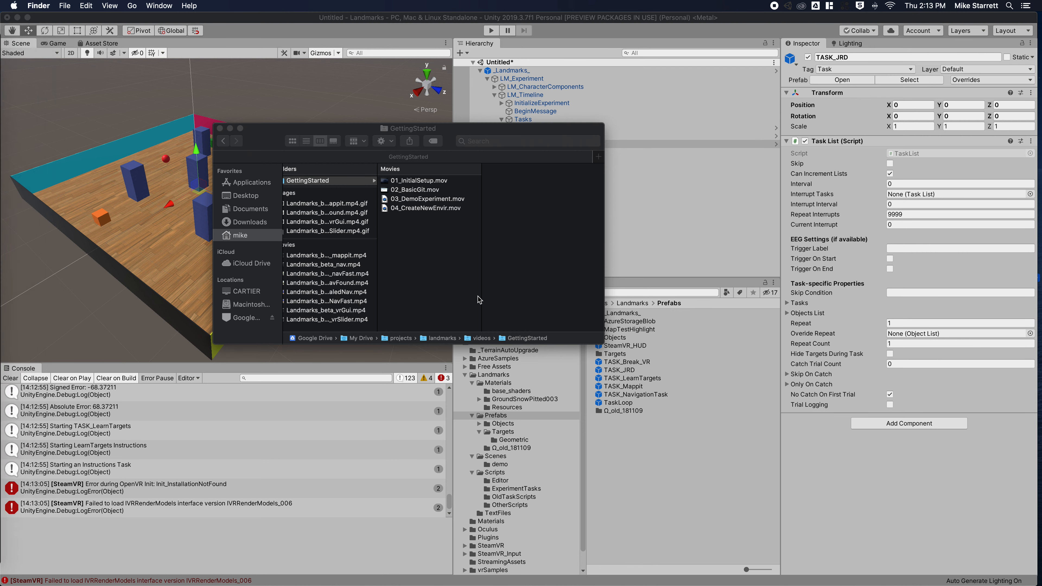
pyautogui.click(247, 236)
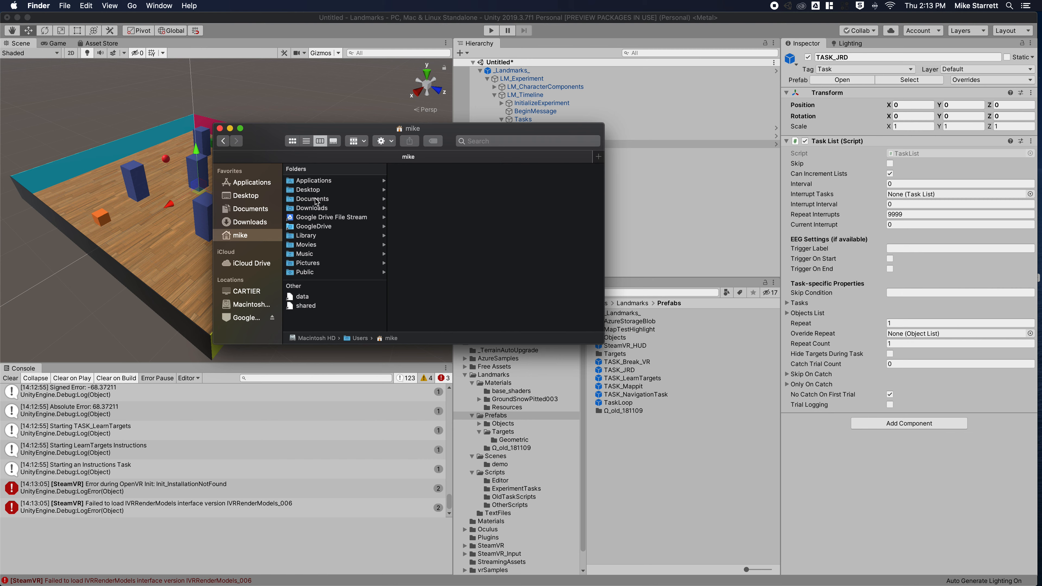
pyautogui.click(332, 199)
pyautogui.click(482, 181)
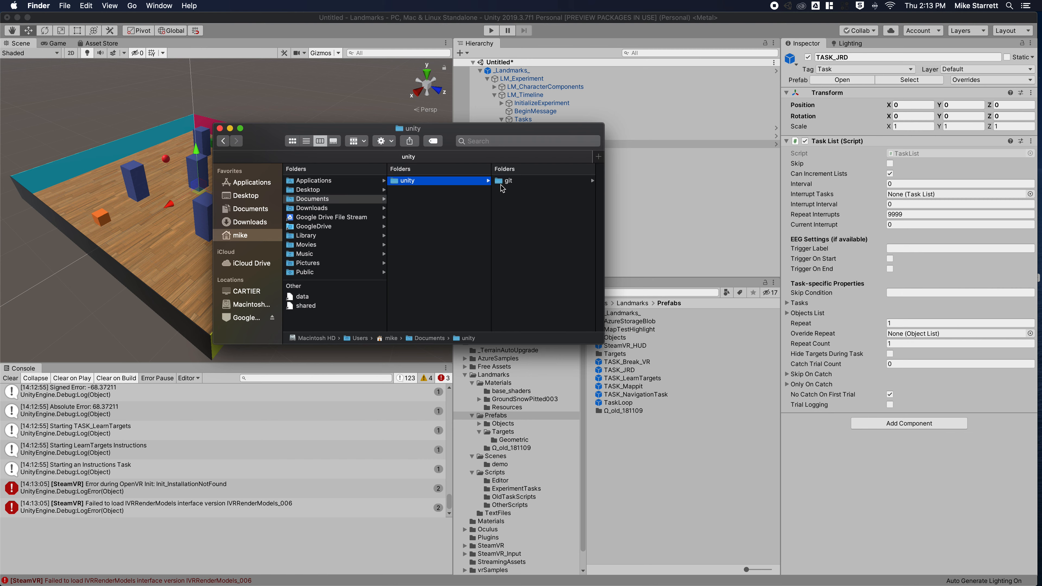
pyautogui.click(507, 181)
pyautogui.click(517, 190)
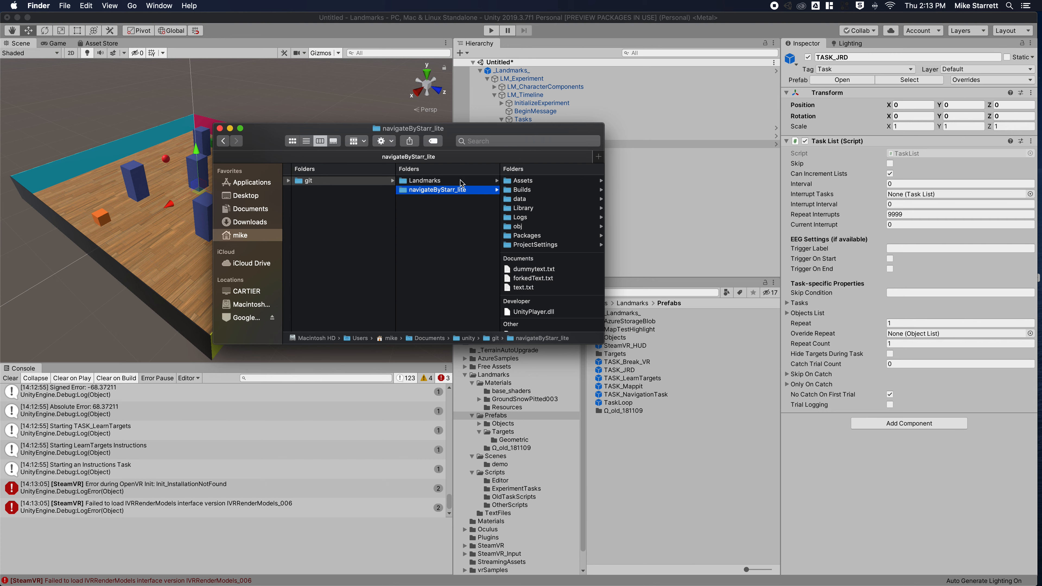
pyautogui.click(459, 181)
pyautogui.click(527, 192)
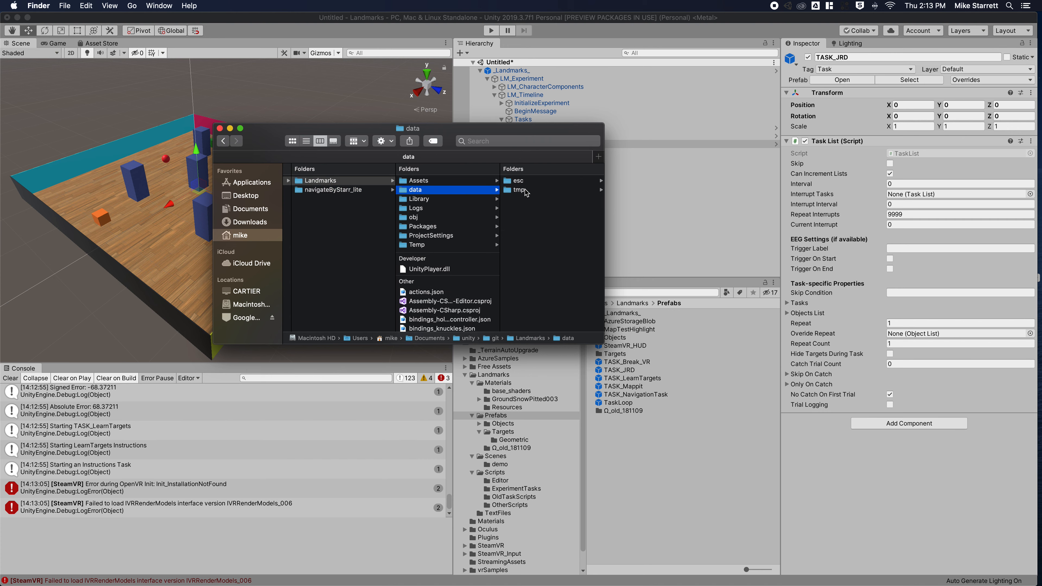
pyautogui.click(525, 192)
# Select test.log and enlarge the window to preview its recorded trial data.
pyautogui.click(527, 181)
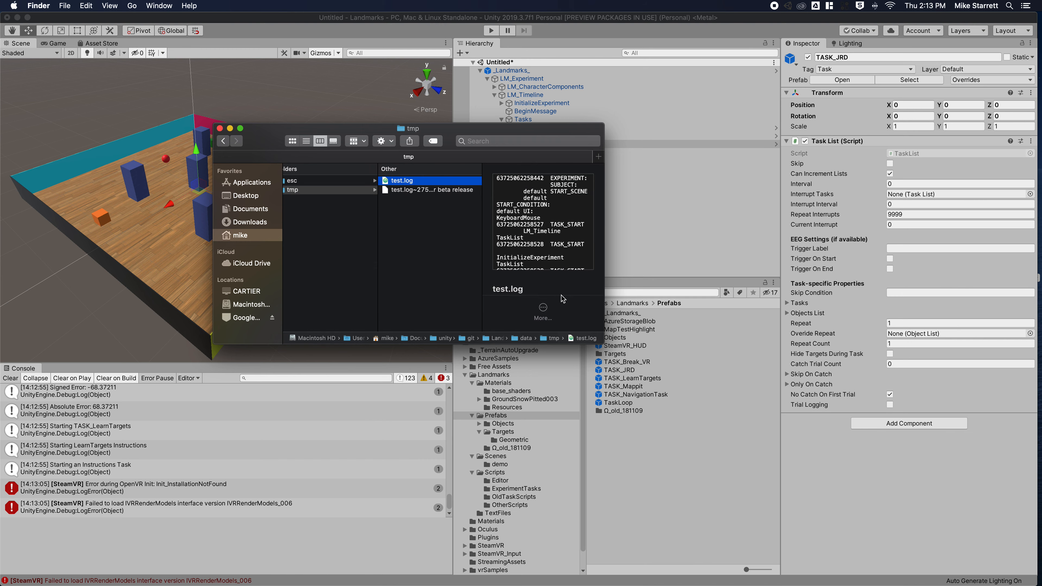
pyautogui.moveTo(604, 287); pyautogui.dragTo(763, 290)
pyautogui.moveTo(695, 345); pyautogui.dragTo(695, 448)
pyautogui.scroll(-5, 632, 321)
pyautogui.scroll(-15, 632, 321)
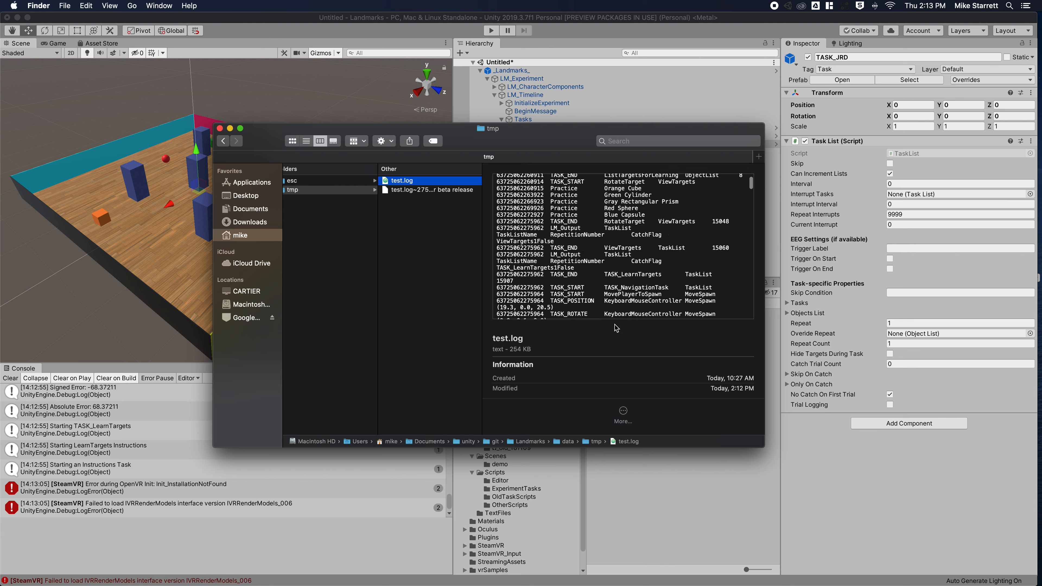
pyautogui.scroll(-1, 637, 376)
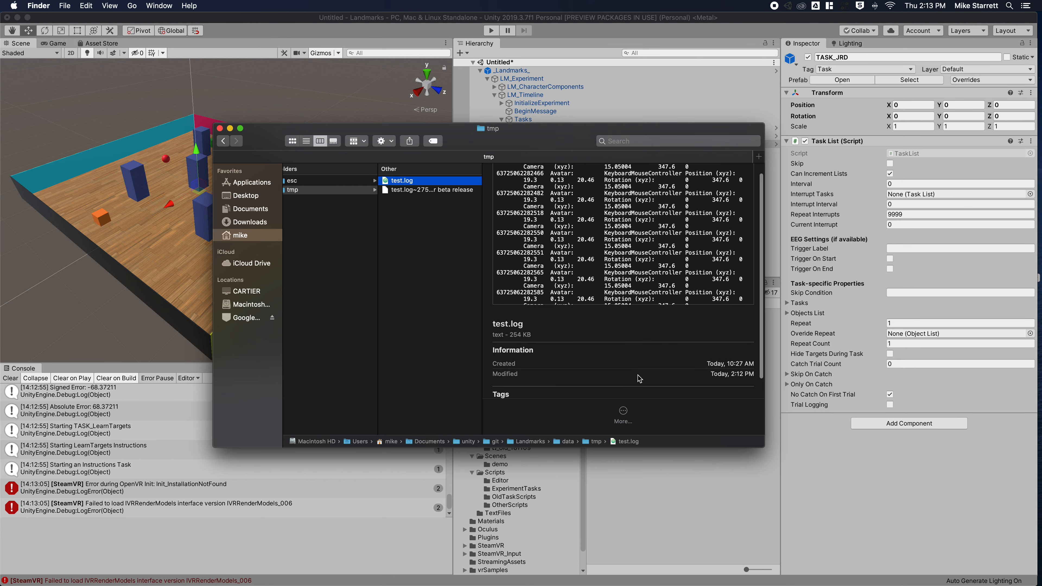
# Open test.log in Atom and scroll down to the first trial's data near line 398.
pyautogui.doubleClick(403, 183)
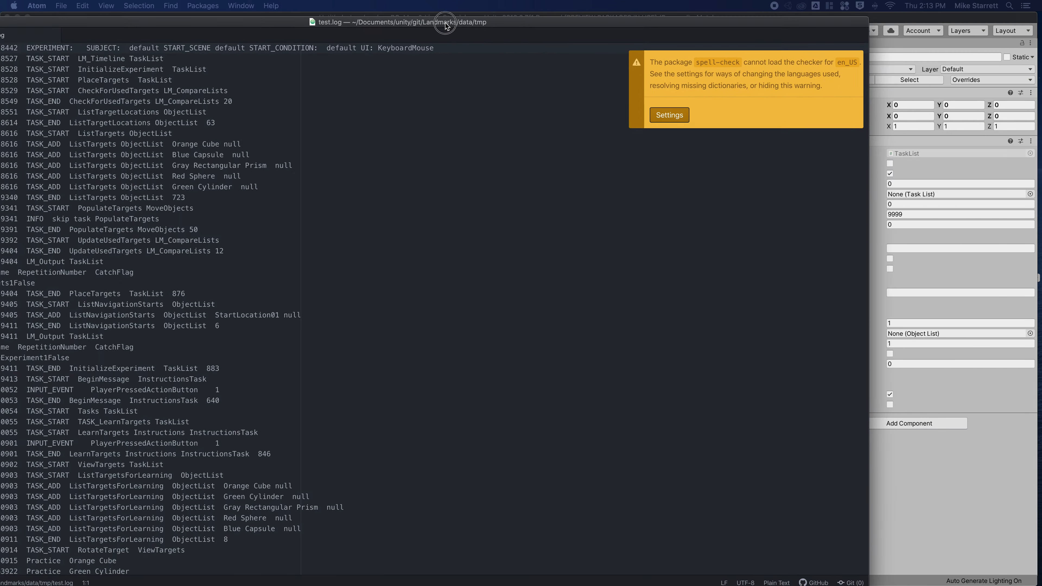
pyautogui.click(754, 157)
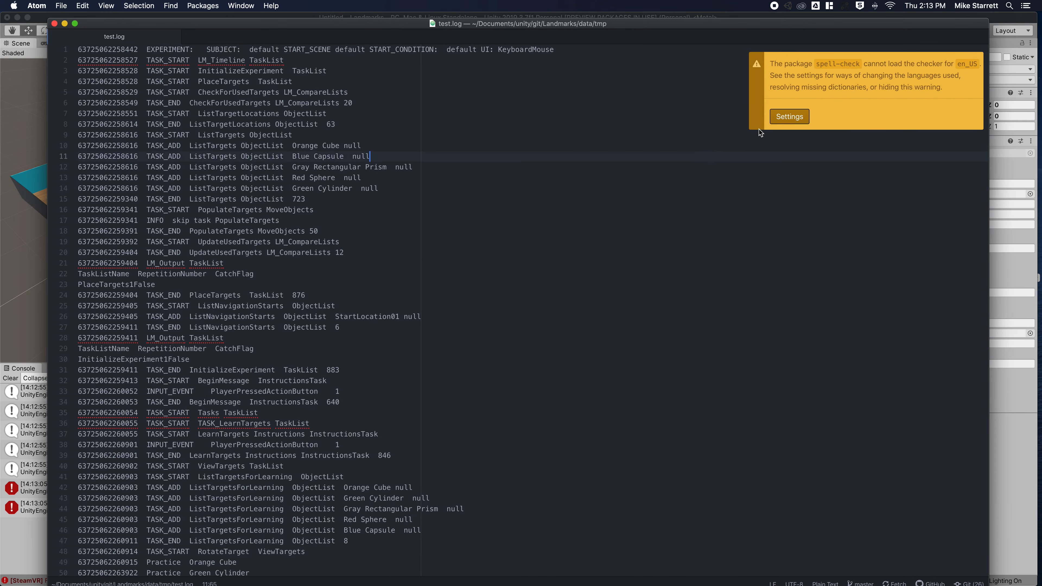
pyautogui.click(845, 48)
pyautogui.scroll(-15, 301, 330)
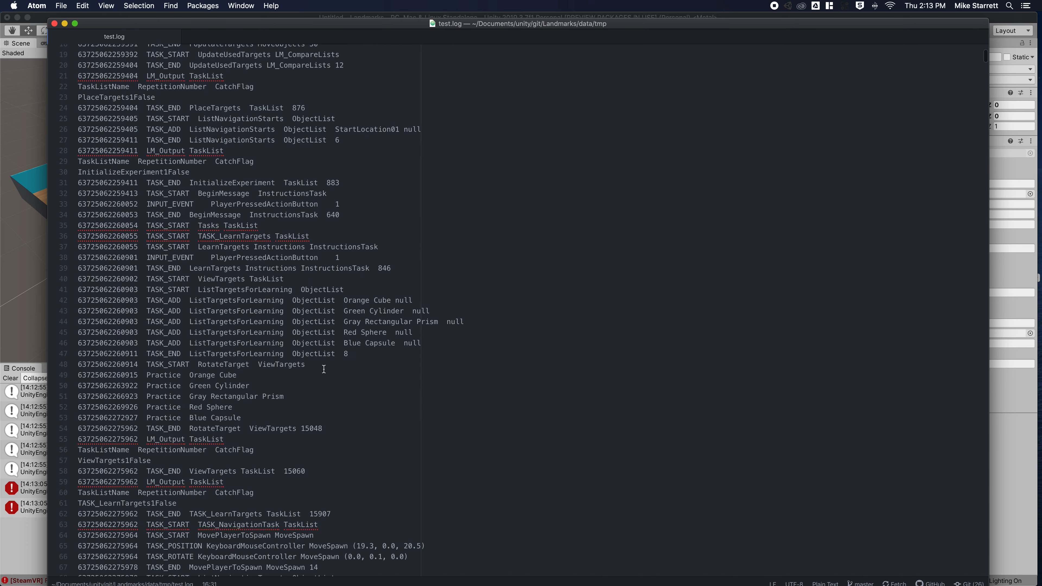
pyautogui.scroll(-20, 338, 385)
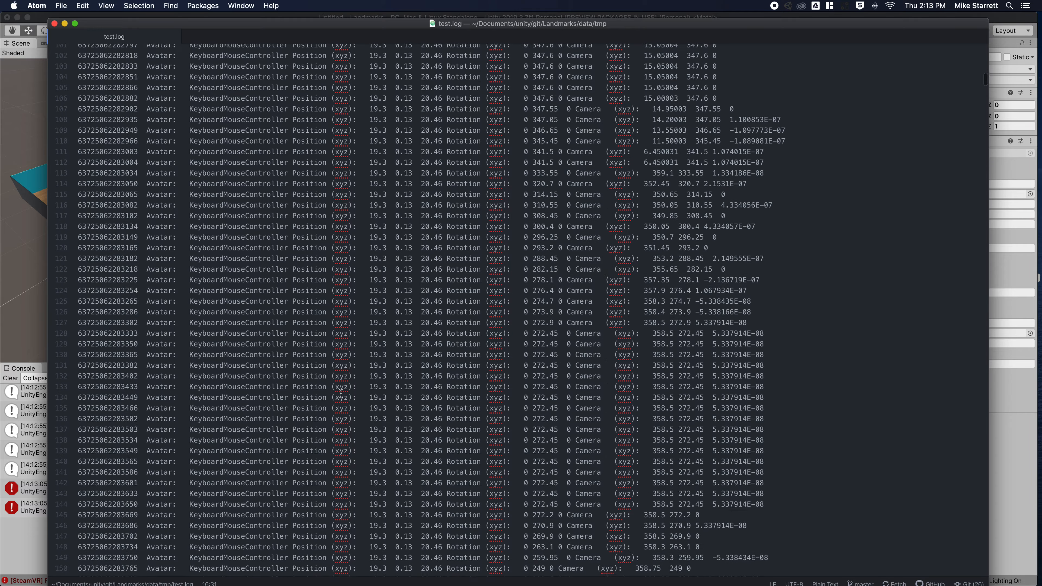
pyautogui.scroll(-20, 340, 400)
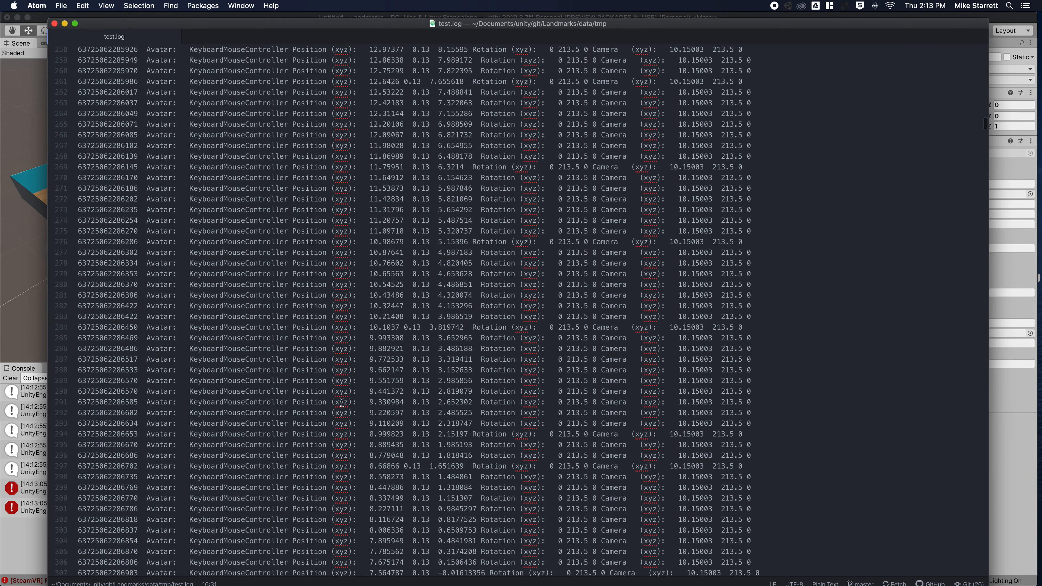
pyautogui.scroll(-18, 723, 217)
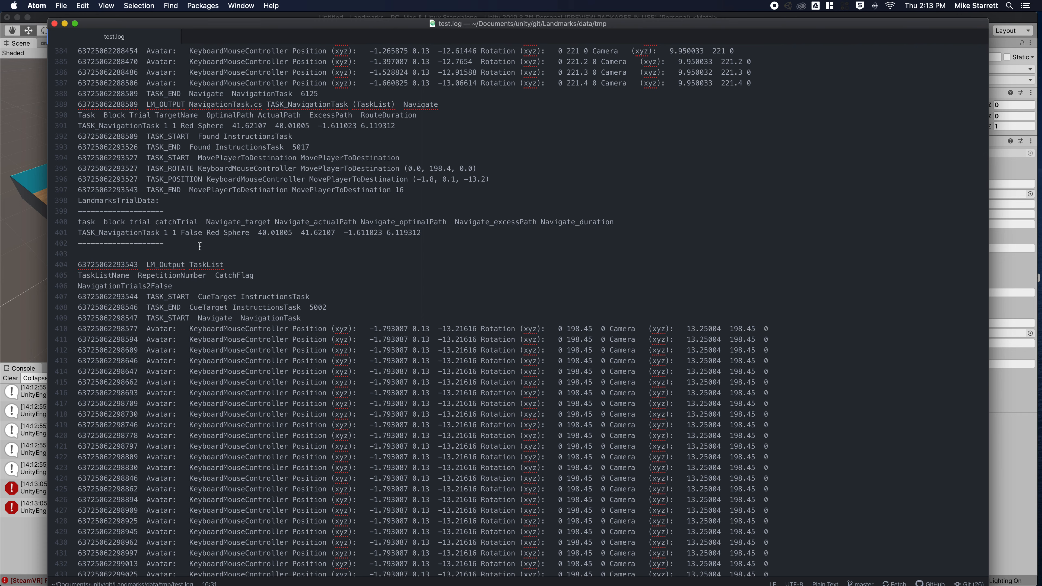
pyautogui.scroll(2, 150, 224)
# Select LandmarksTrialData lines 398–401 showing the Red Sphere path lengths and duration.
pyautogui.moveTo(57, 272); pyautogui.dragTo(57, 240)
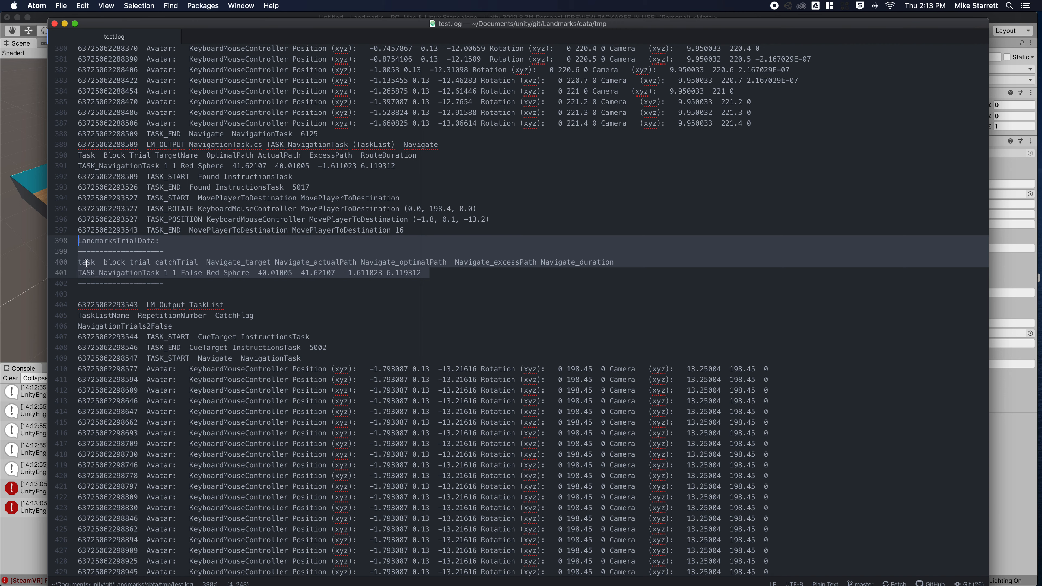
pyautogui.moveTo(78, 261); pyautogui.dragTo(580, 269)
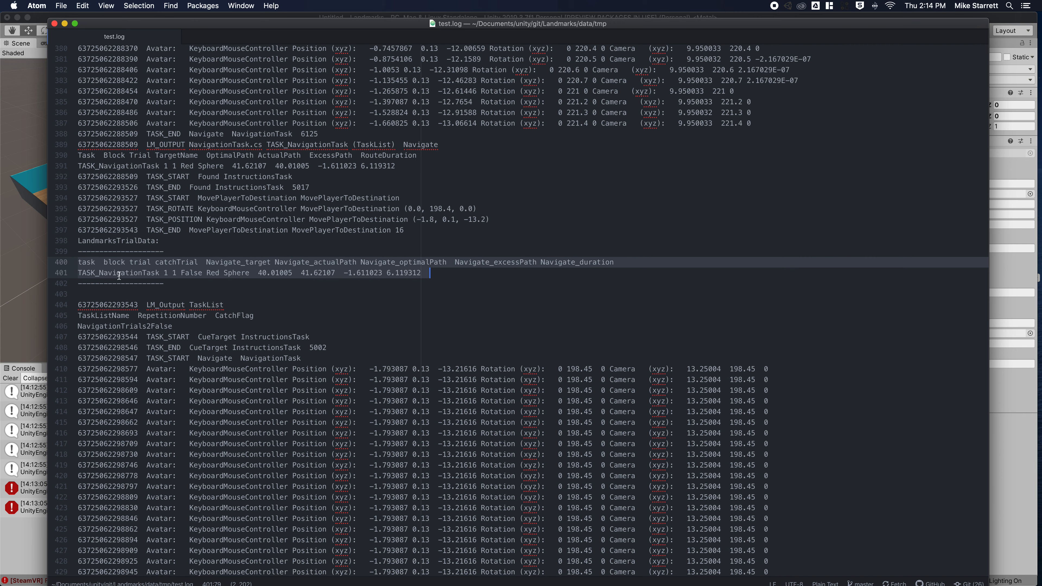
pyautogui.moveTo(78, 240); pyautogui.dragTo(451, 270)
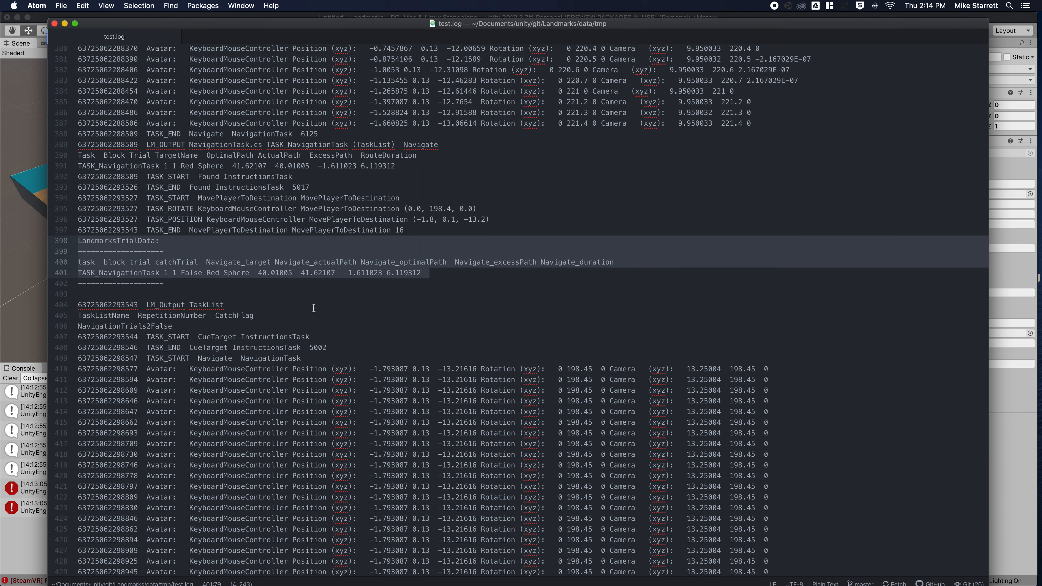
pyautogui.scroll(-5, 312, 304)
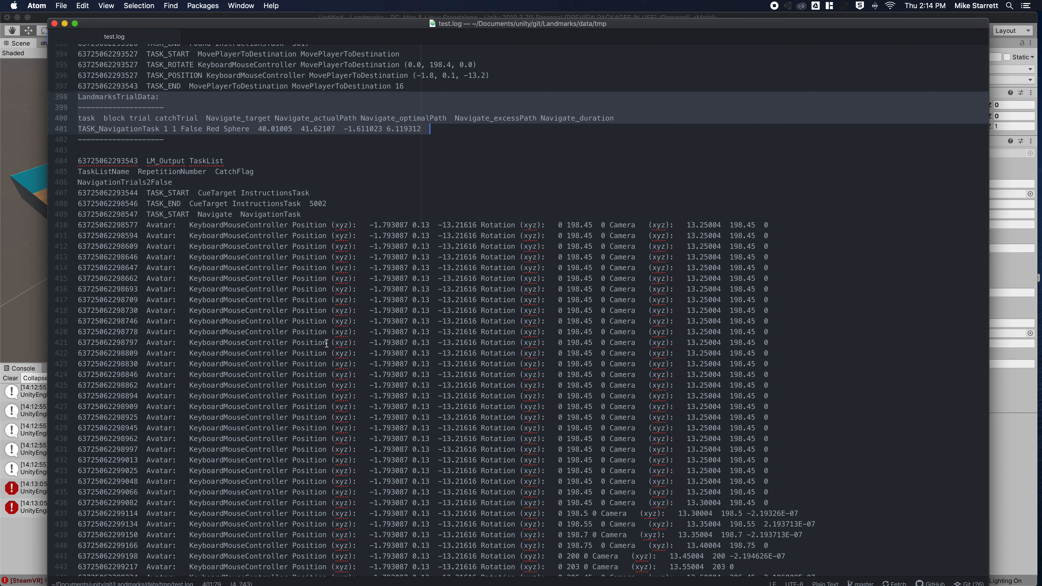
# Search test.log for 'LandmarksTrialdata' and step to the JRD pointing trial block to inspect its errors.
pyautogui.press('super+f')
pyautogui.write('LandmarksTrialdata')
pyautogui.press('Return')
pyautogui.press('Return')
pyautogui.press('Return')
pyautogui.press('Return')
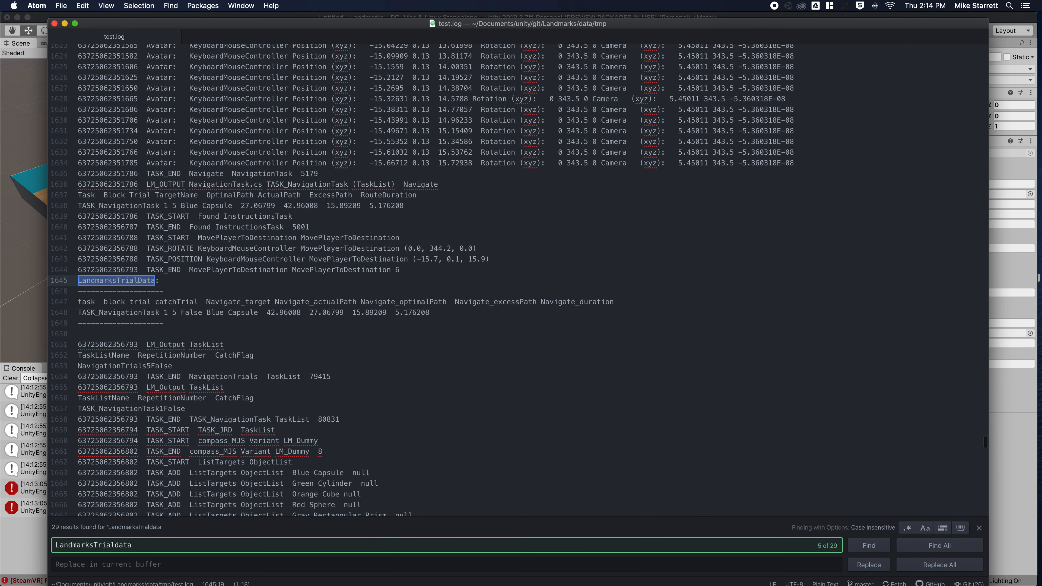
pyautogui.press('Return')
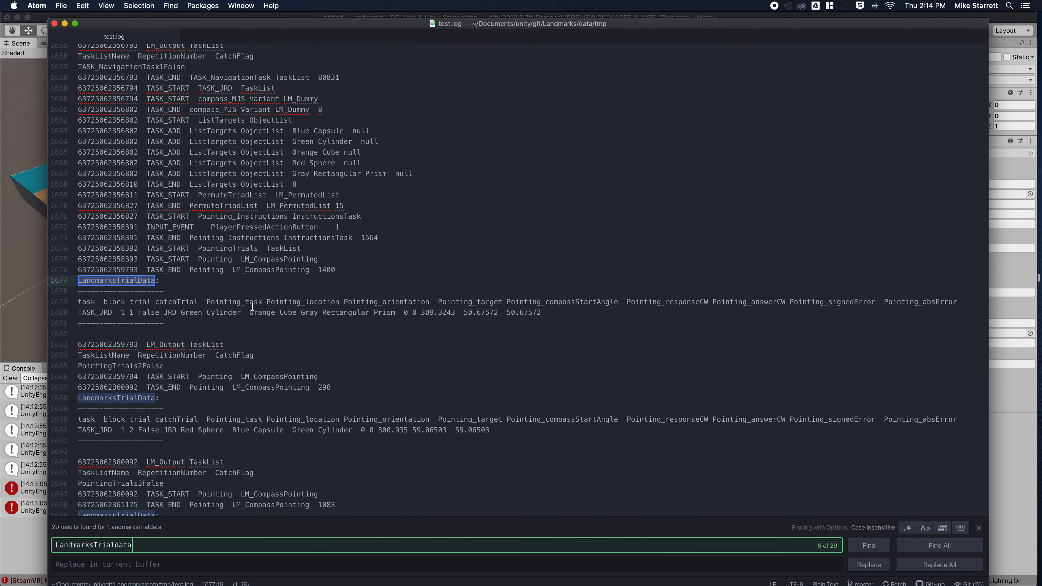
pyautogui.moveTo(79, 302); pyautogui.dragTo(753, 311)
pyautogui.click(287, 321)
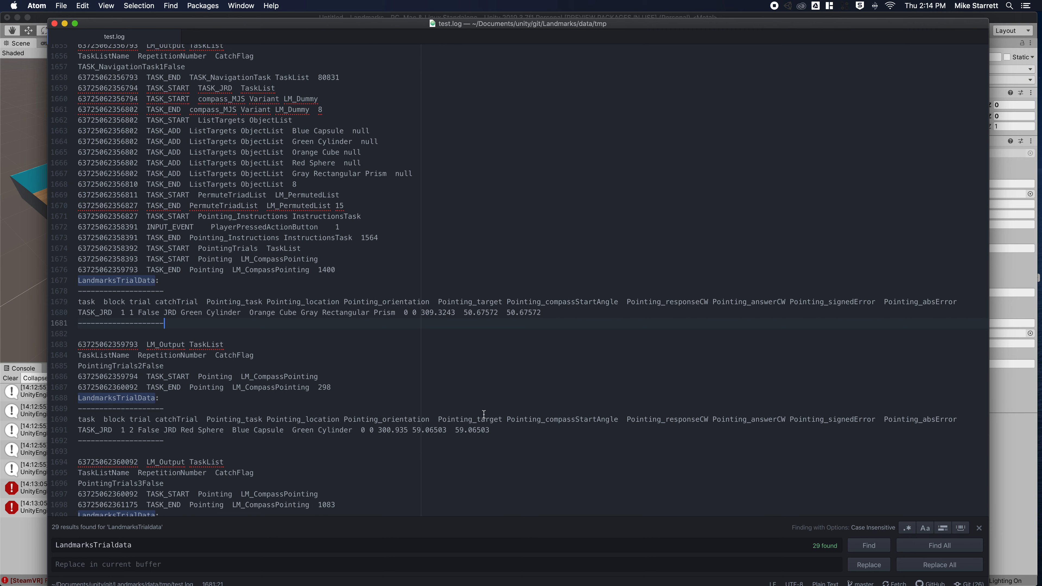
# Close Atom and review TASK_LearnTargets, TASK_JRD and TASK_NavigationTask in Unity, then select Prefabs.
pyautogui.click(54, 23)
pyautogui.click(554, 96)
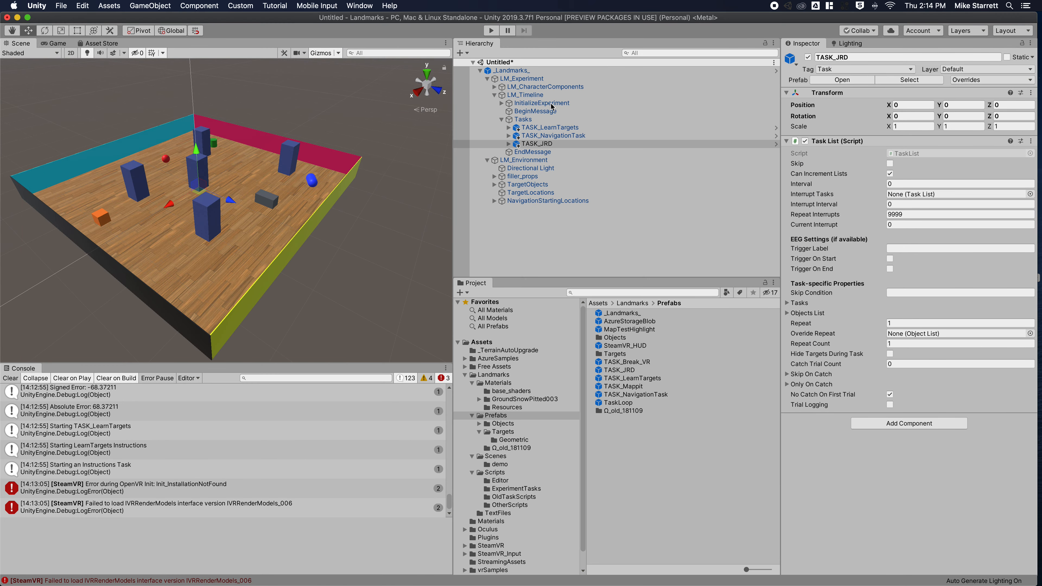
pyautogui.click(531, 126)
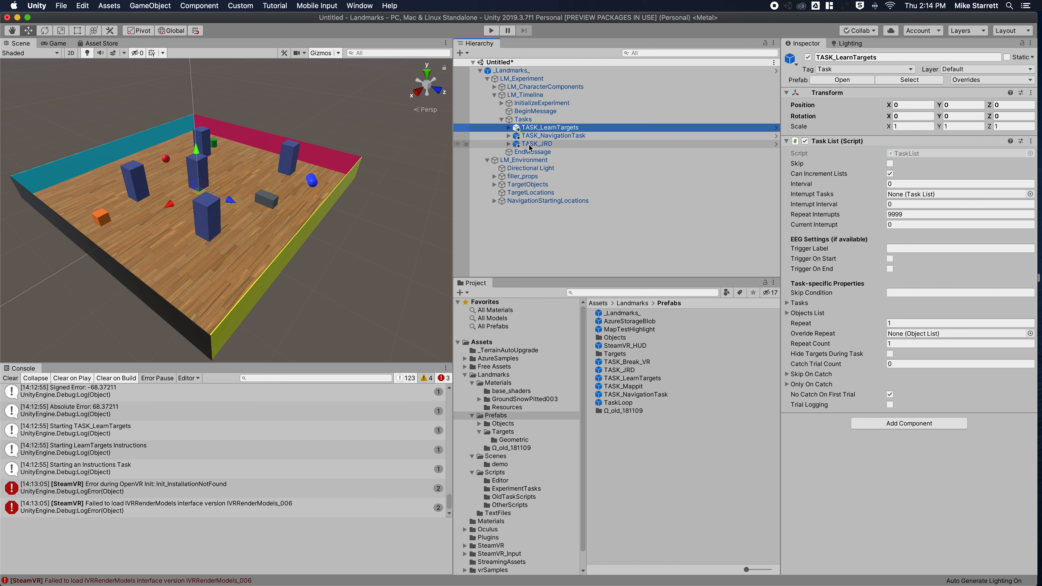
pyautogui.click(529, 145)
pyautogui.click(527, 137)
pyautogui.click(526, 128)
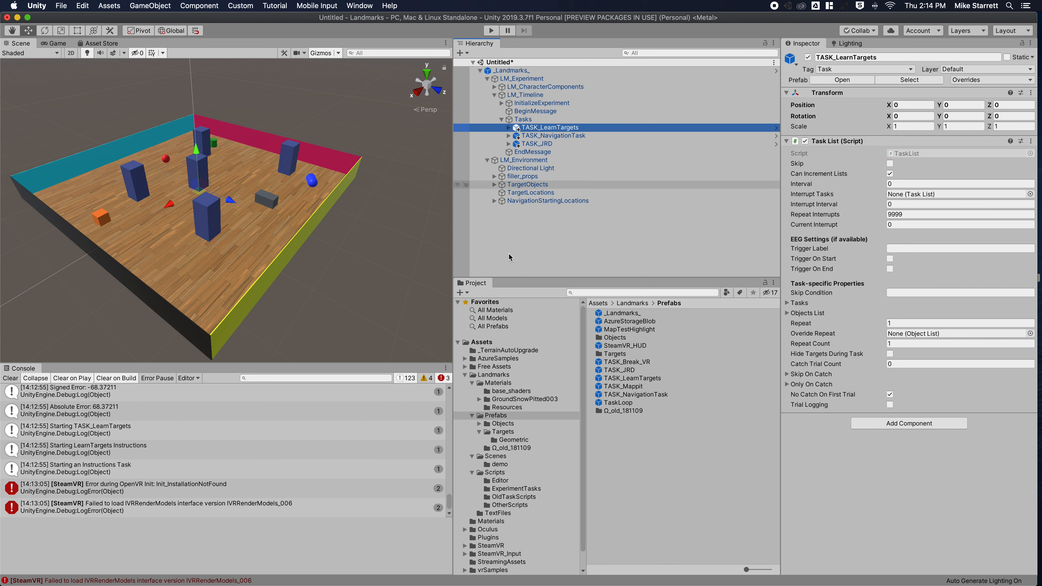
pyautogui.click(497, 416)
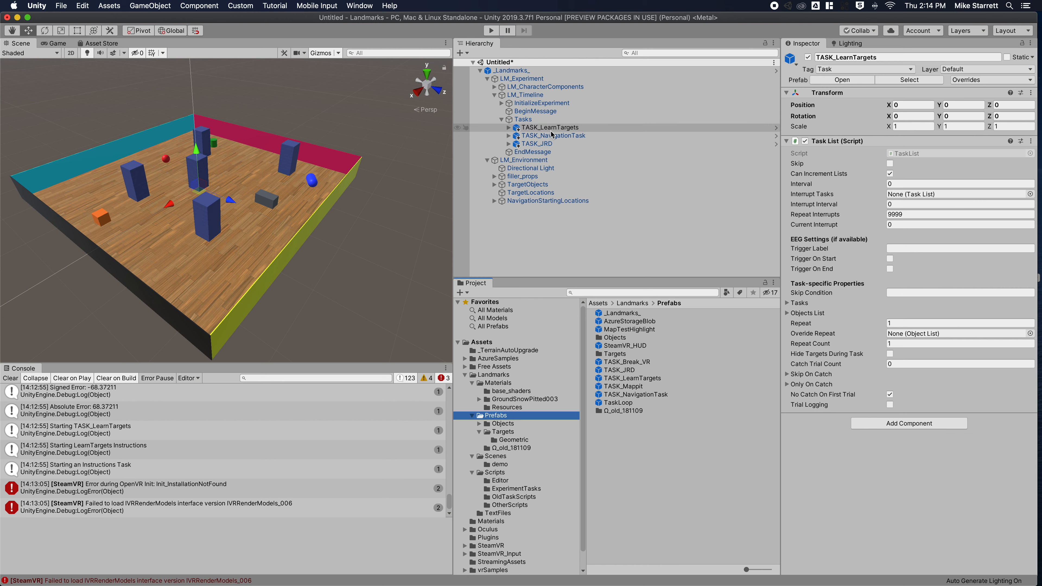